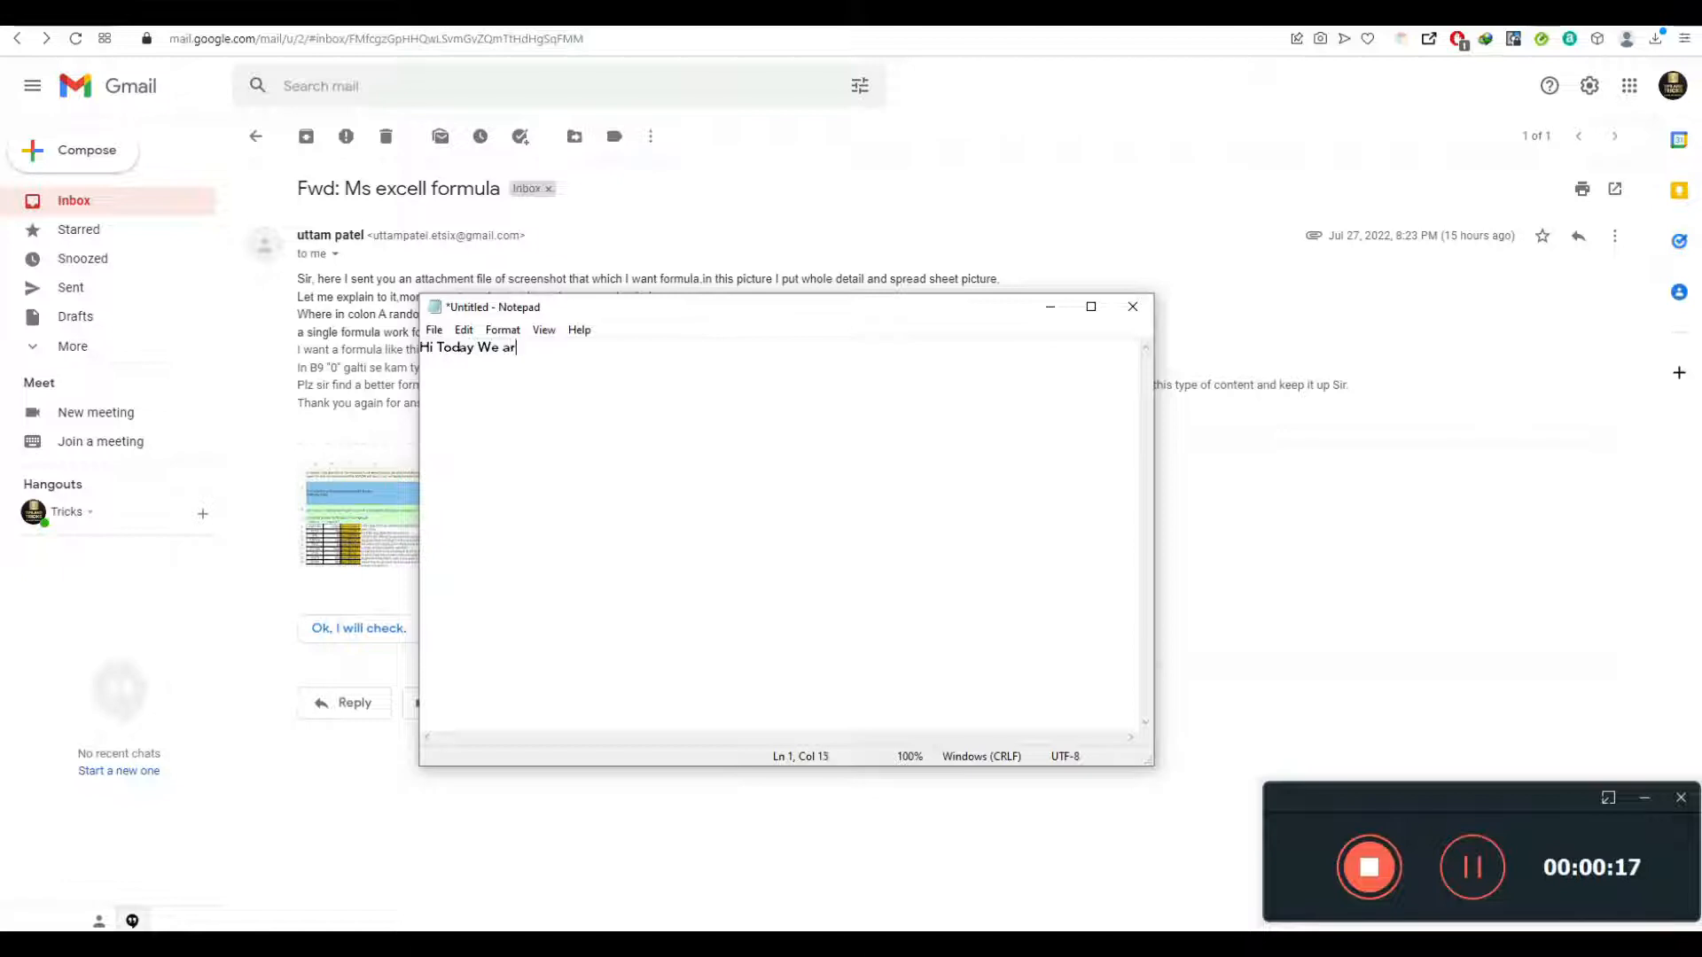
- Complete the note's opening line as "Hi Today We are Going to Learn" and leave a blank line below it
type("g to Learn")
key("Return")
key("Return")
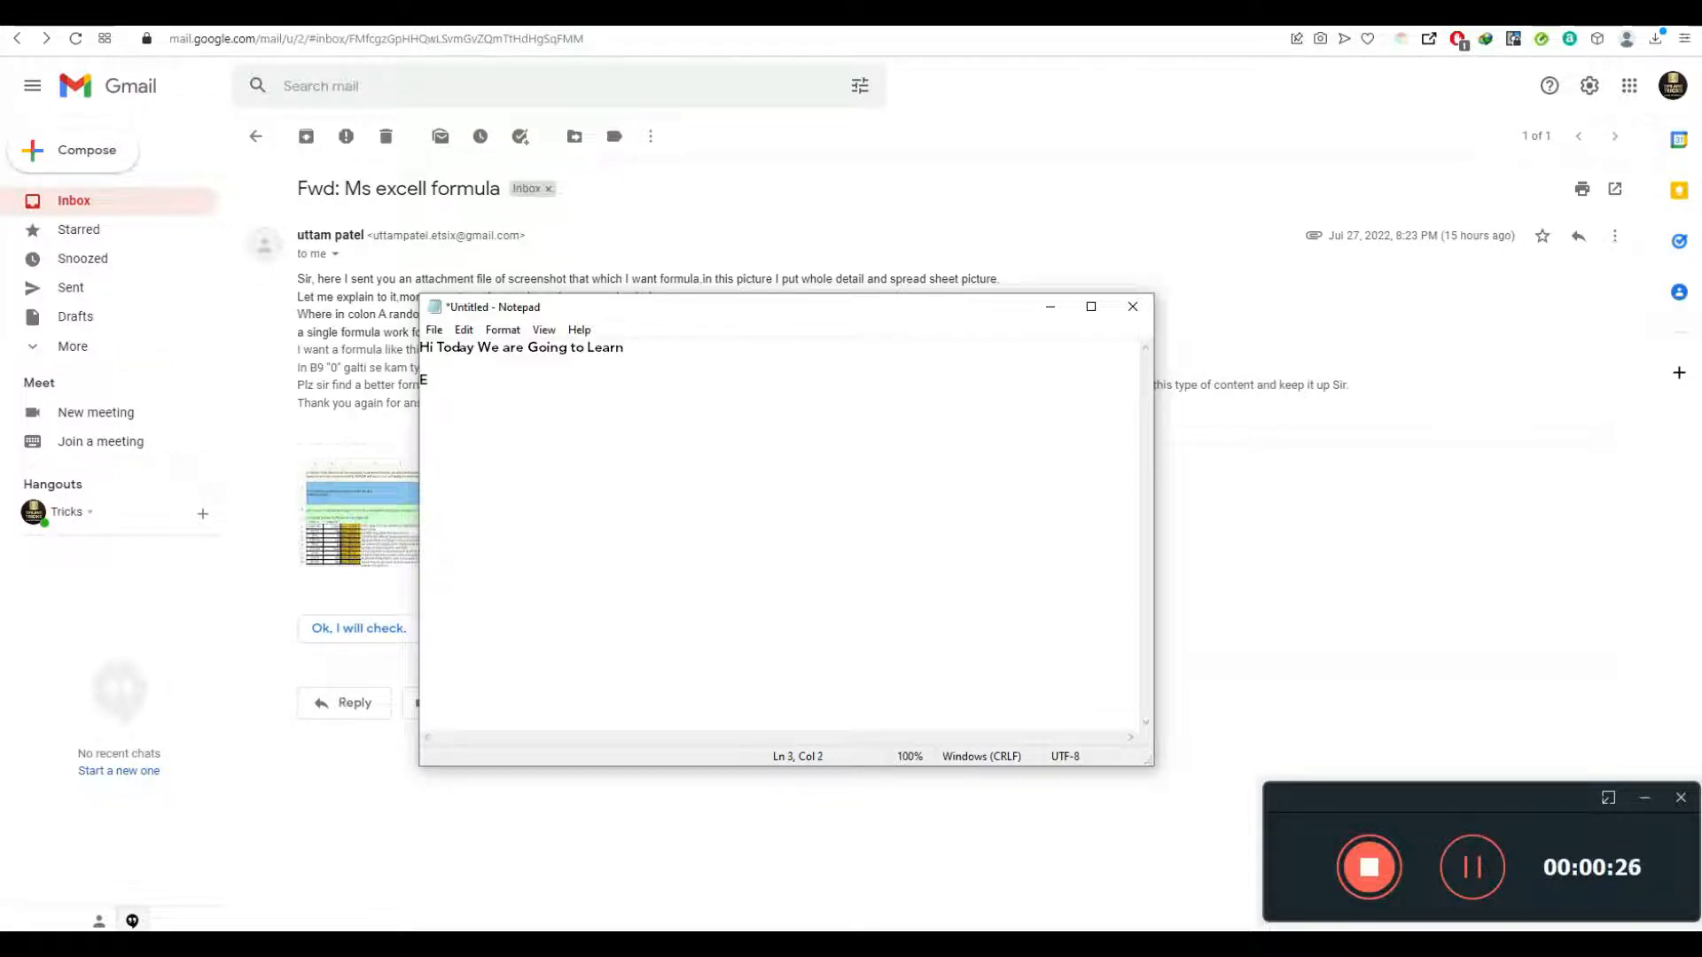
- Add the note text "extract Text From Single Cell and Calculate With formulas With Extracted Values", followed by a blank line
type("extract Text F")
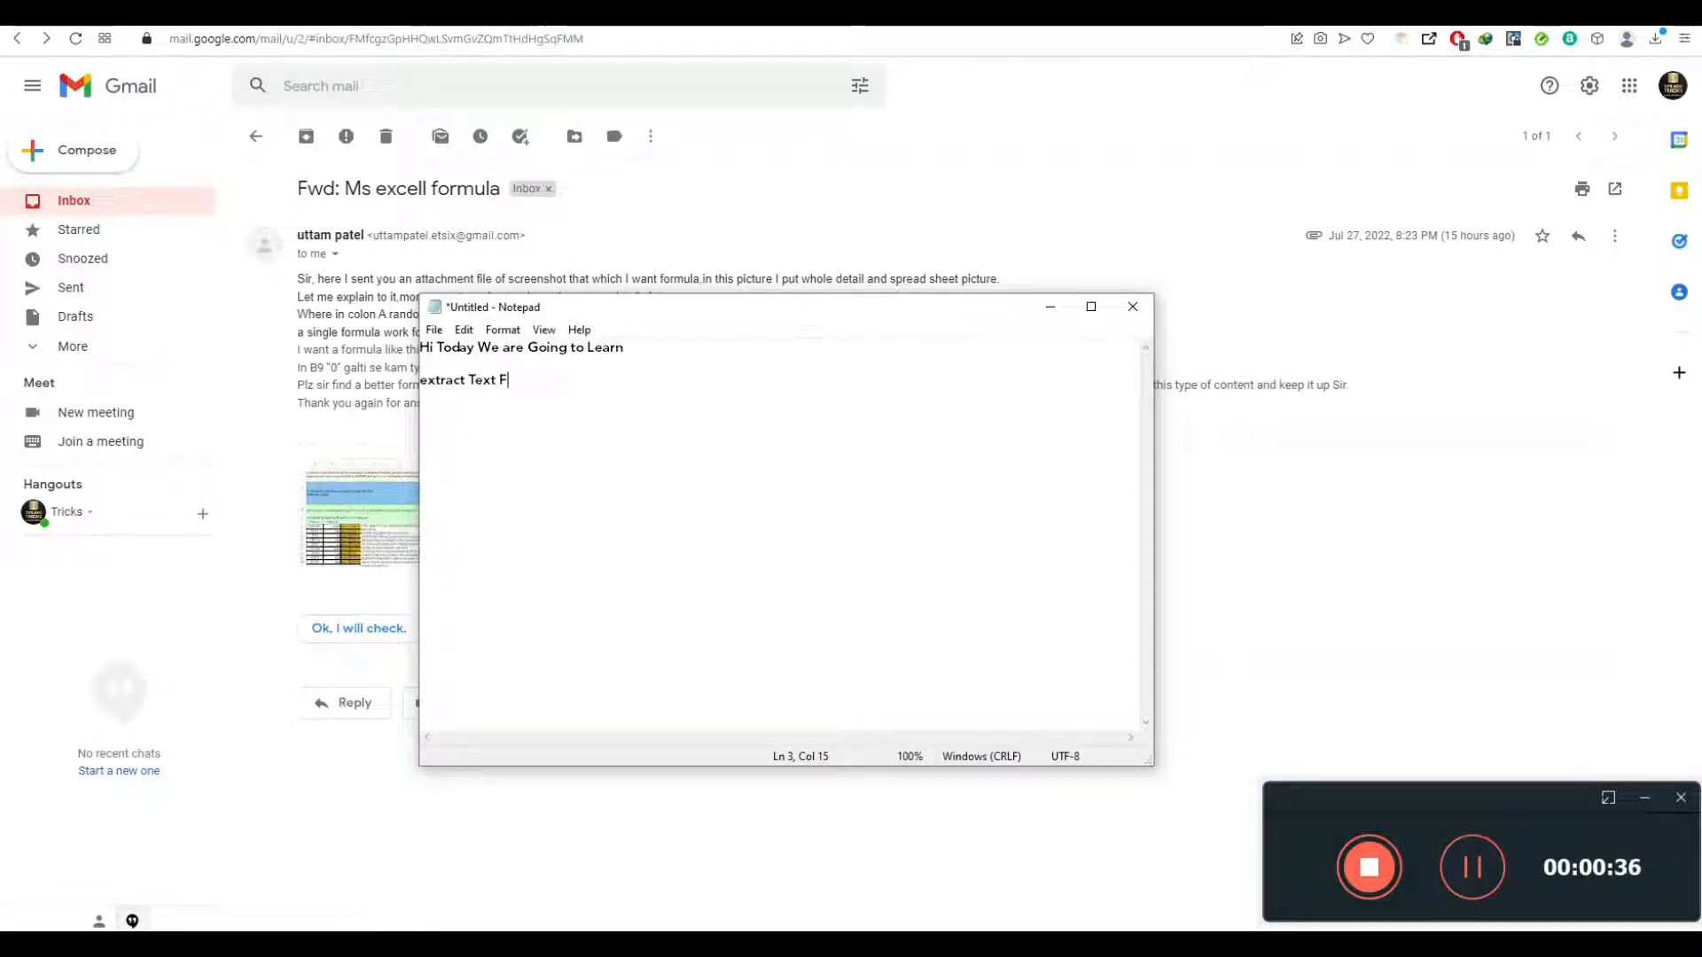
type("rom Sin")
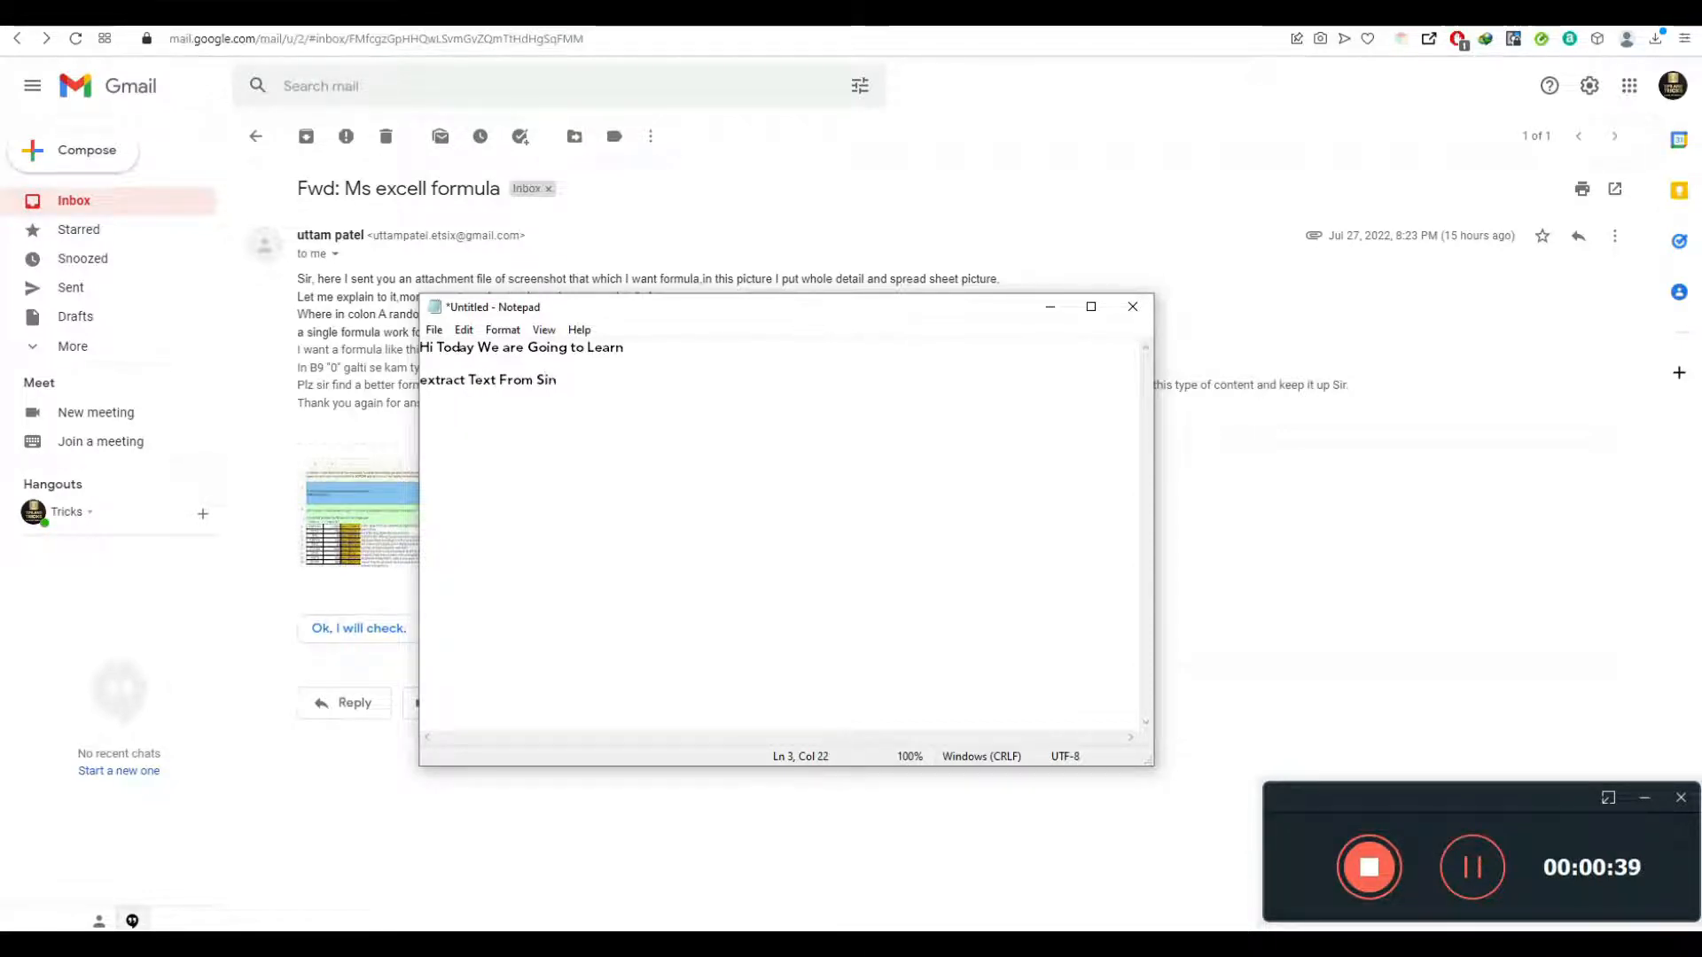
type("gle Cell")
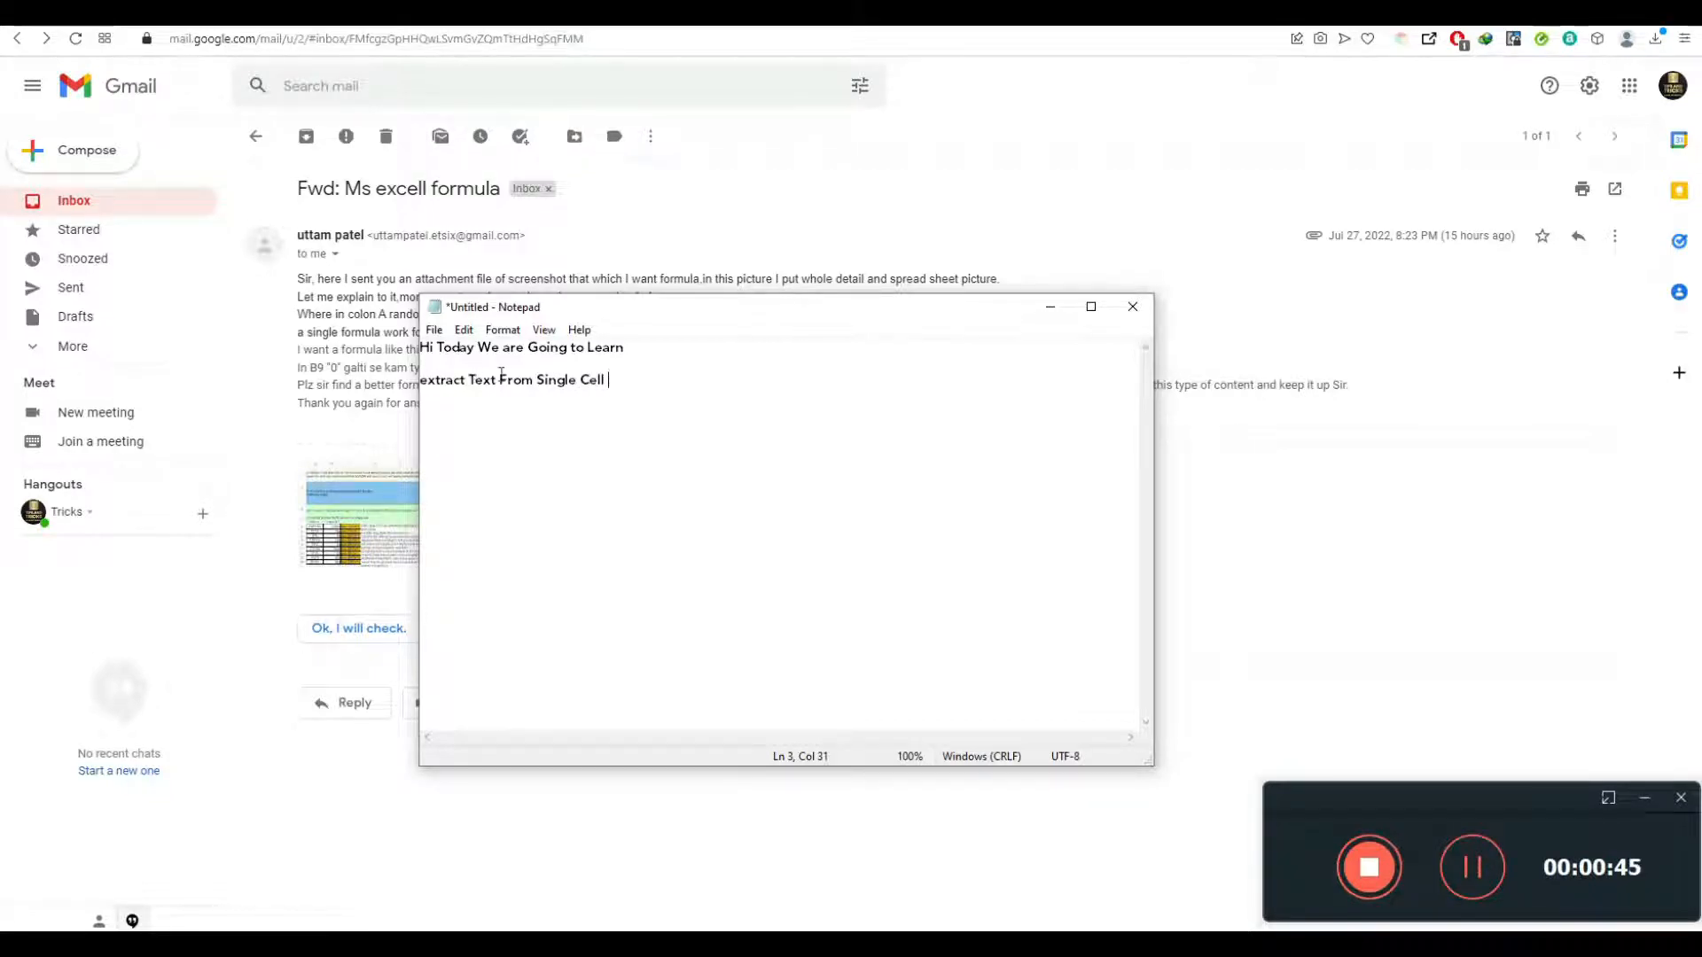
type(" and Calculate With")
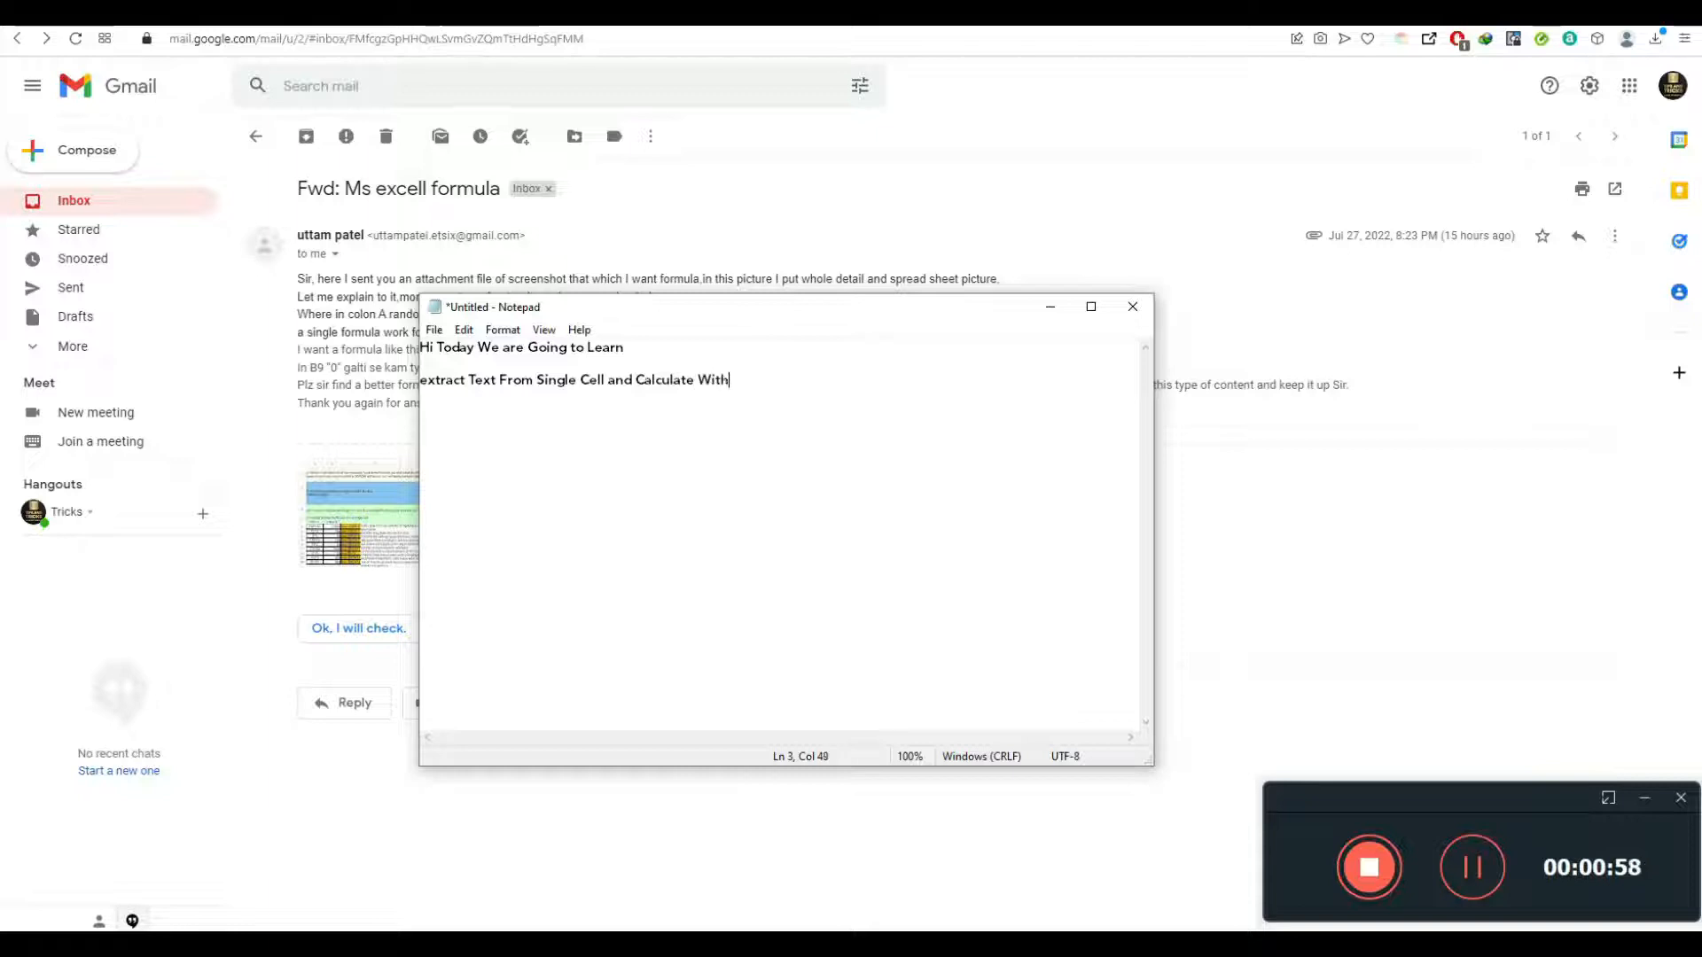
type(" formul")
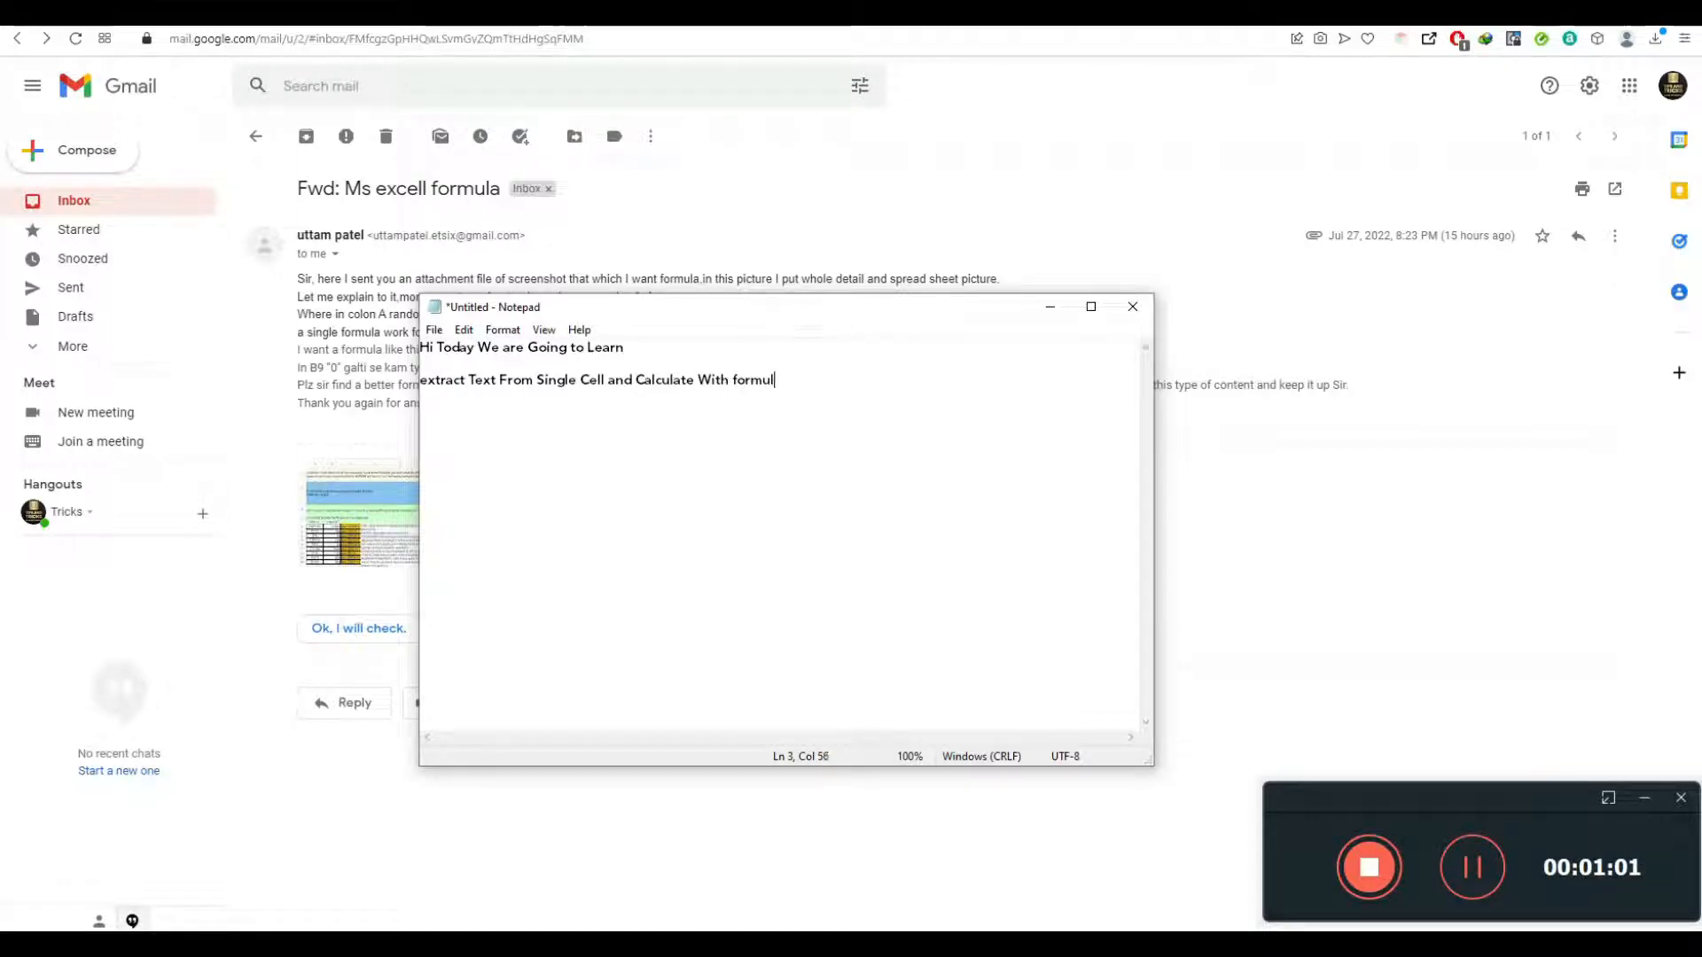
type("as Wi")
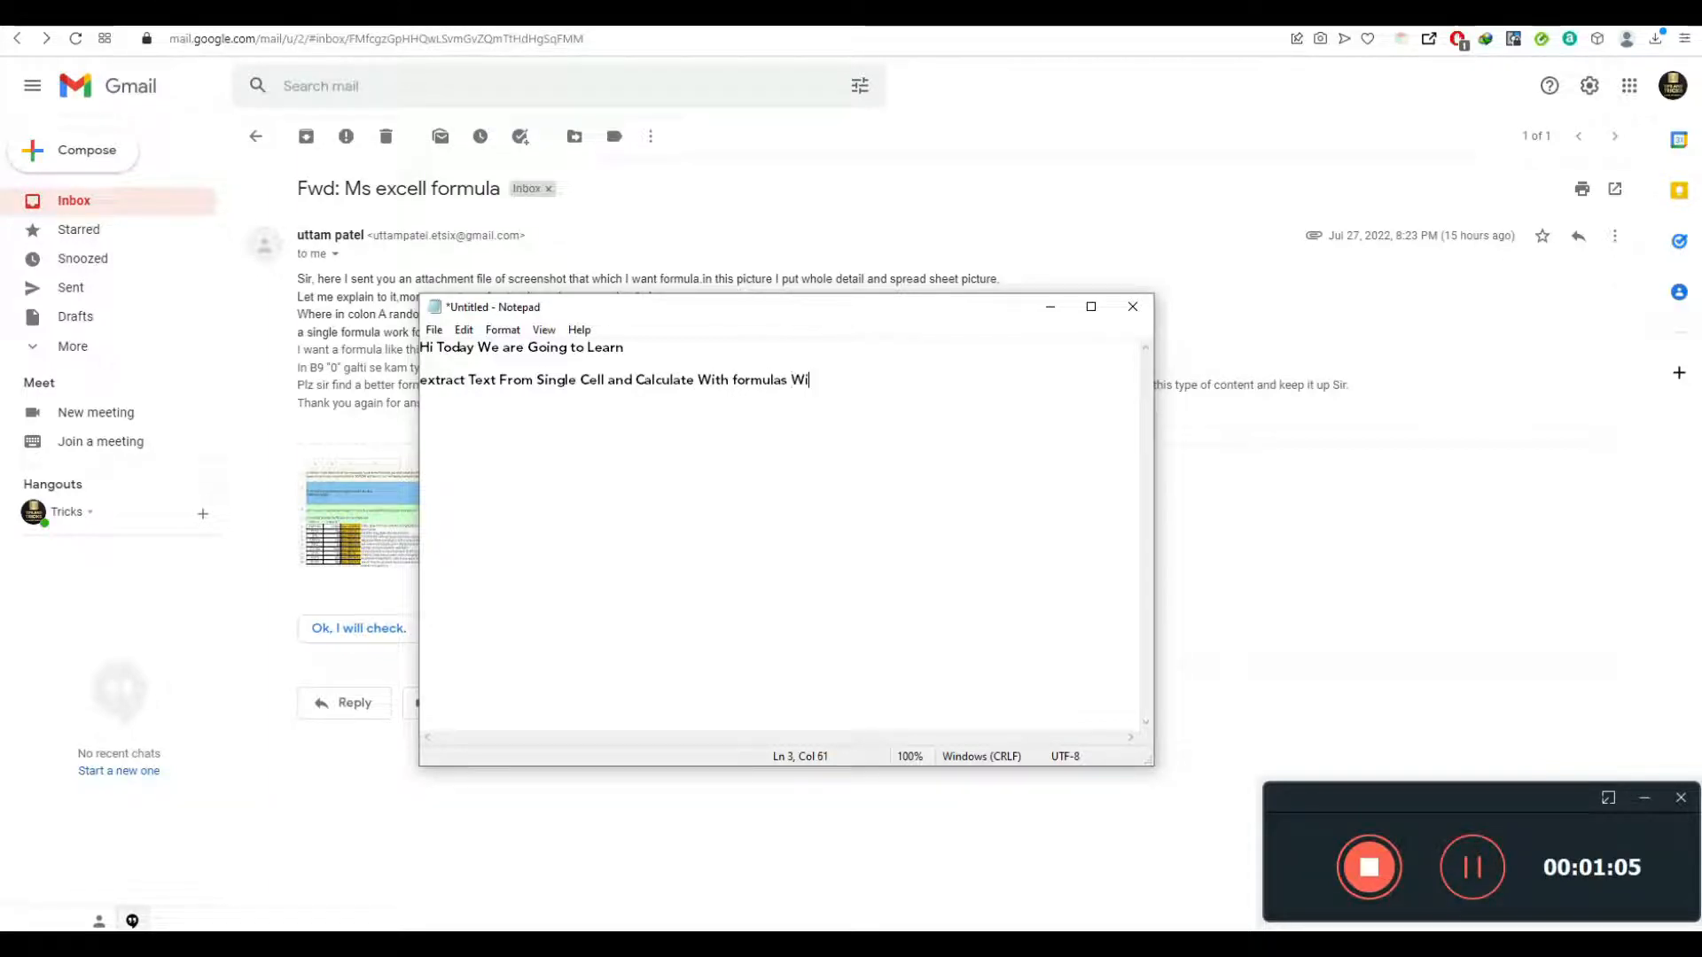
type("th Extra")
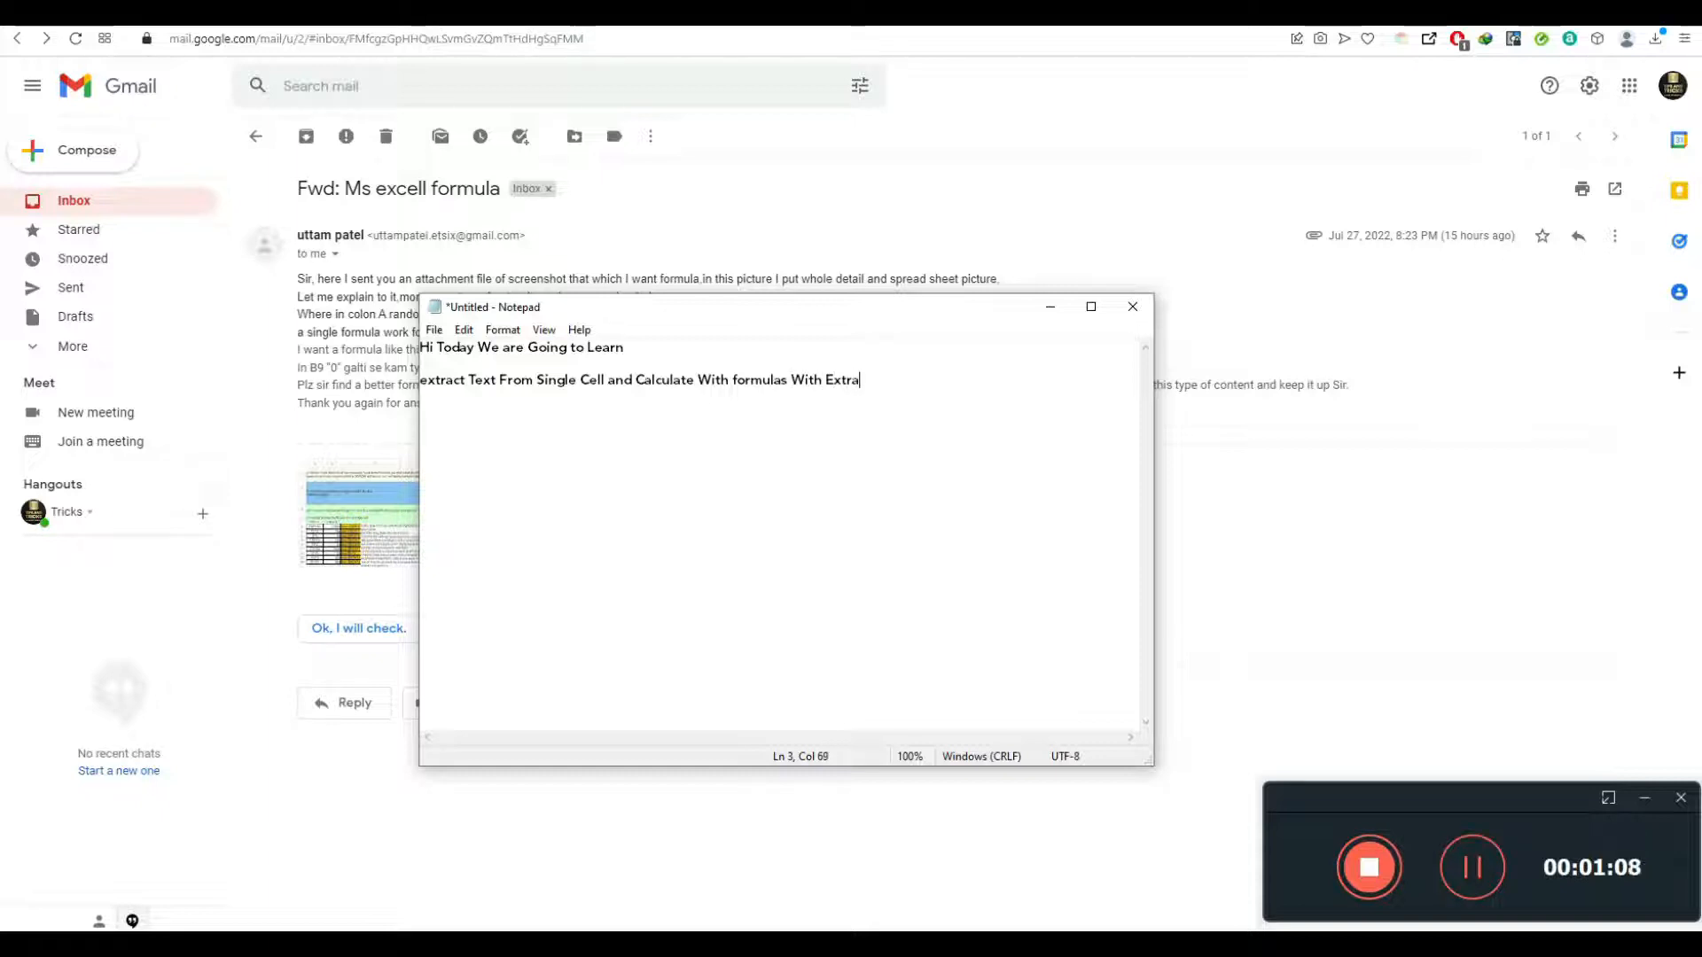
type("cted")
key("Return")
type("Values")
key("Return")
key("Return")
- Add the line "One of Our Subscriber Ask This" to the note
type("we are")
key("BackSpace")
key("BackSpace")
key("BackSpace")
key("BackSpace")
key("BackSpace")
key("BackSpace")
type("One of Our ")
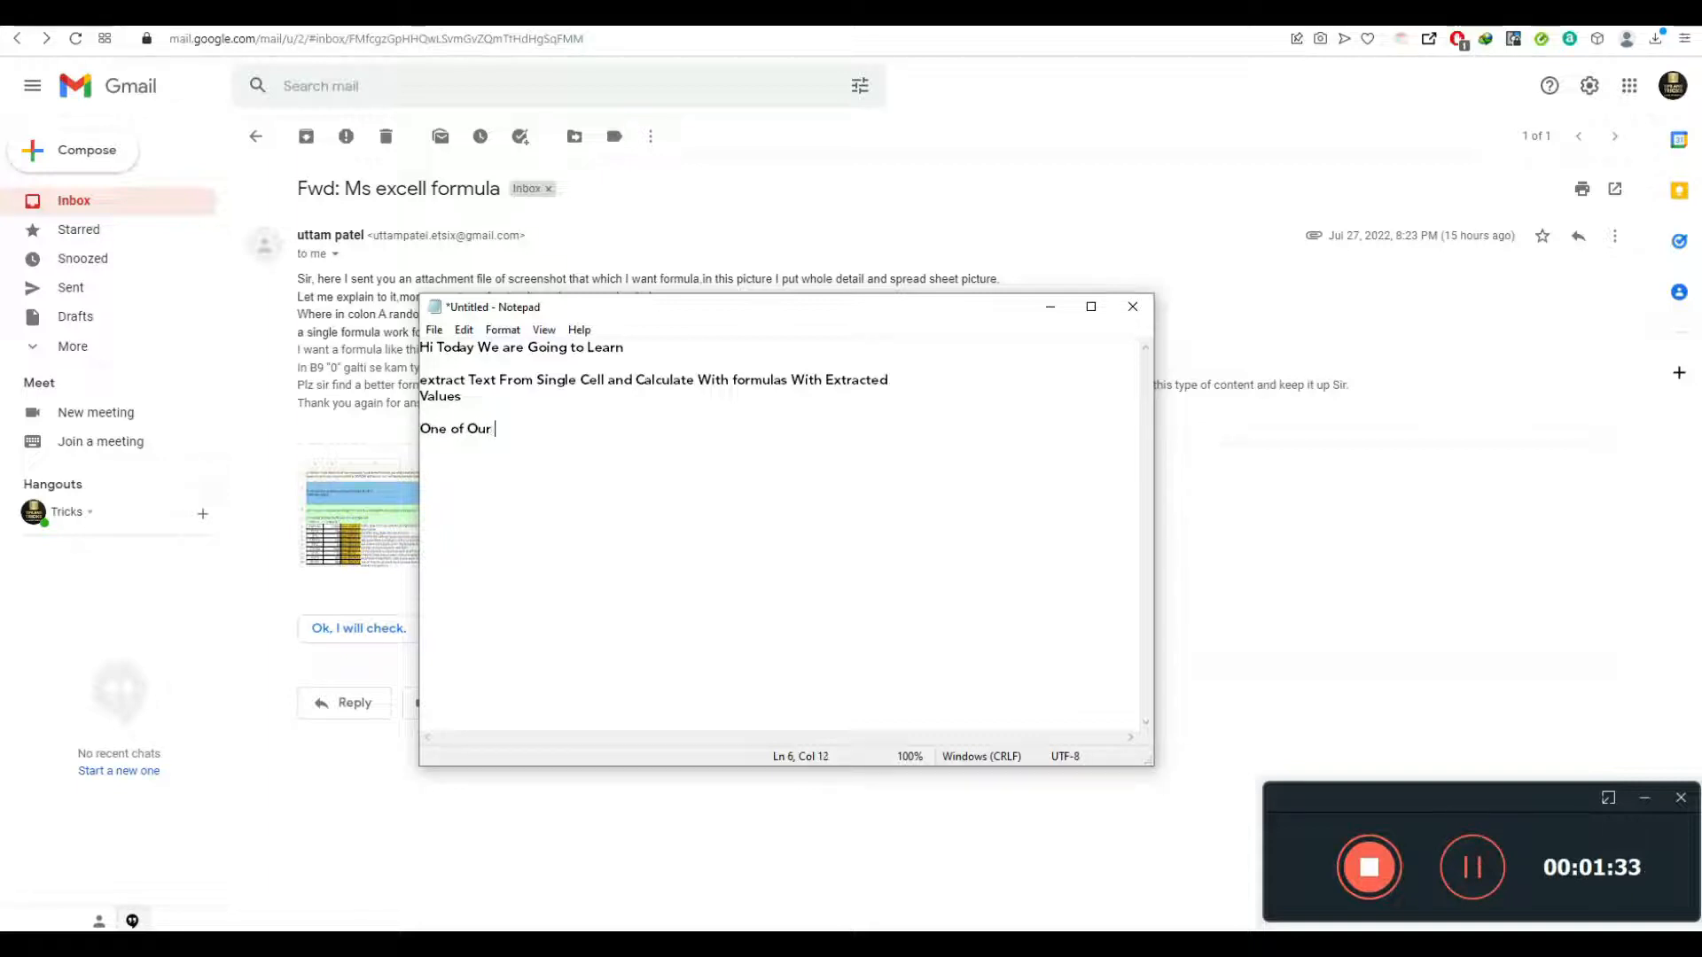
type("Subscriber Ask T")
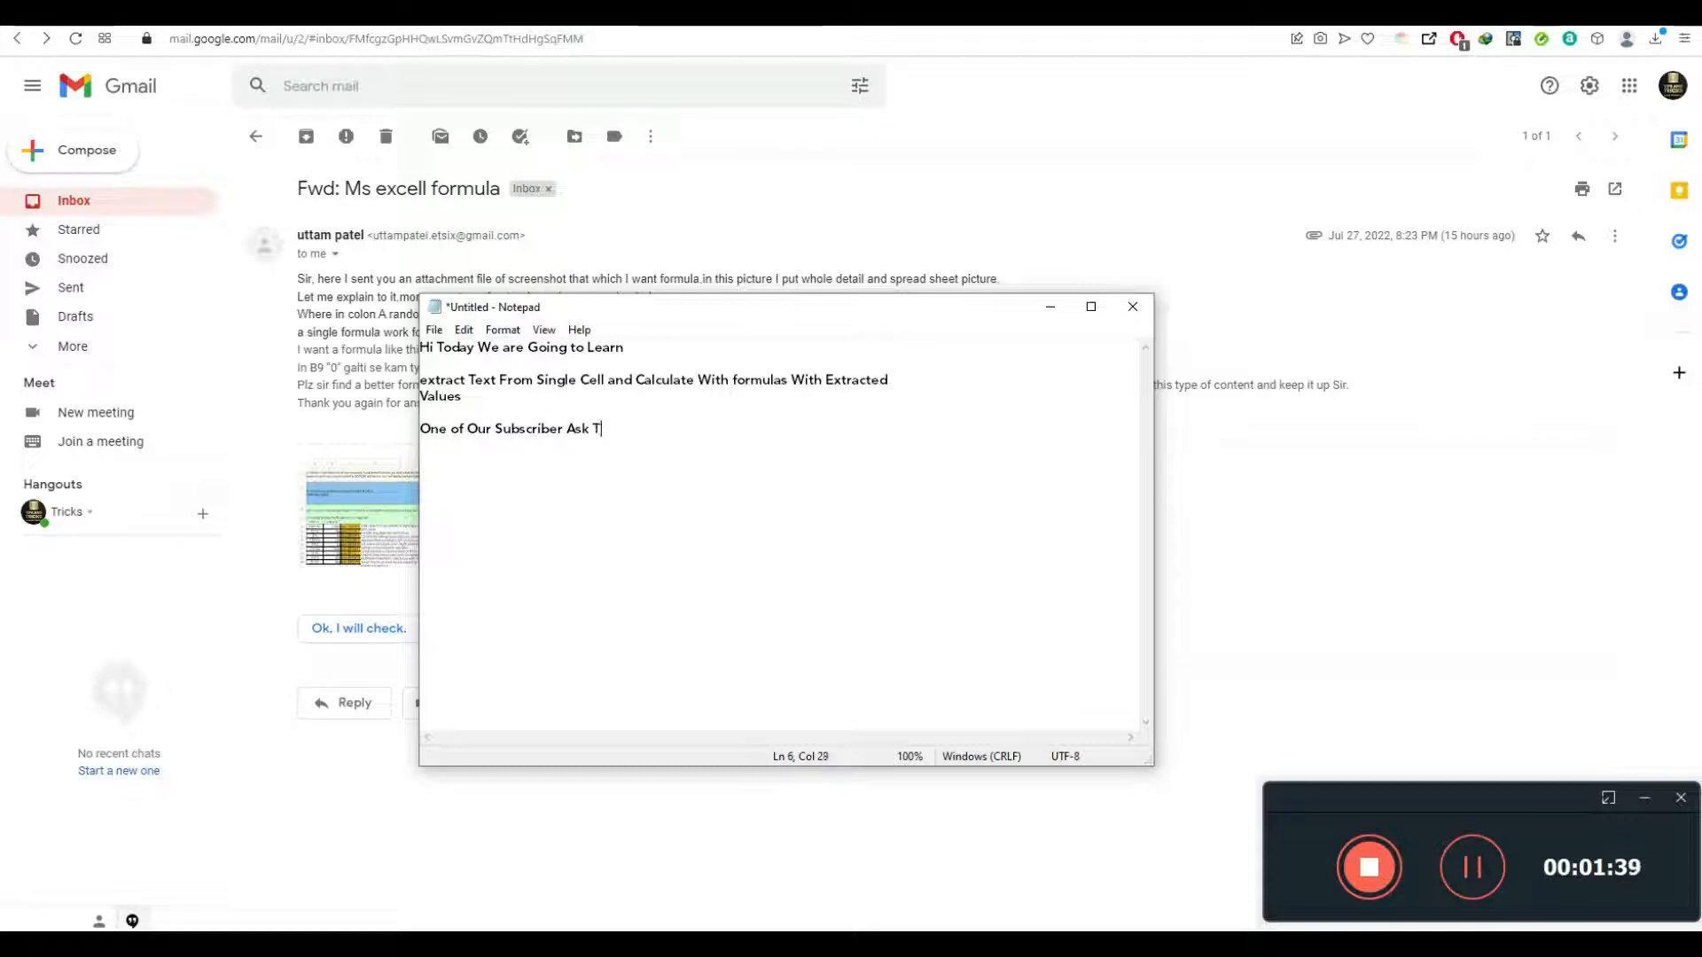
type("his")
- Switch to the Gmail message about the Excel formula and open its attached spreadsheet screenshot
left_click(410, 279)
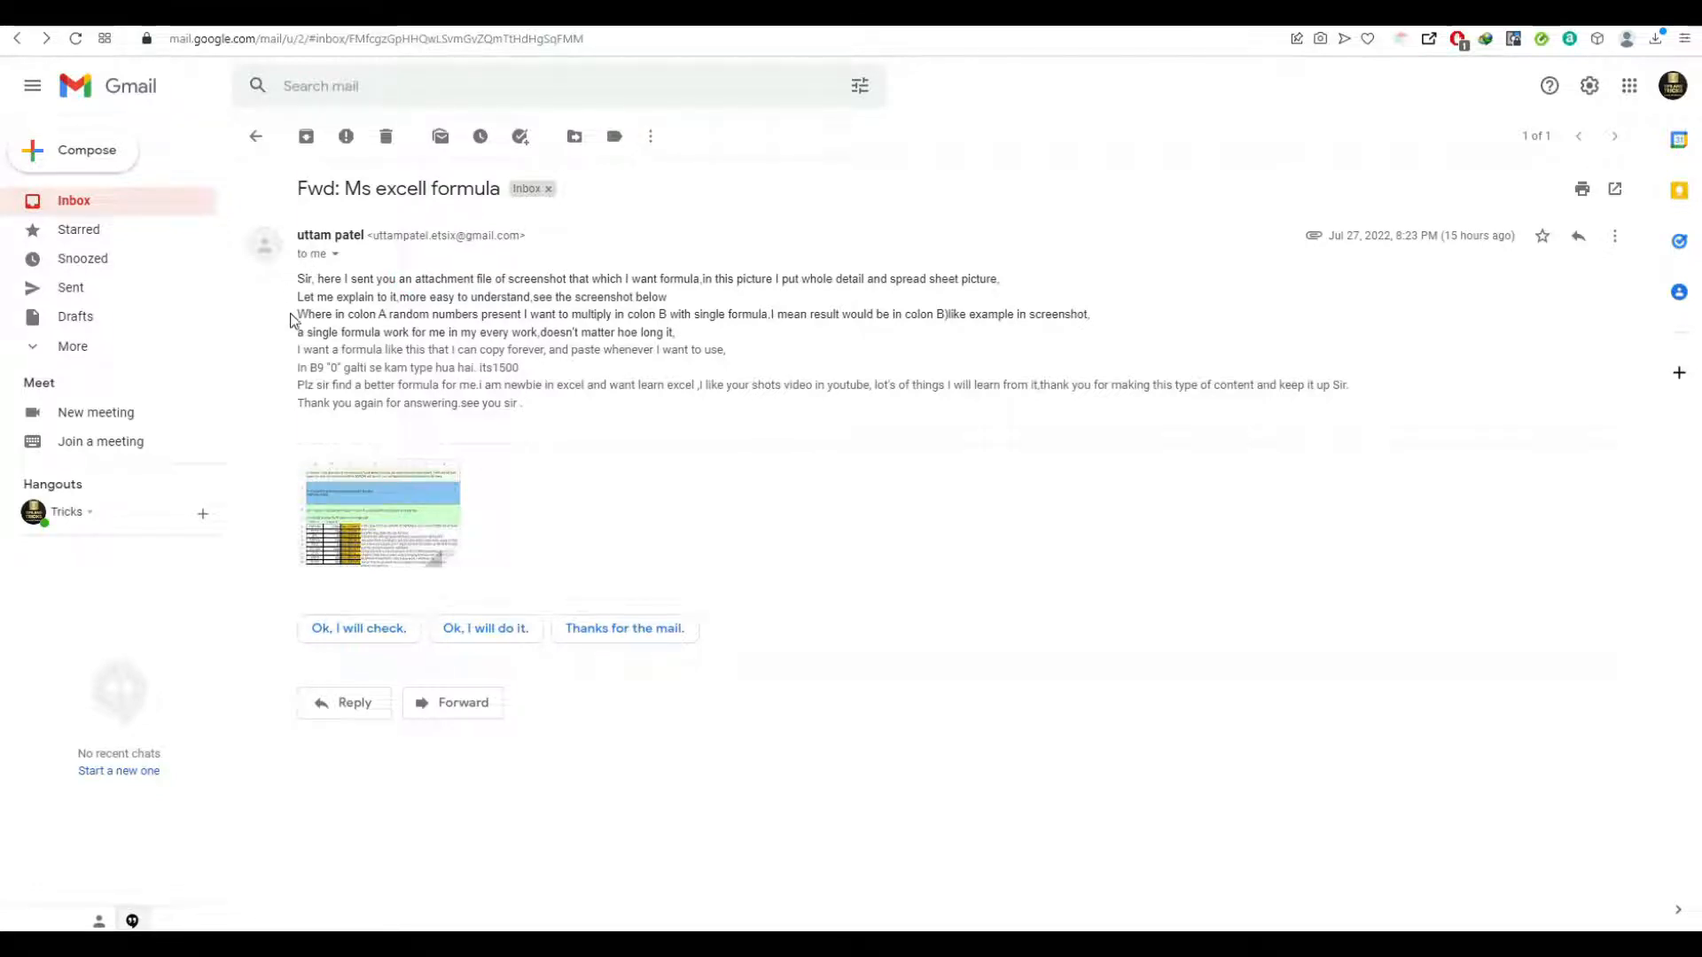
left_click(404, 509)
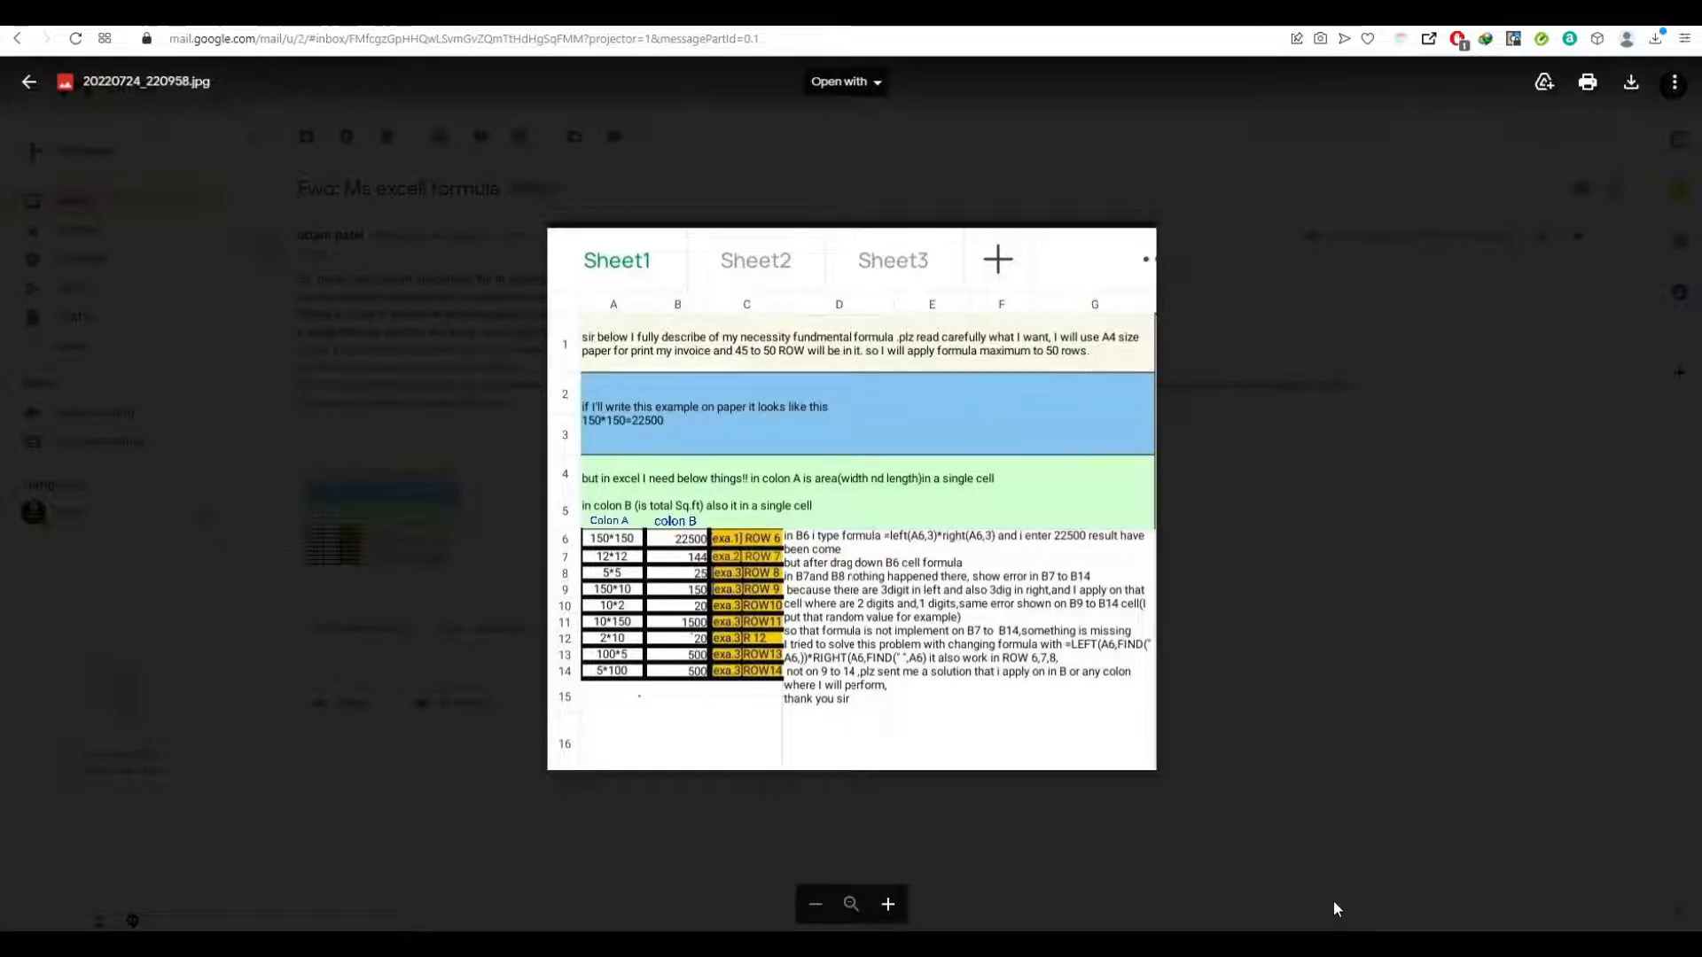
- Switch to Notepad and add the lines "So We gonna Solve This Issuse Using 2 Options" and "1. Flash Fill Tricks"
key("alt+Tab")
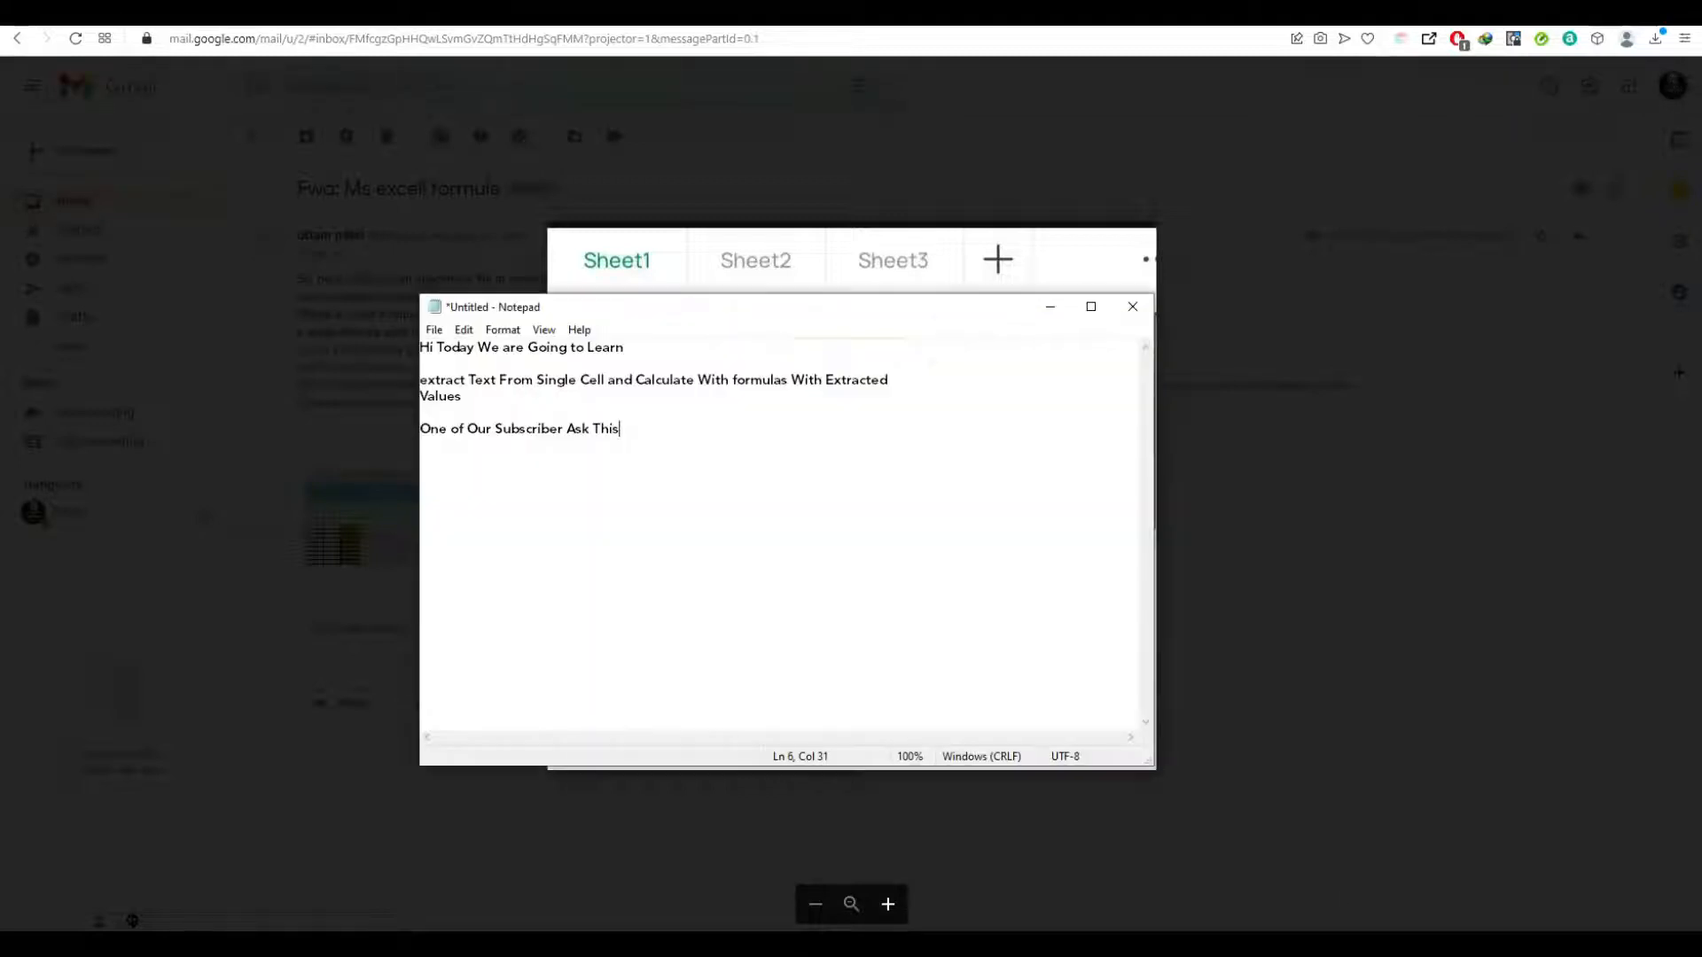
key("Return")
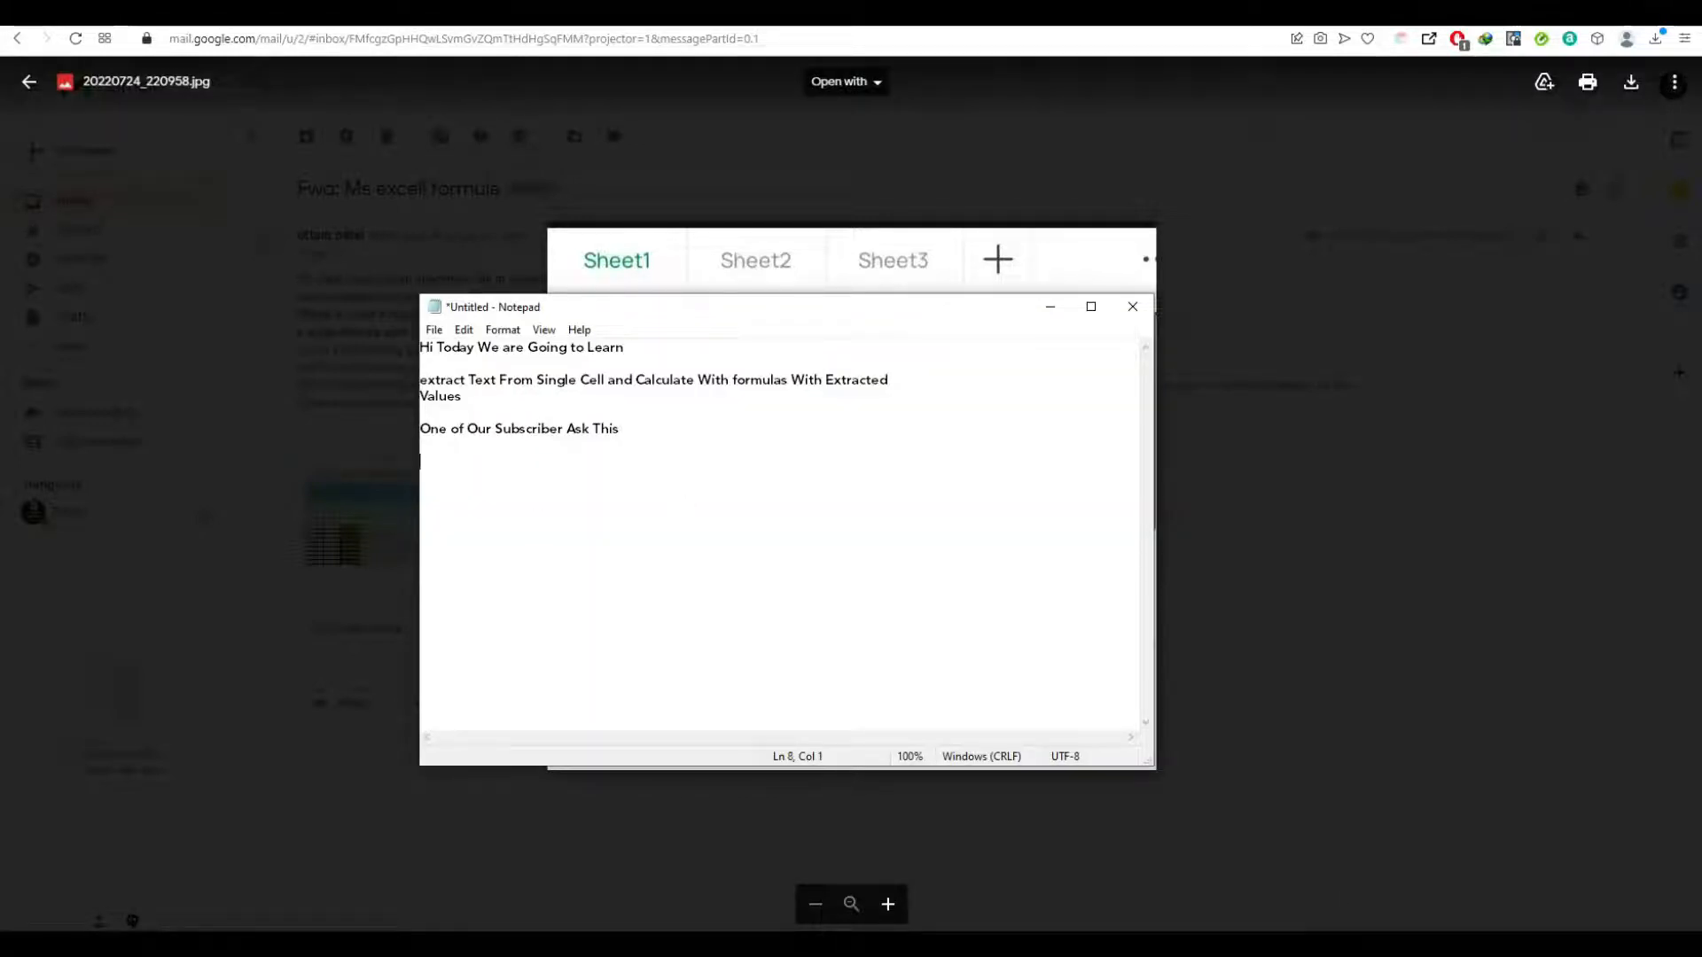
type("So W")
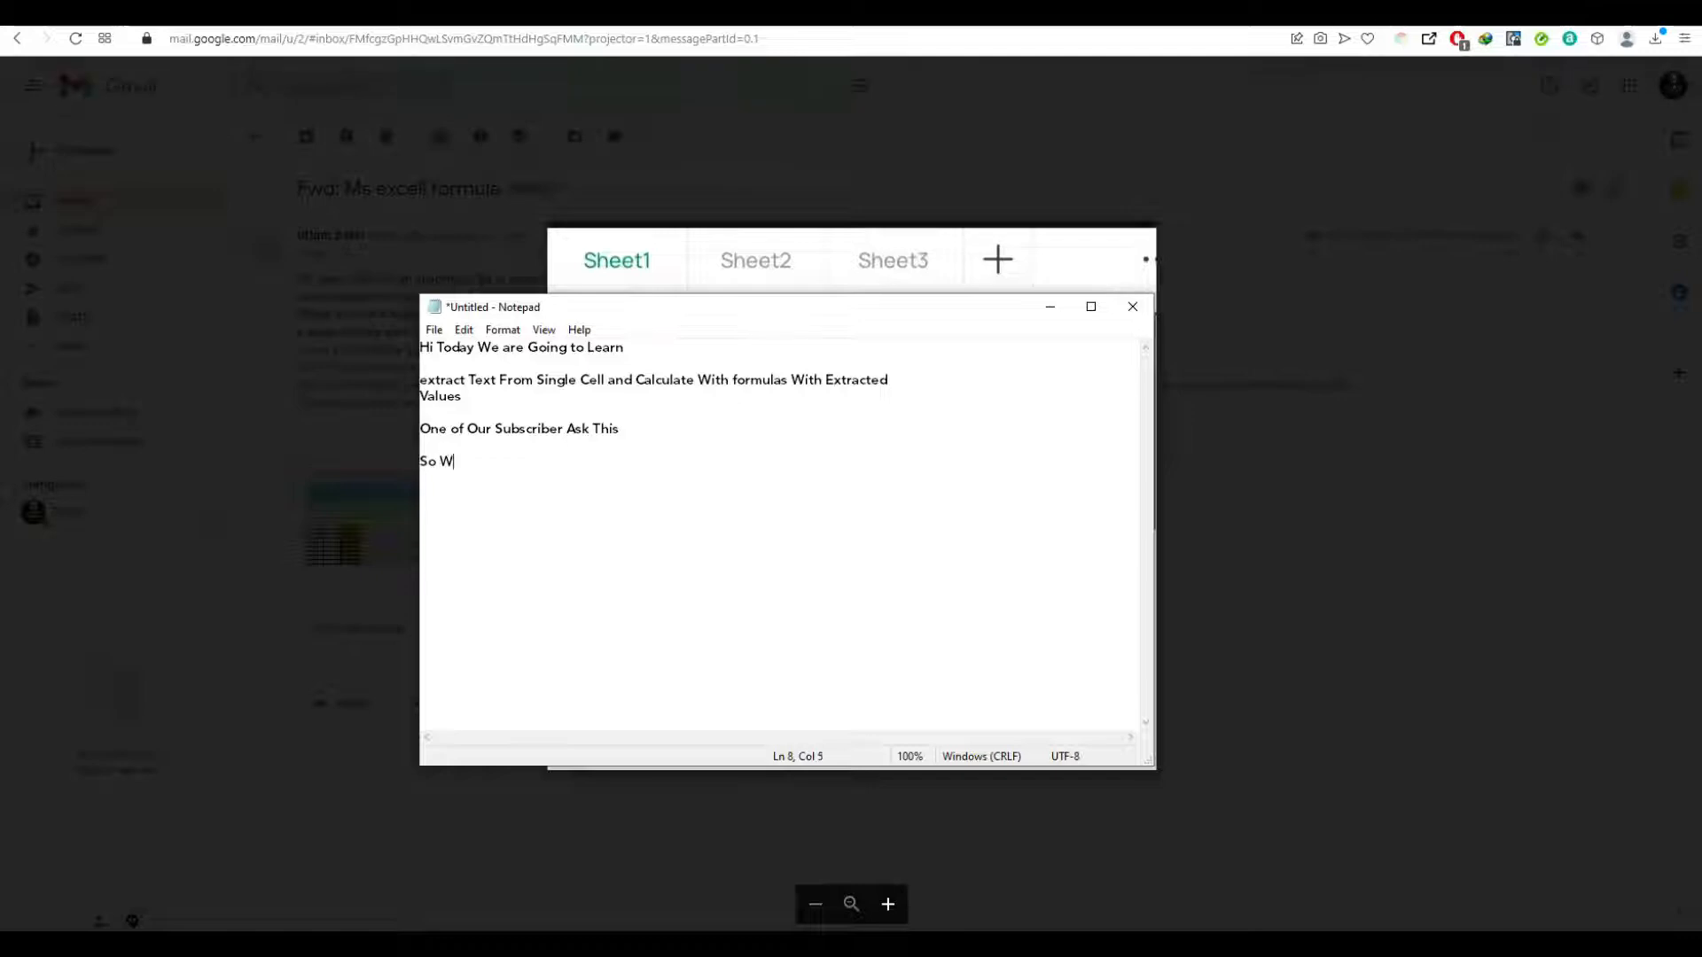
type("e gonna Solve This Issuse Using 2")
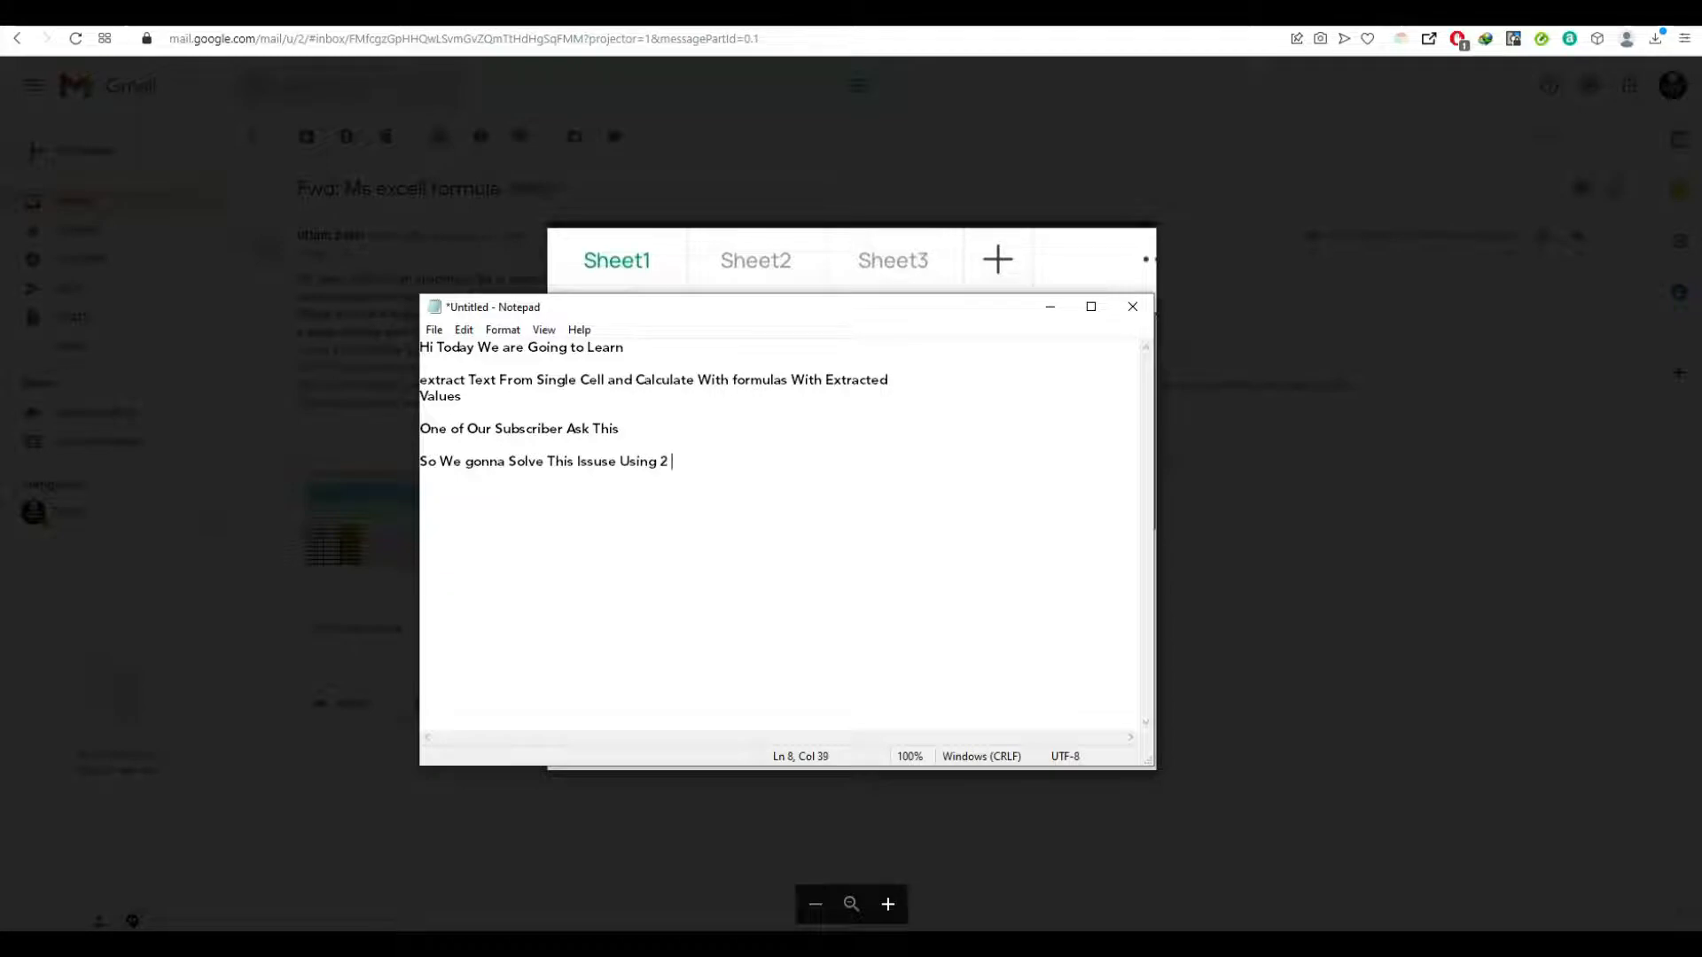
type("ons")
key("Return")
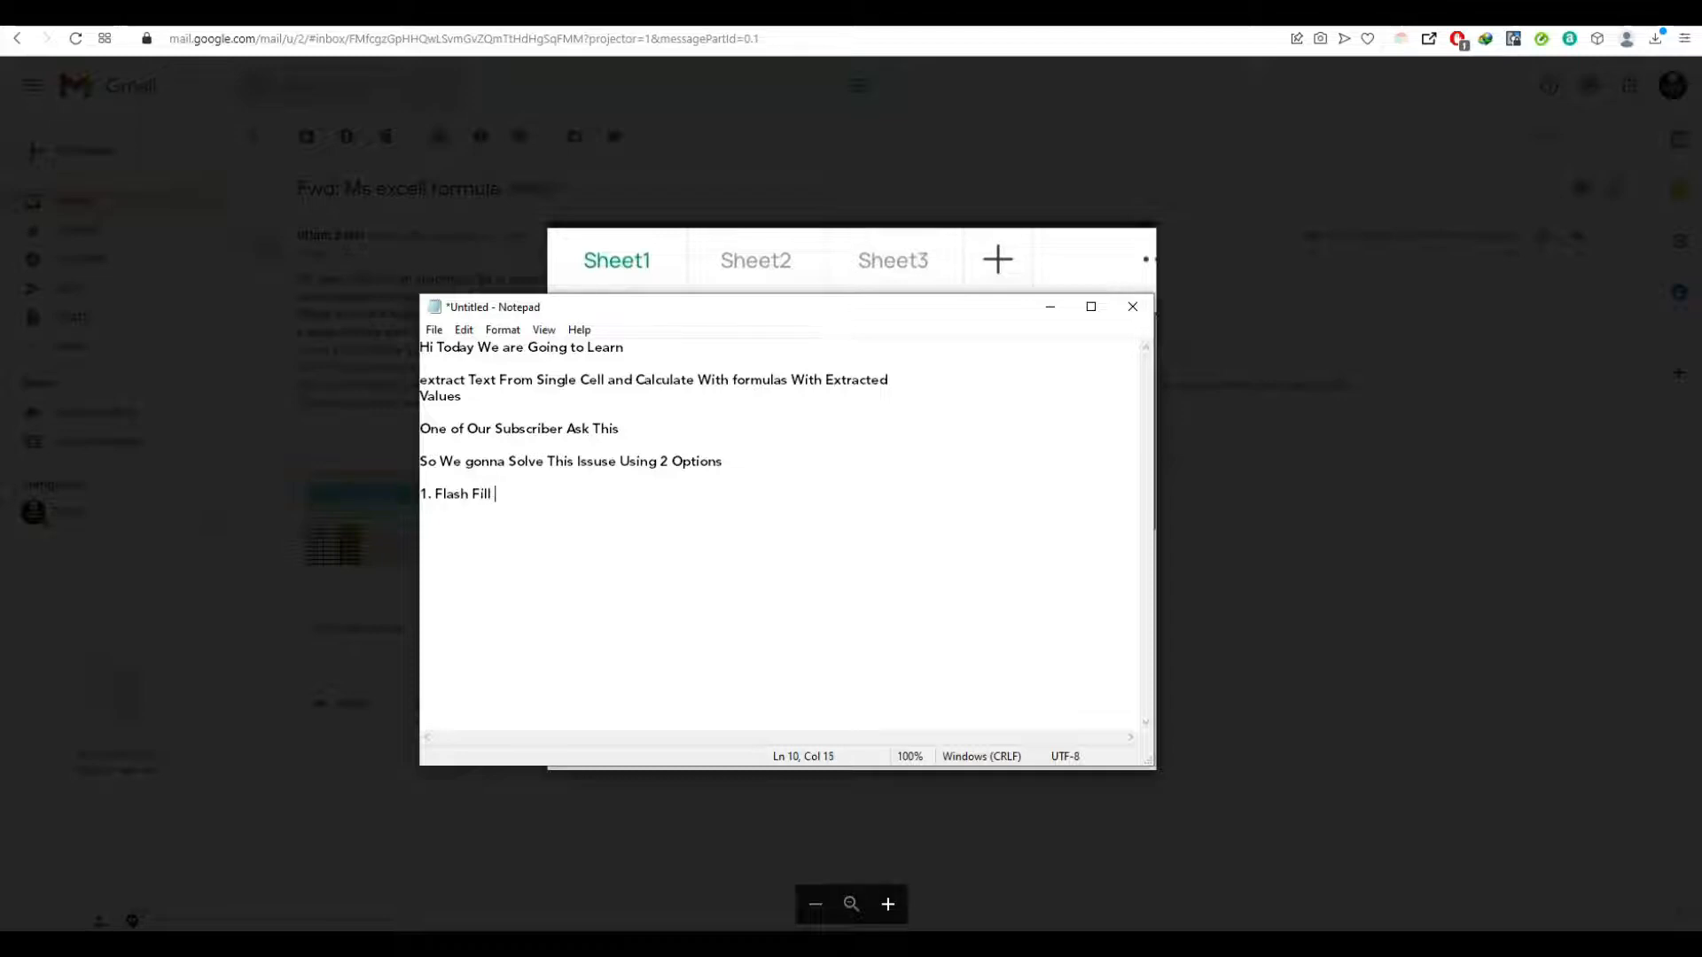
type("1. Flash Fill Tricks")
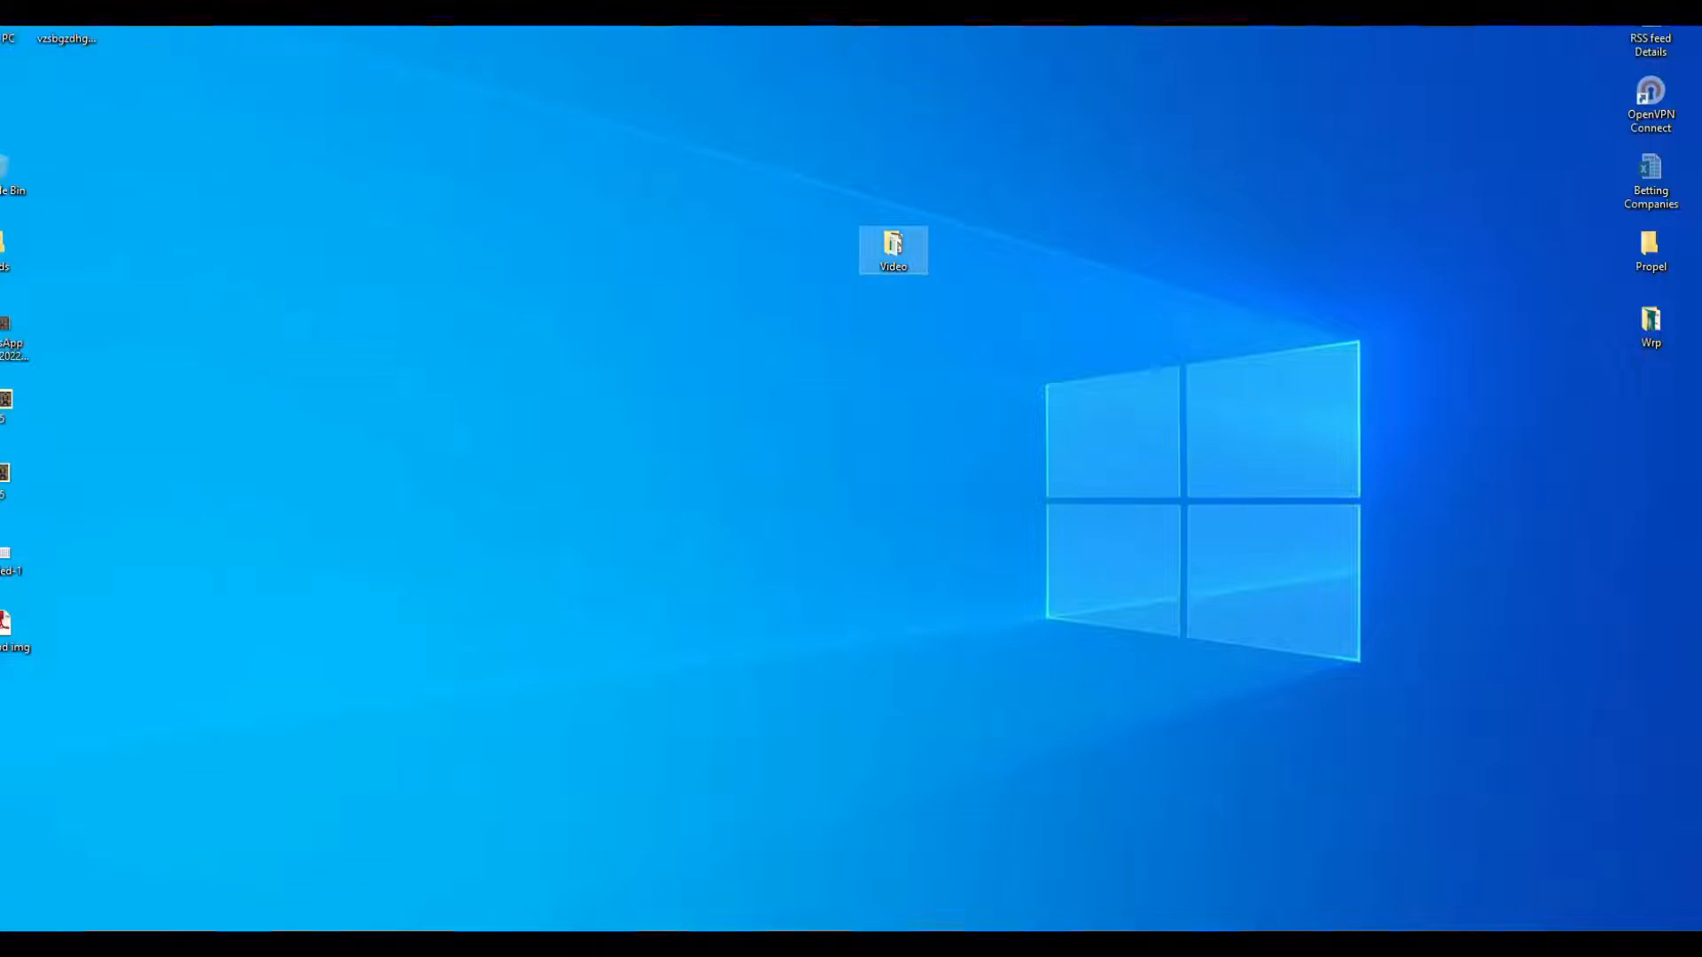
- Open the Text Extraction workbook in Excel from the Video folder on the desktop
double_click(870, 247)
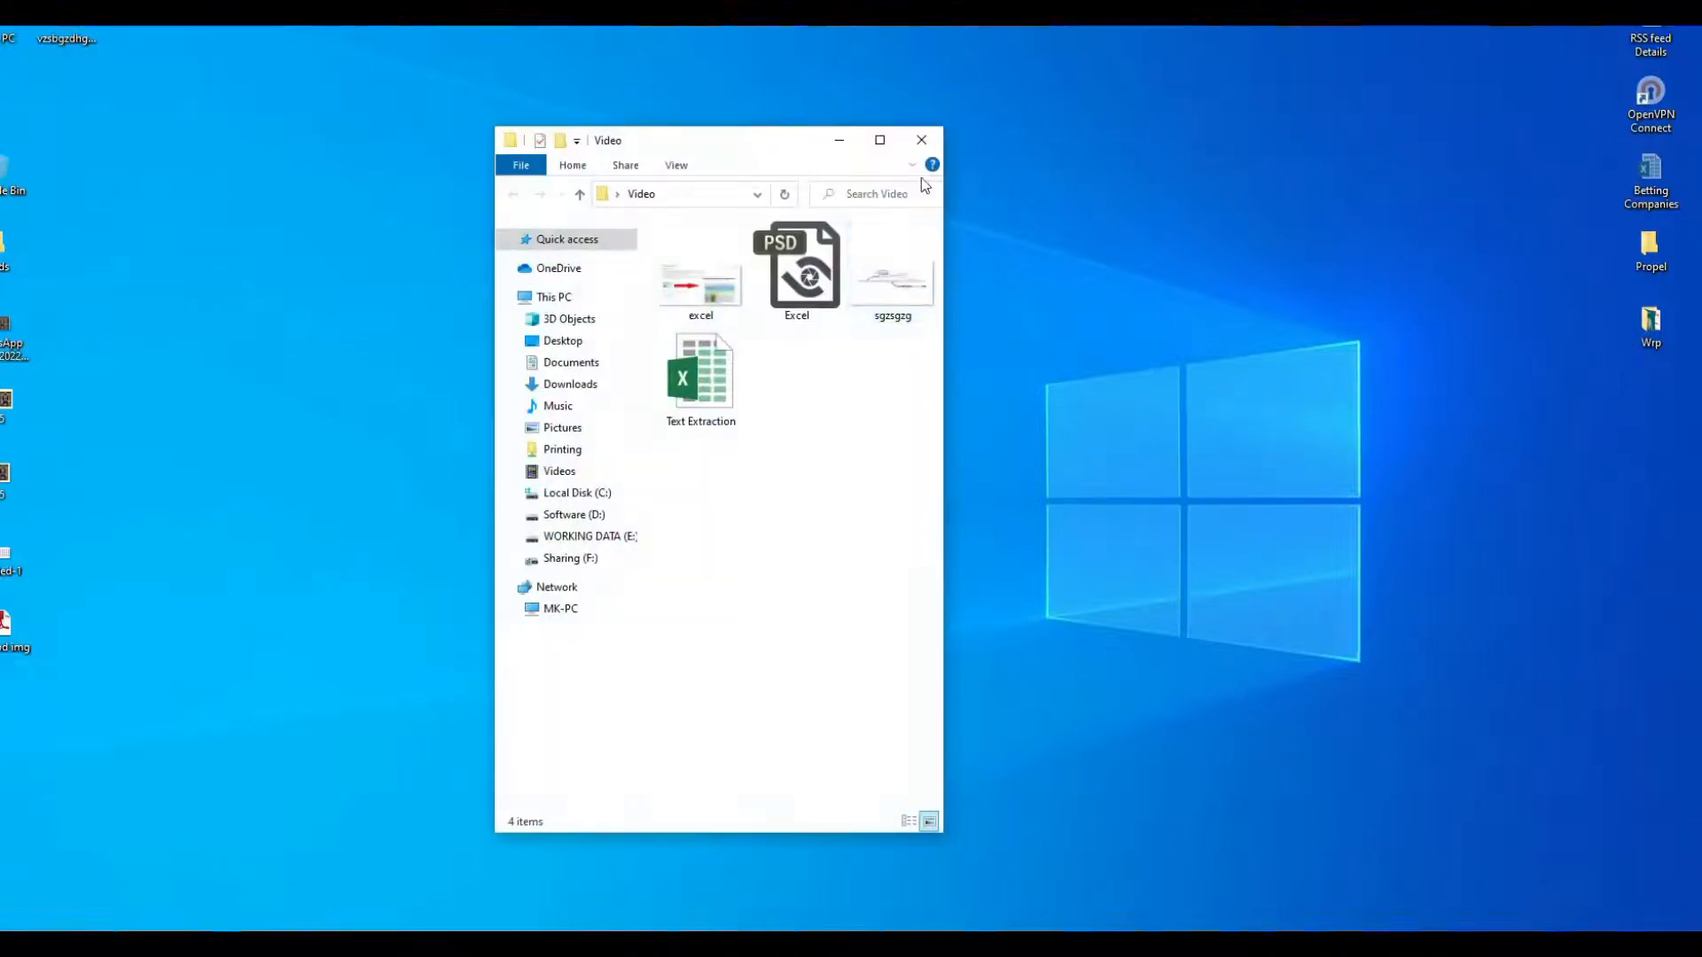
double_click(876, 142)
double_click(521, 165)
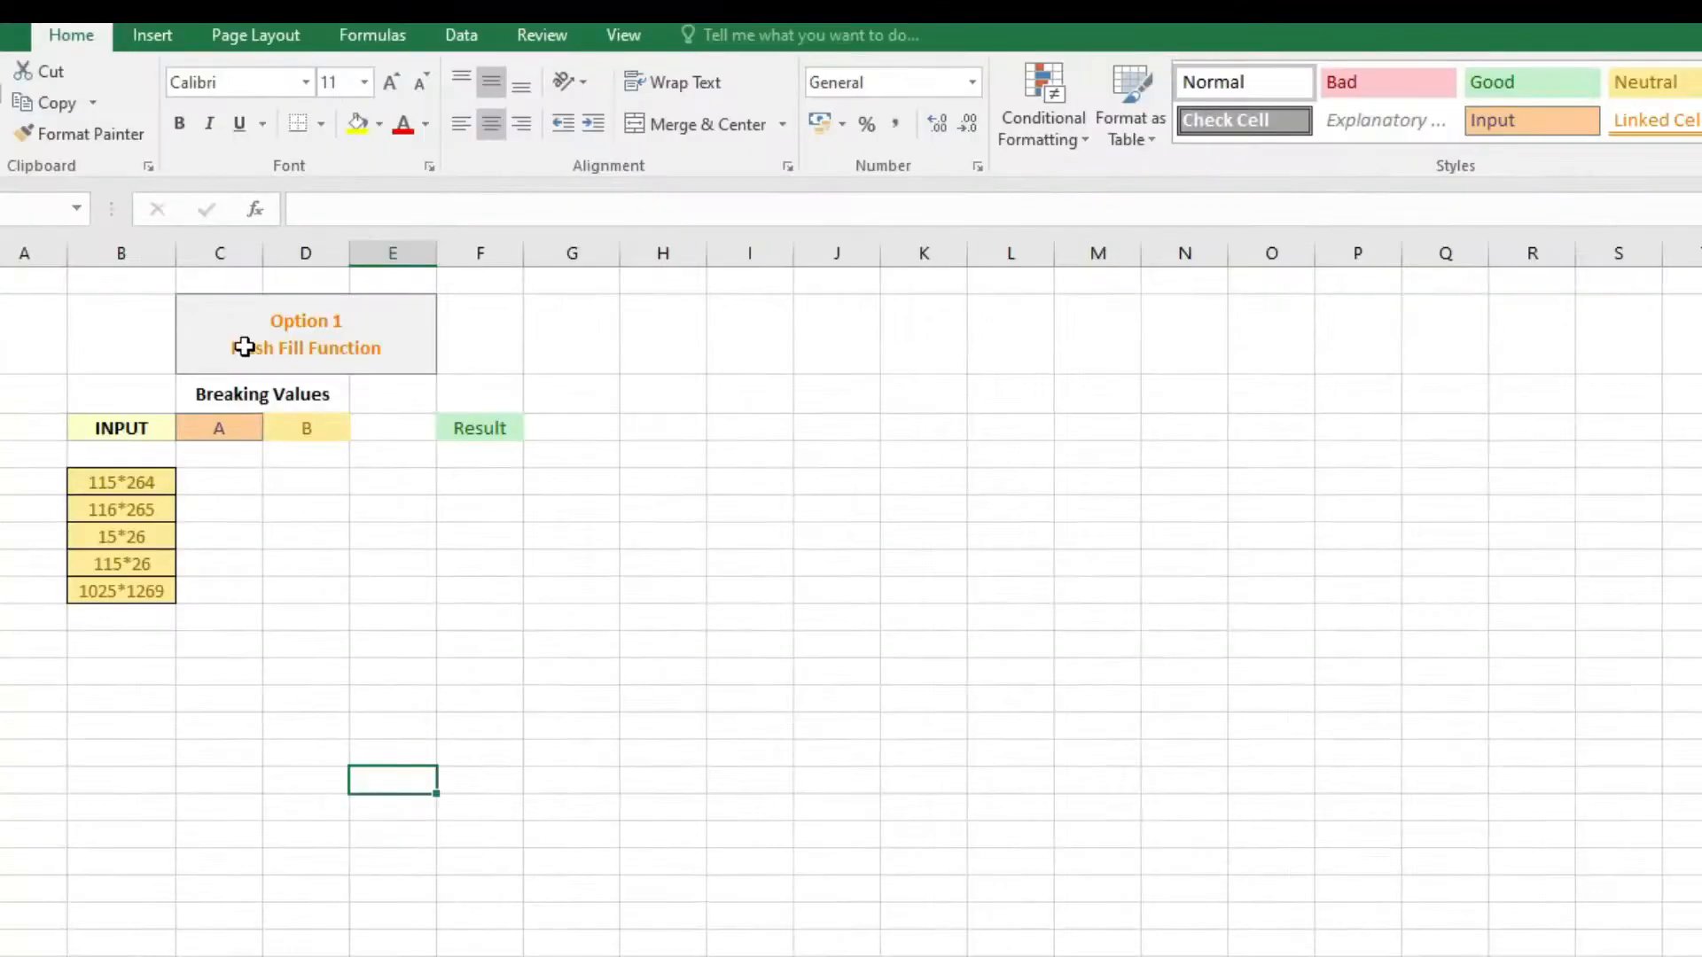
- Examine the Option 1 Flash Fill title, the INPUT values and the A and B headings under Breaking Values
left_click(225, 241)
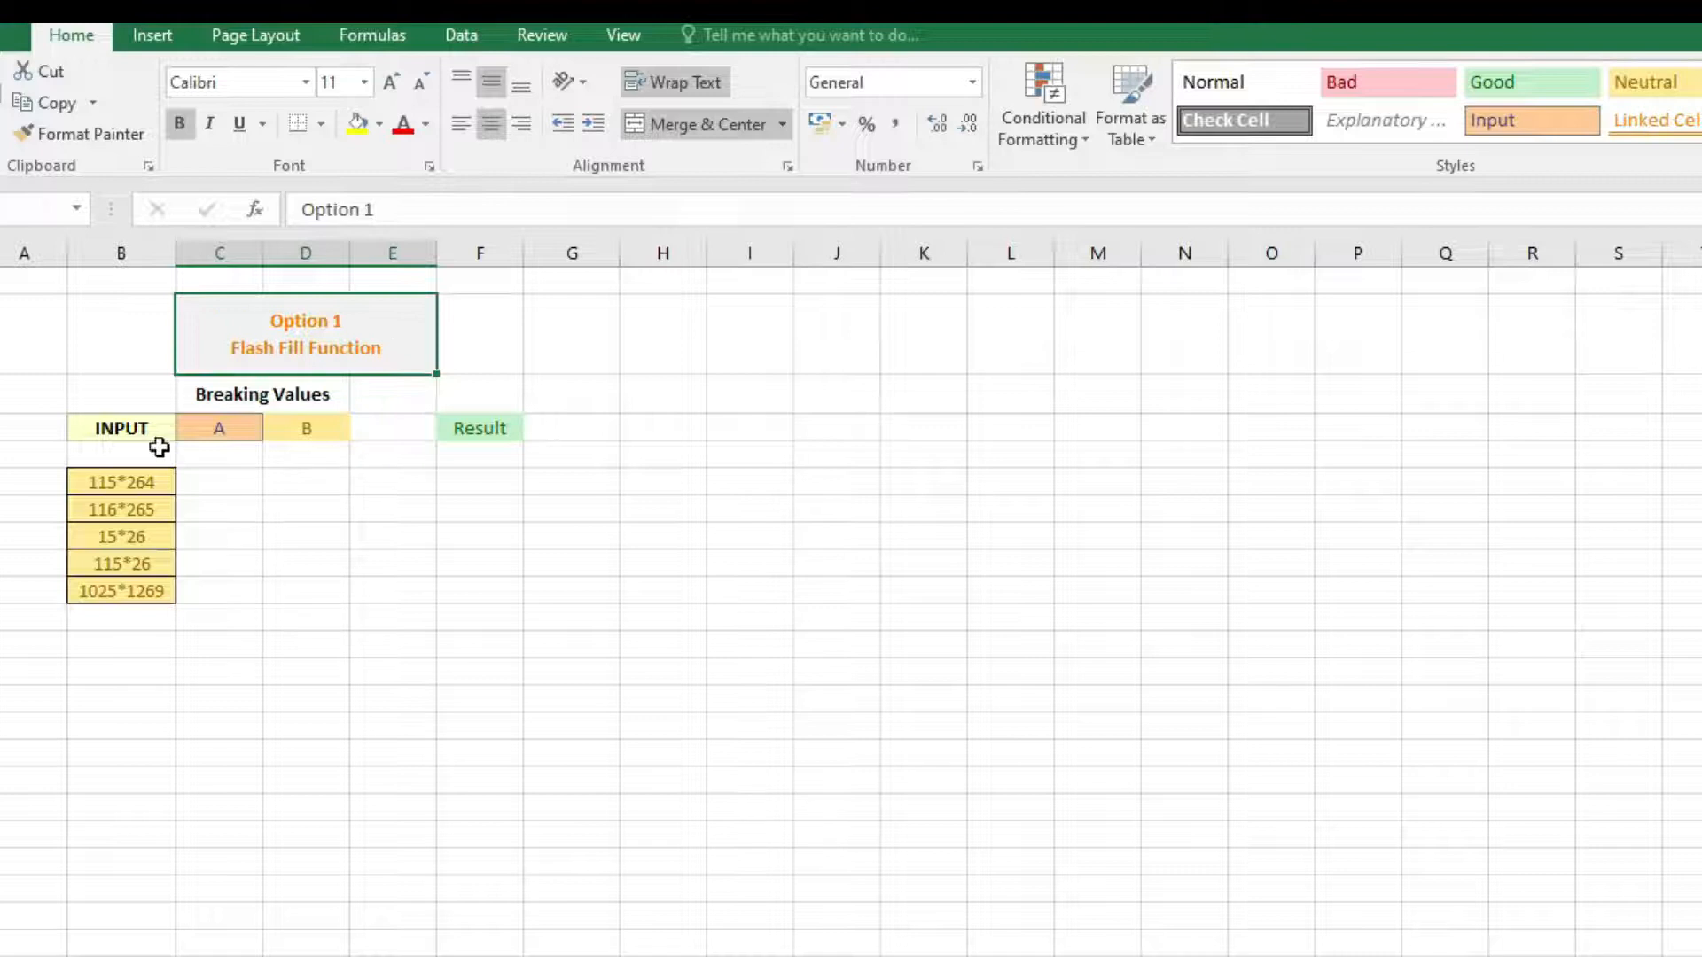
left_click(140, 427)
left_click_drag(140, 427, 133, 585)
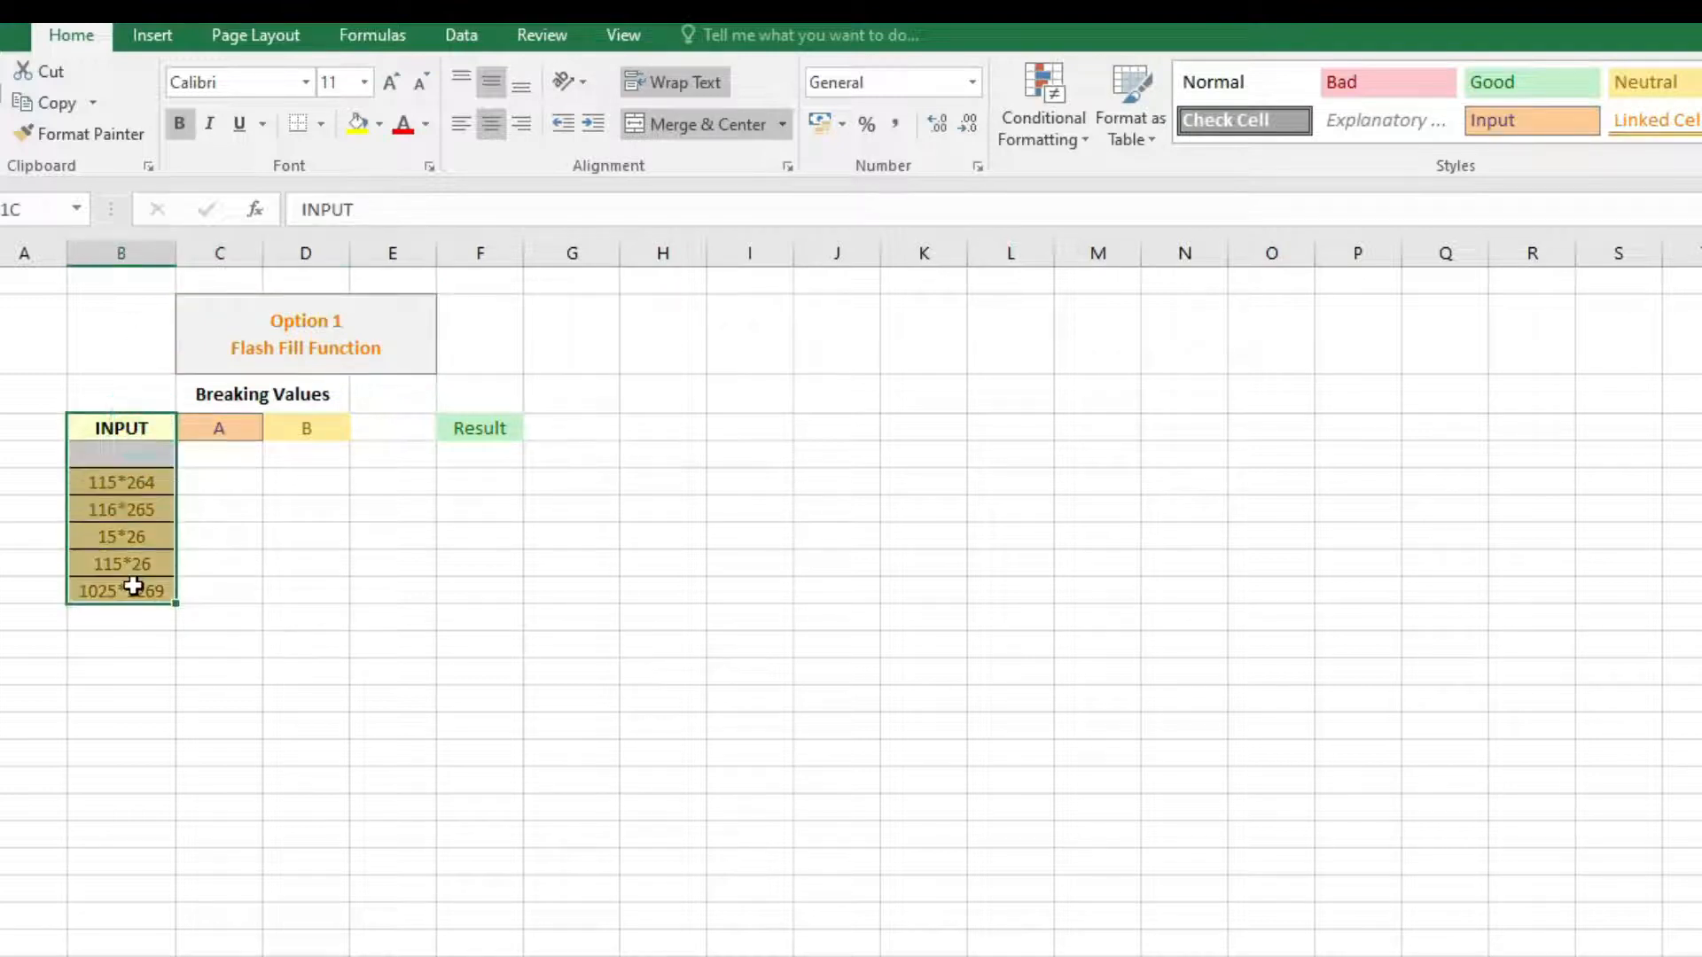
left_click(210, 427)
left_click_drag(210, 428, 277, 425)
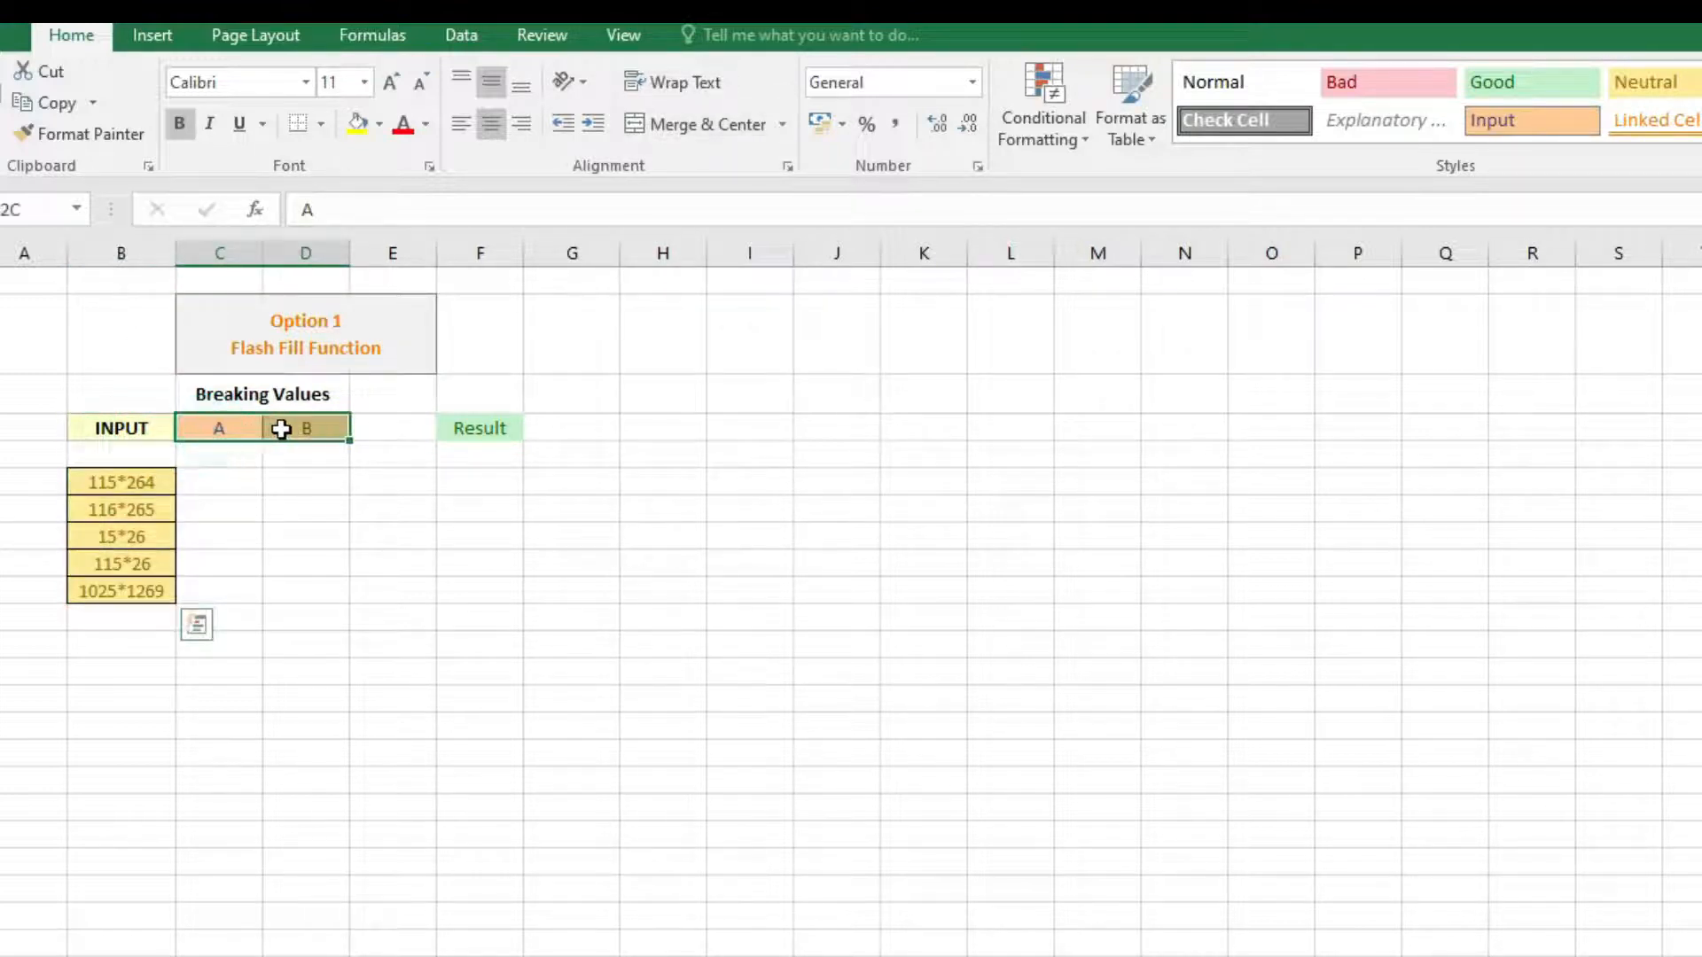
left_click(387, 624)
- Split the first input 115*264 by entering 115 under heading A and 264 under heading B
left_click(218, 480)
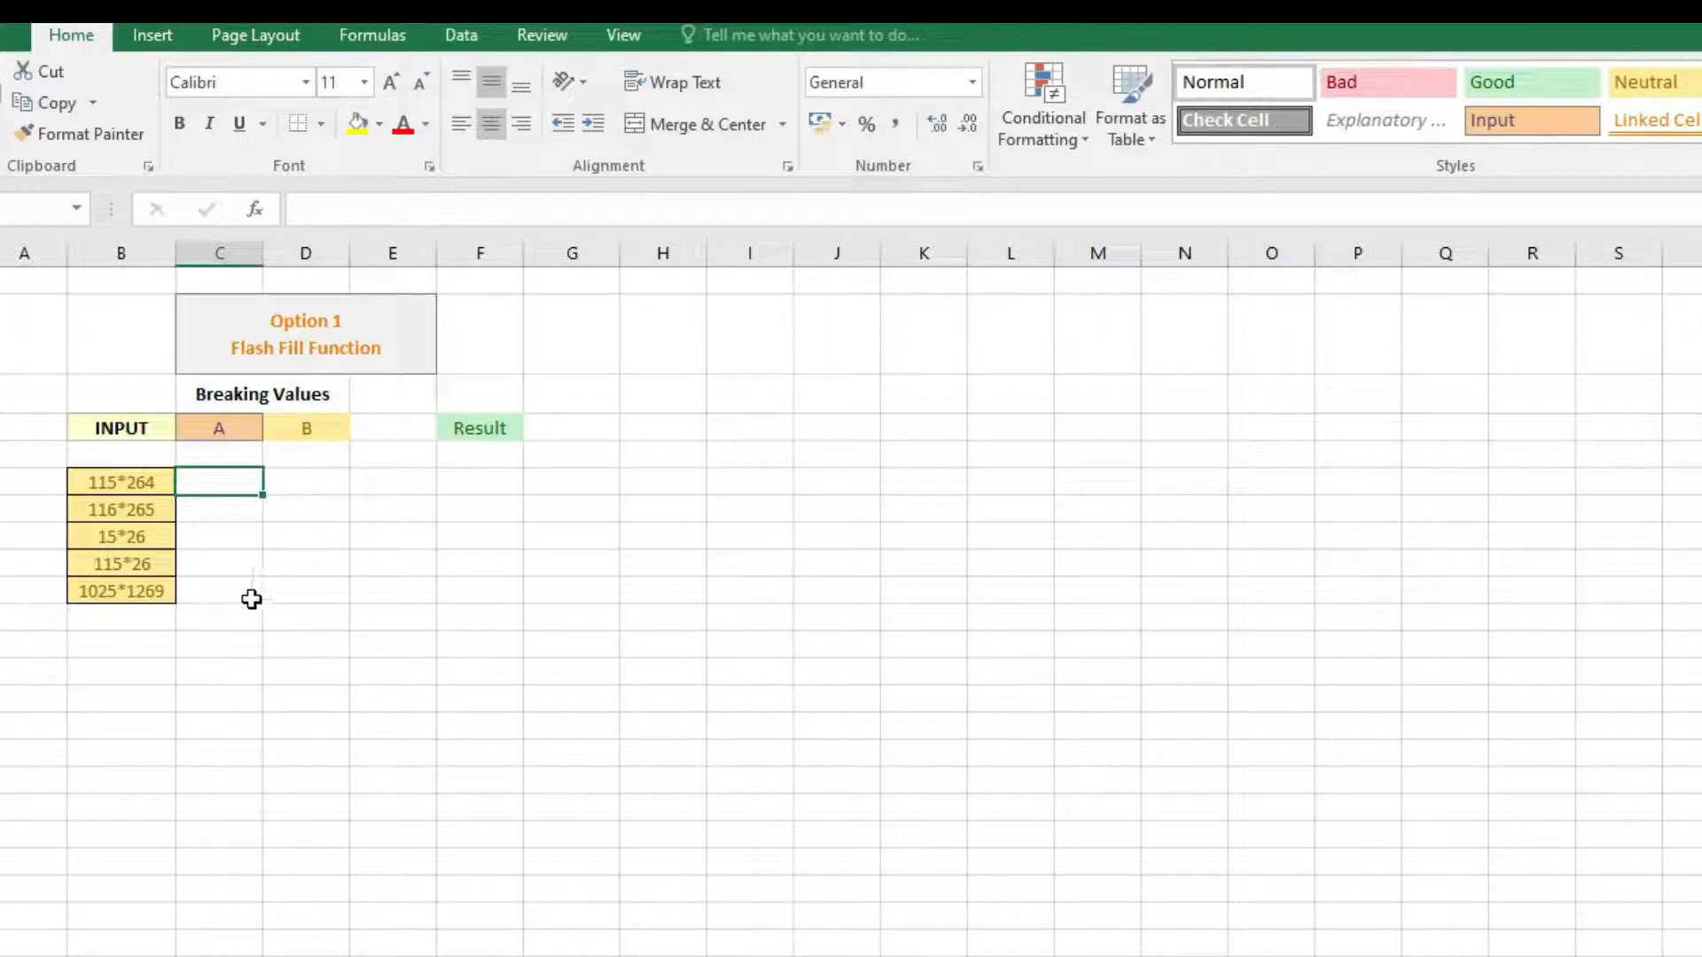
type("11")
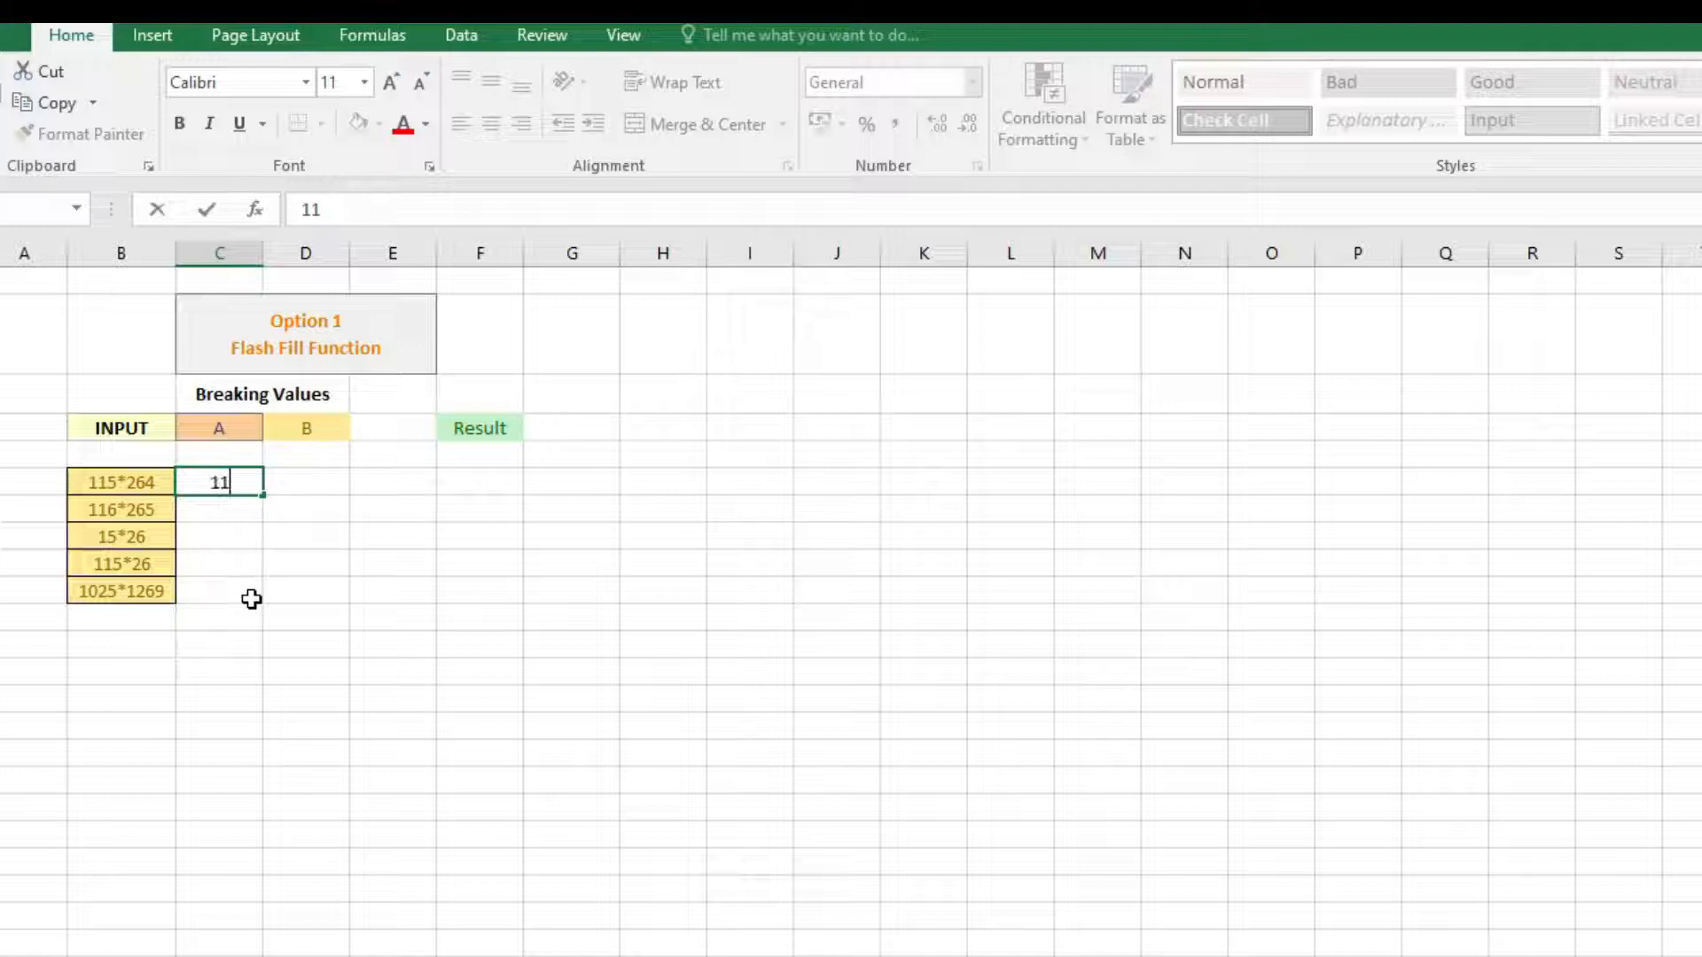
type("5")
left_click(301, 485)
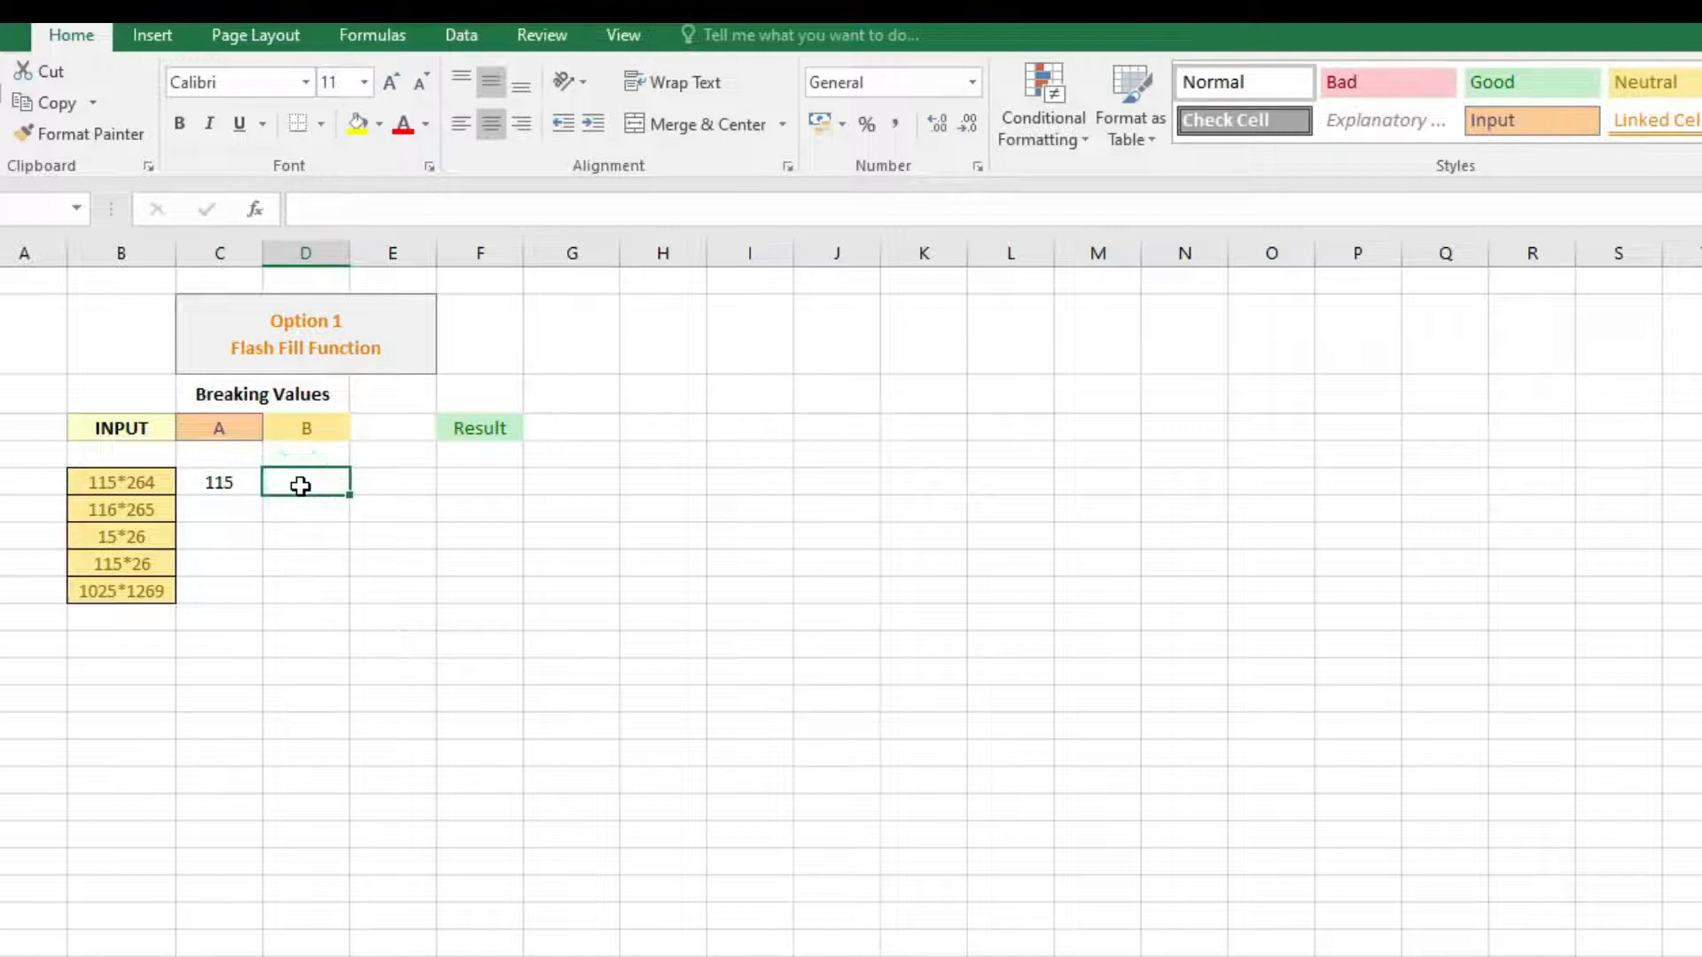
type("264")
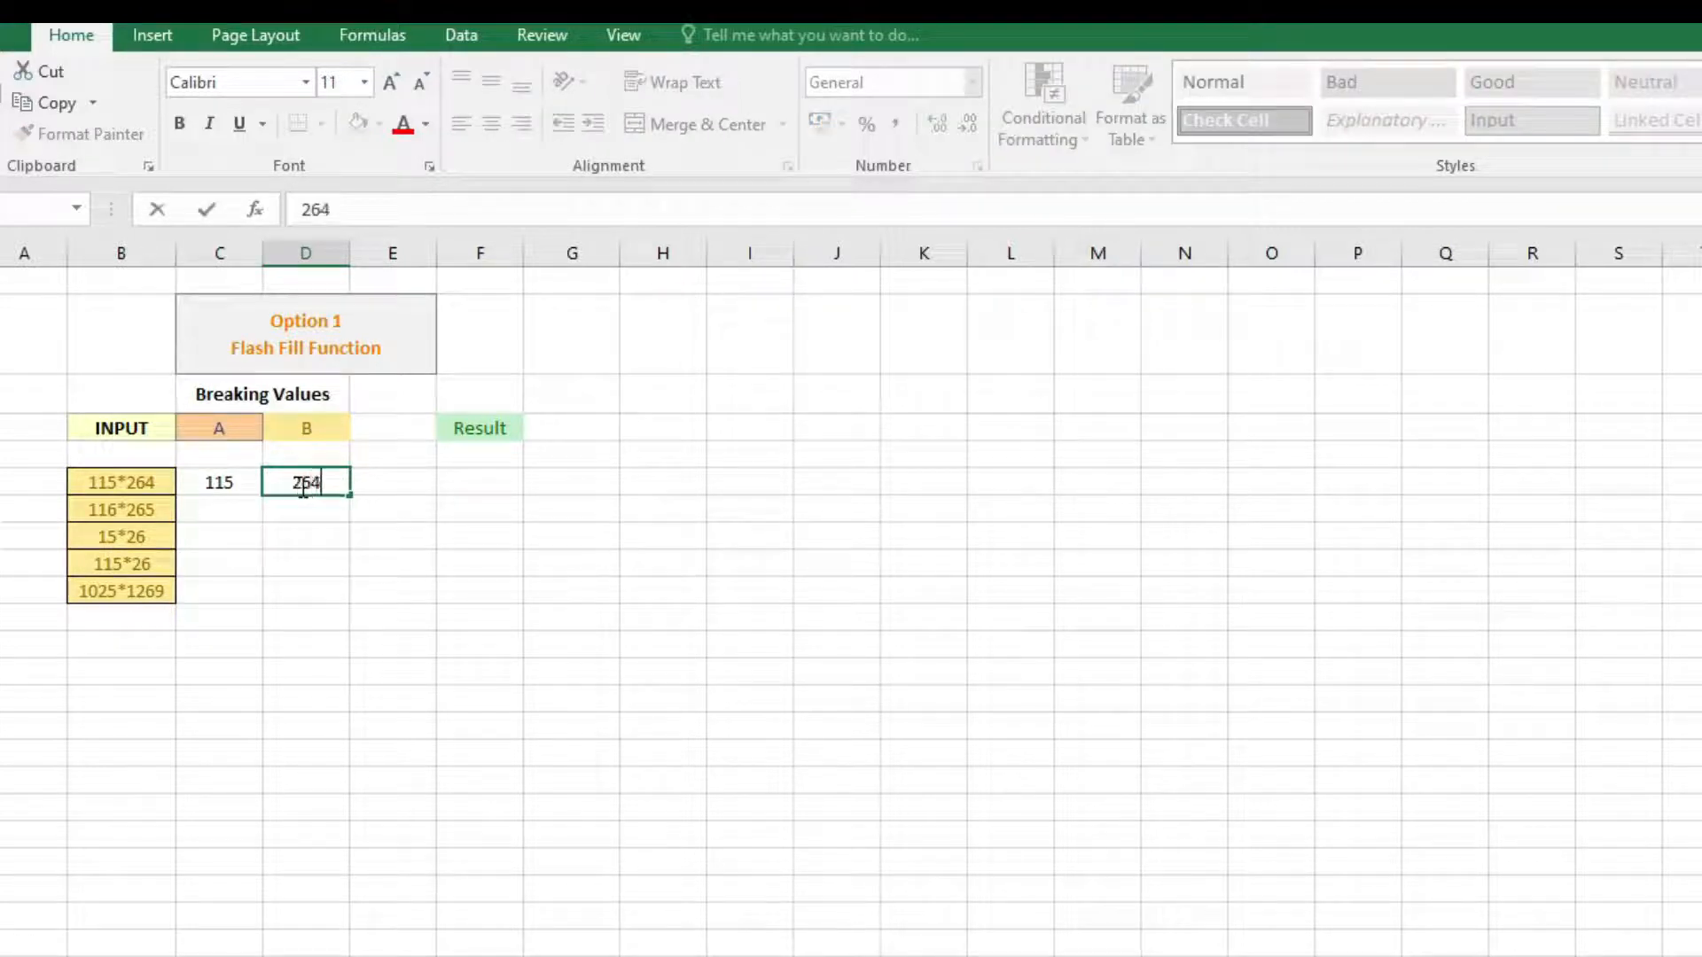
key("Return")
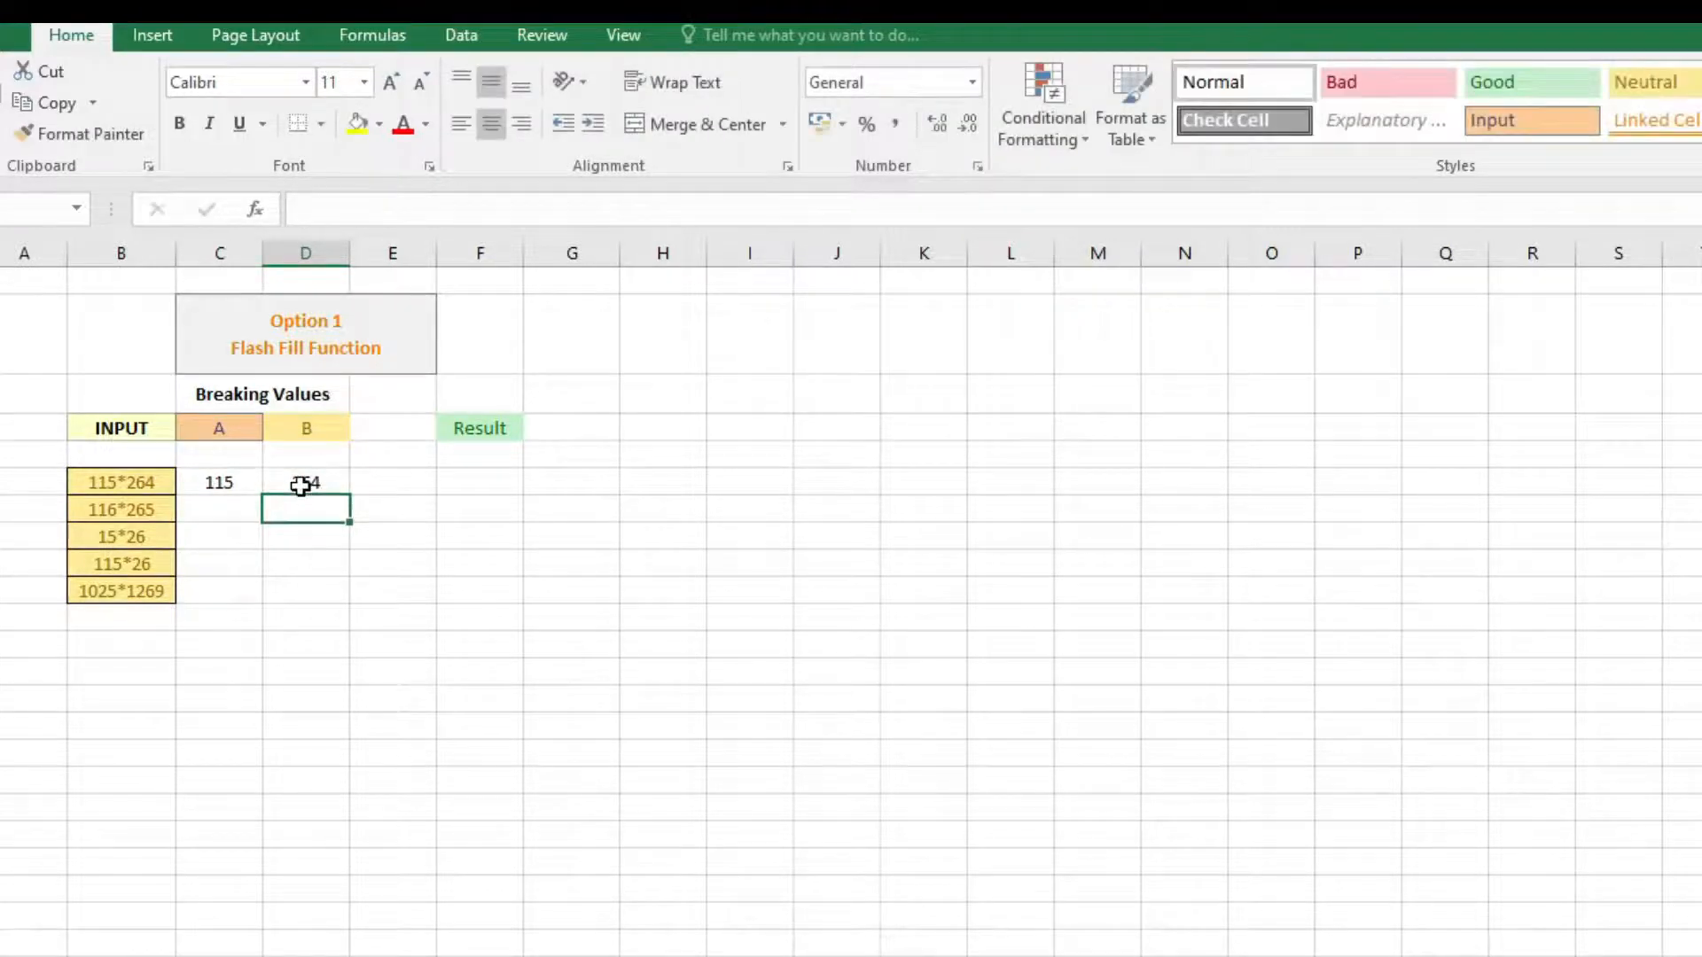
- Flash Fill the remaining rows under headings A and B, re-entering 264 as the first B value
left_click(238, 507)
key("ctrl+e")
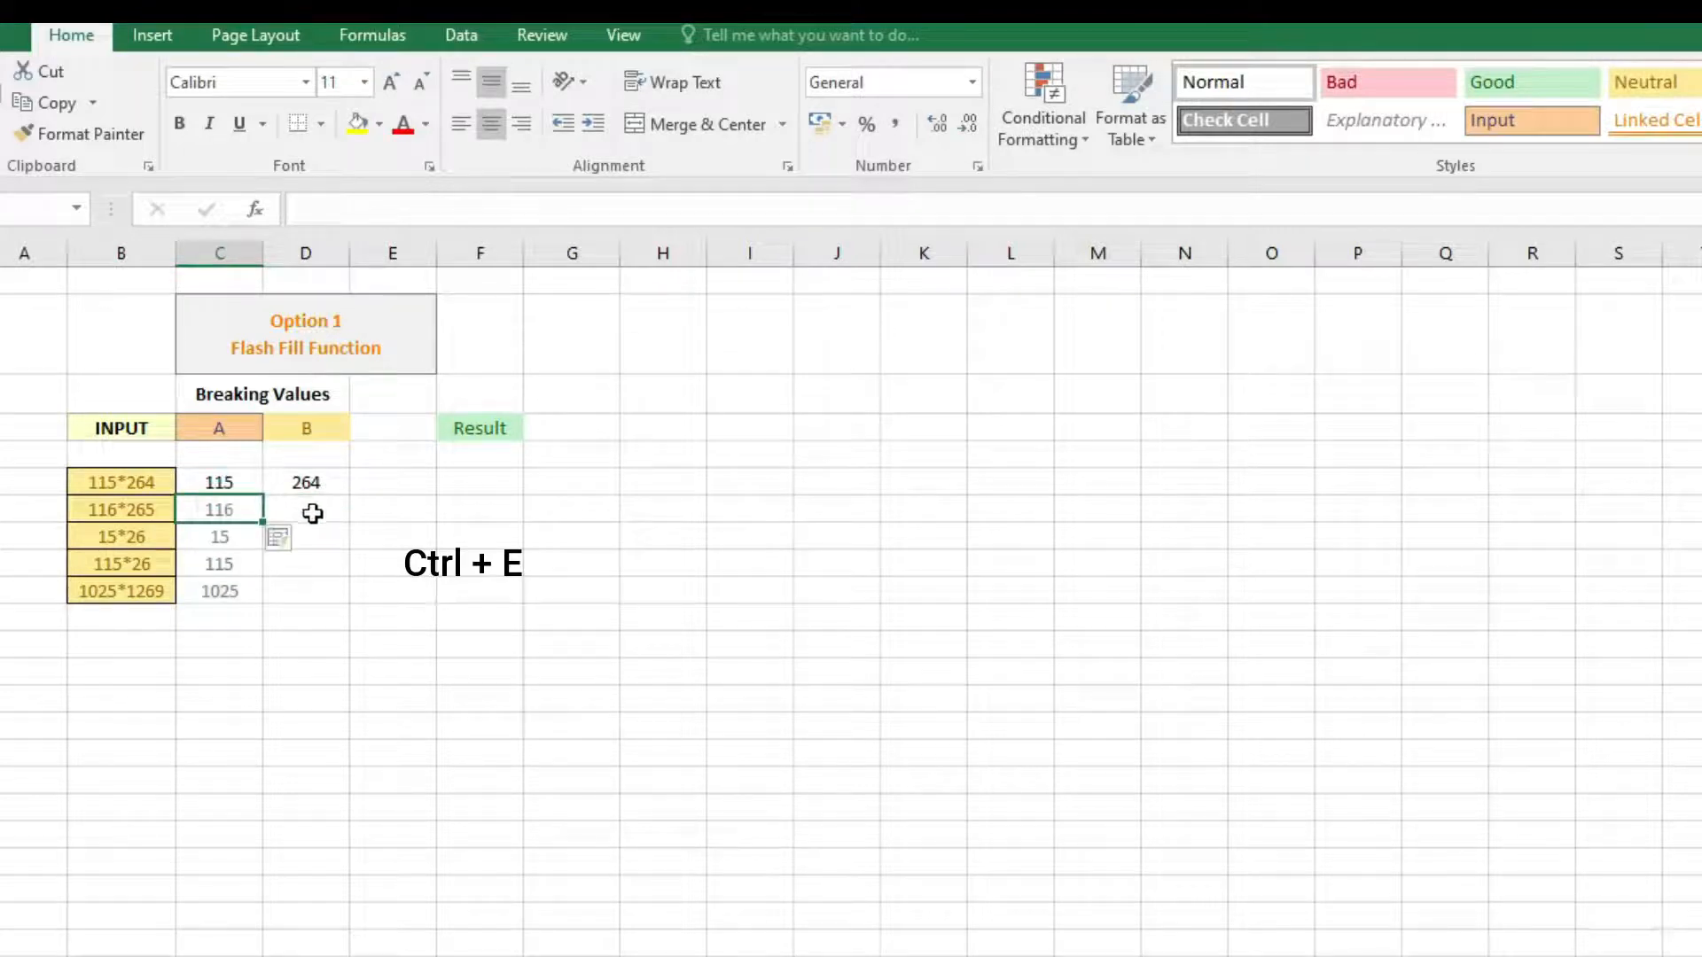
left_click(312, 511)
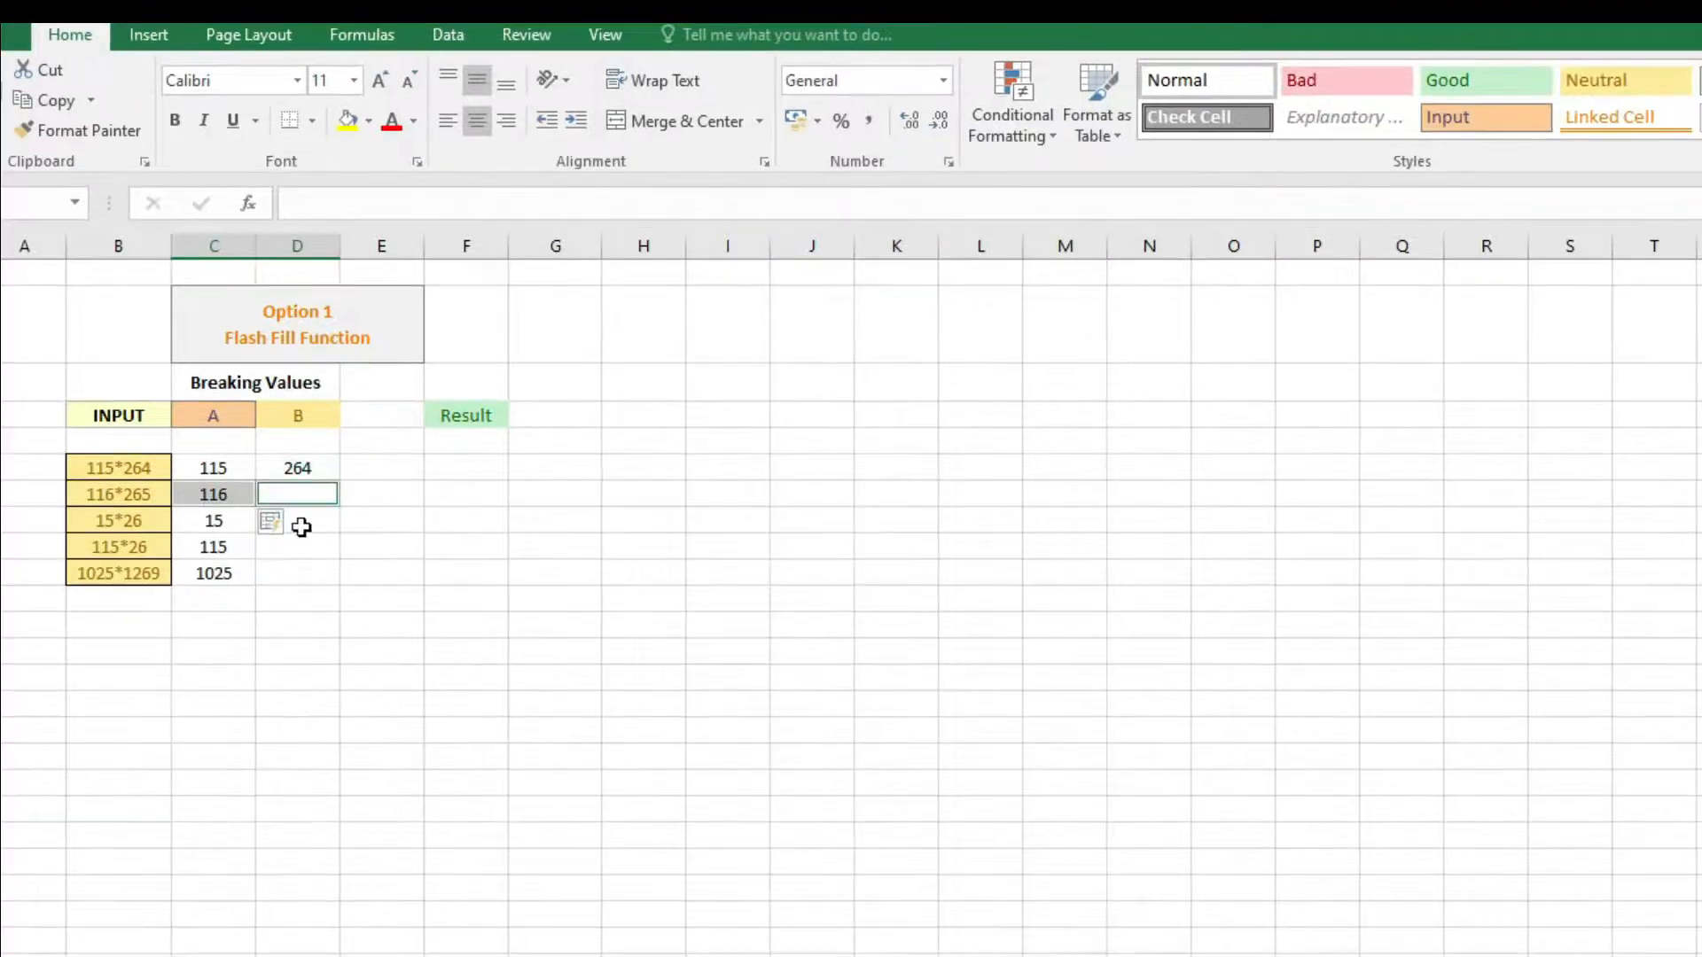
left_click(312, 470)
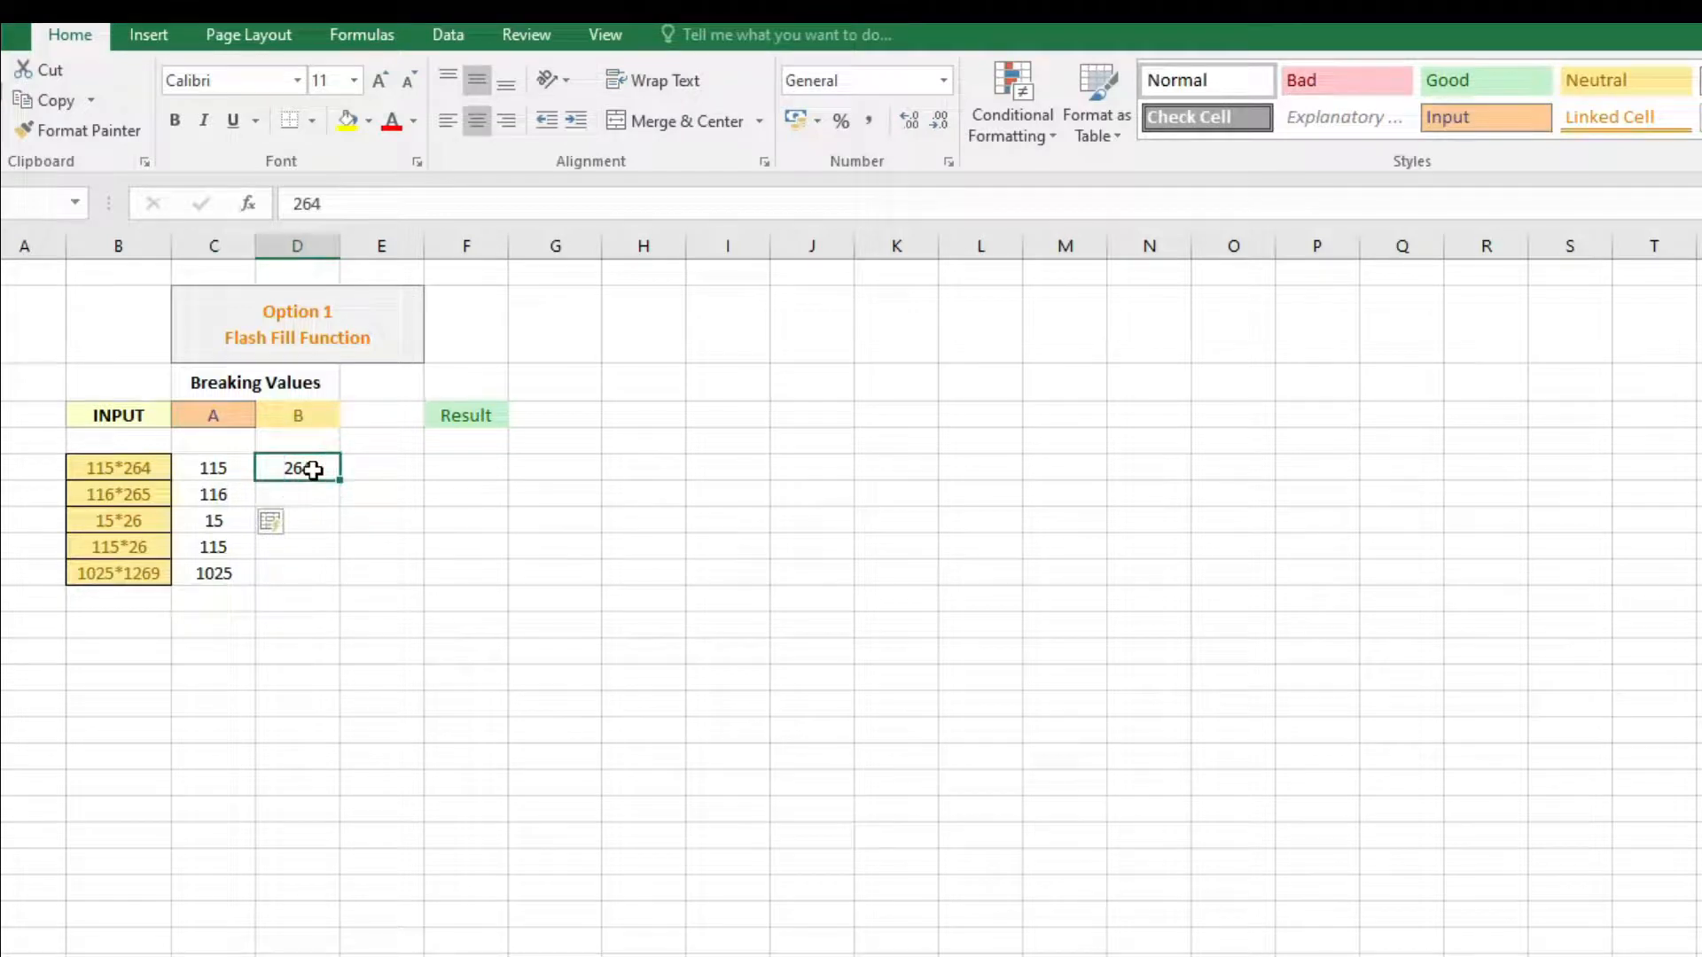
type("264")
key("Return")
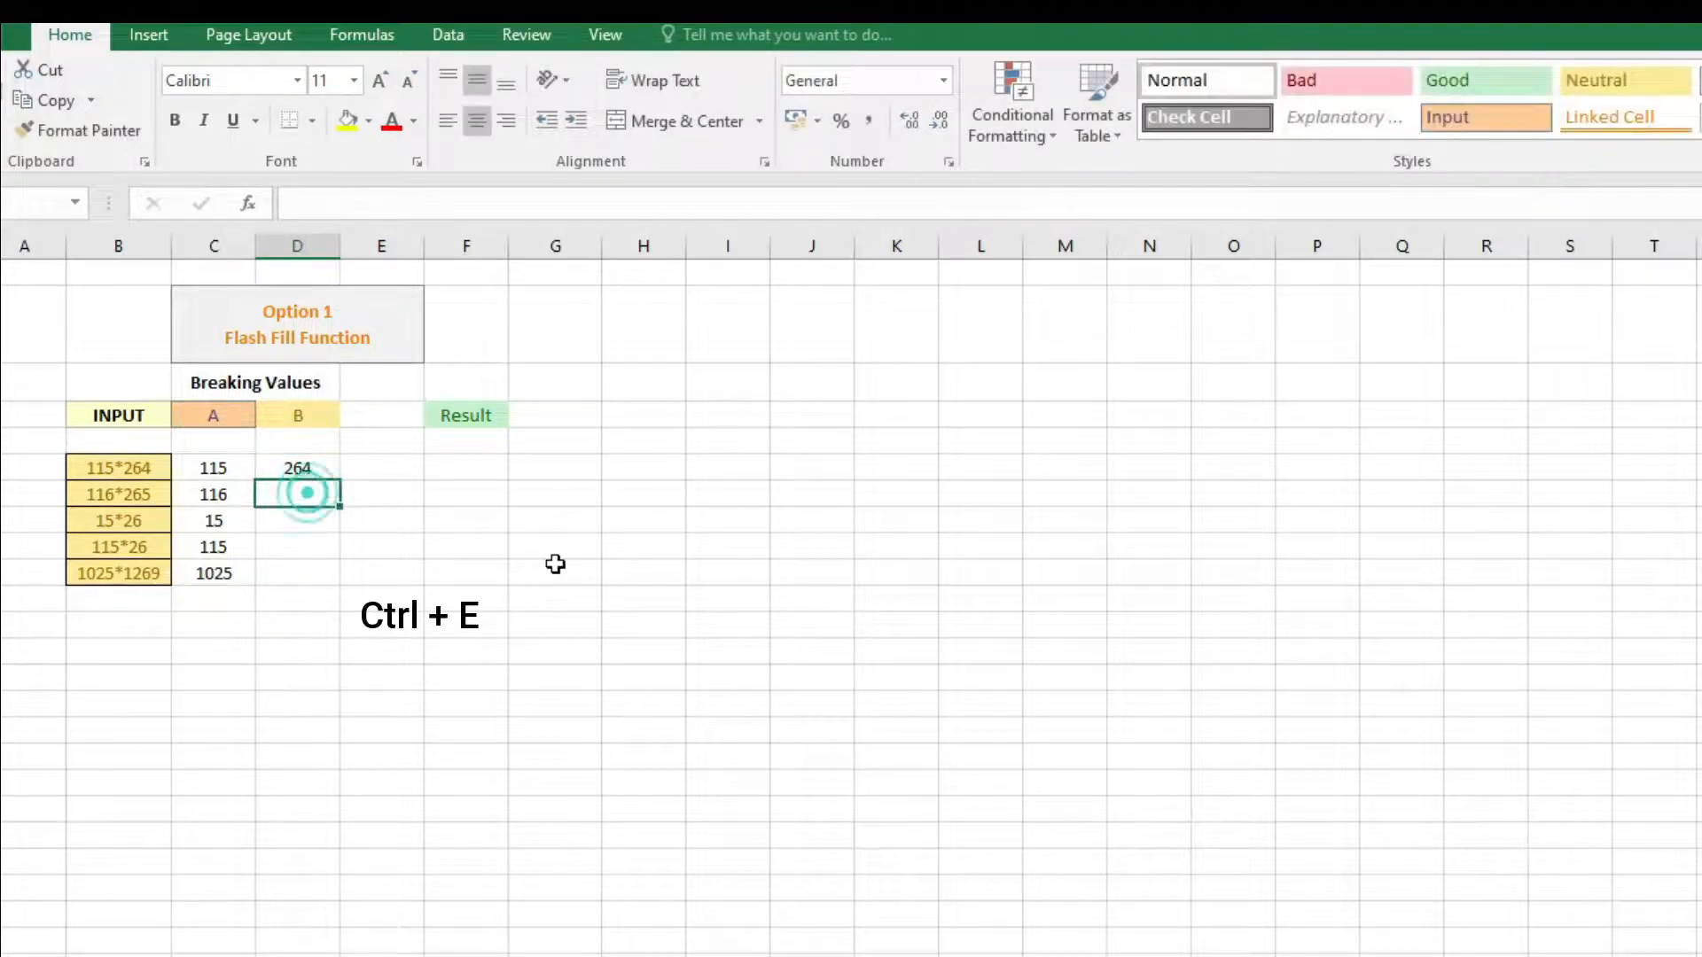
key("ctrl+e")
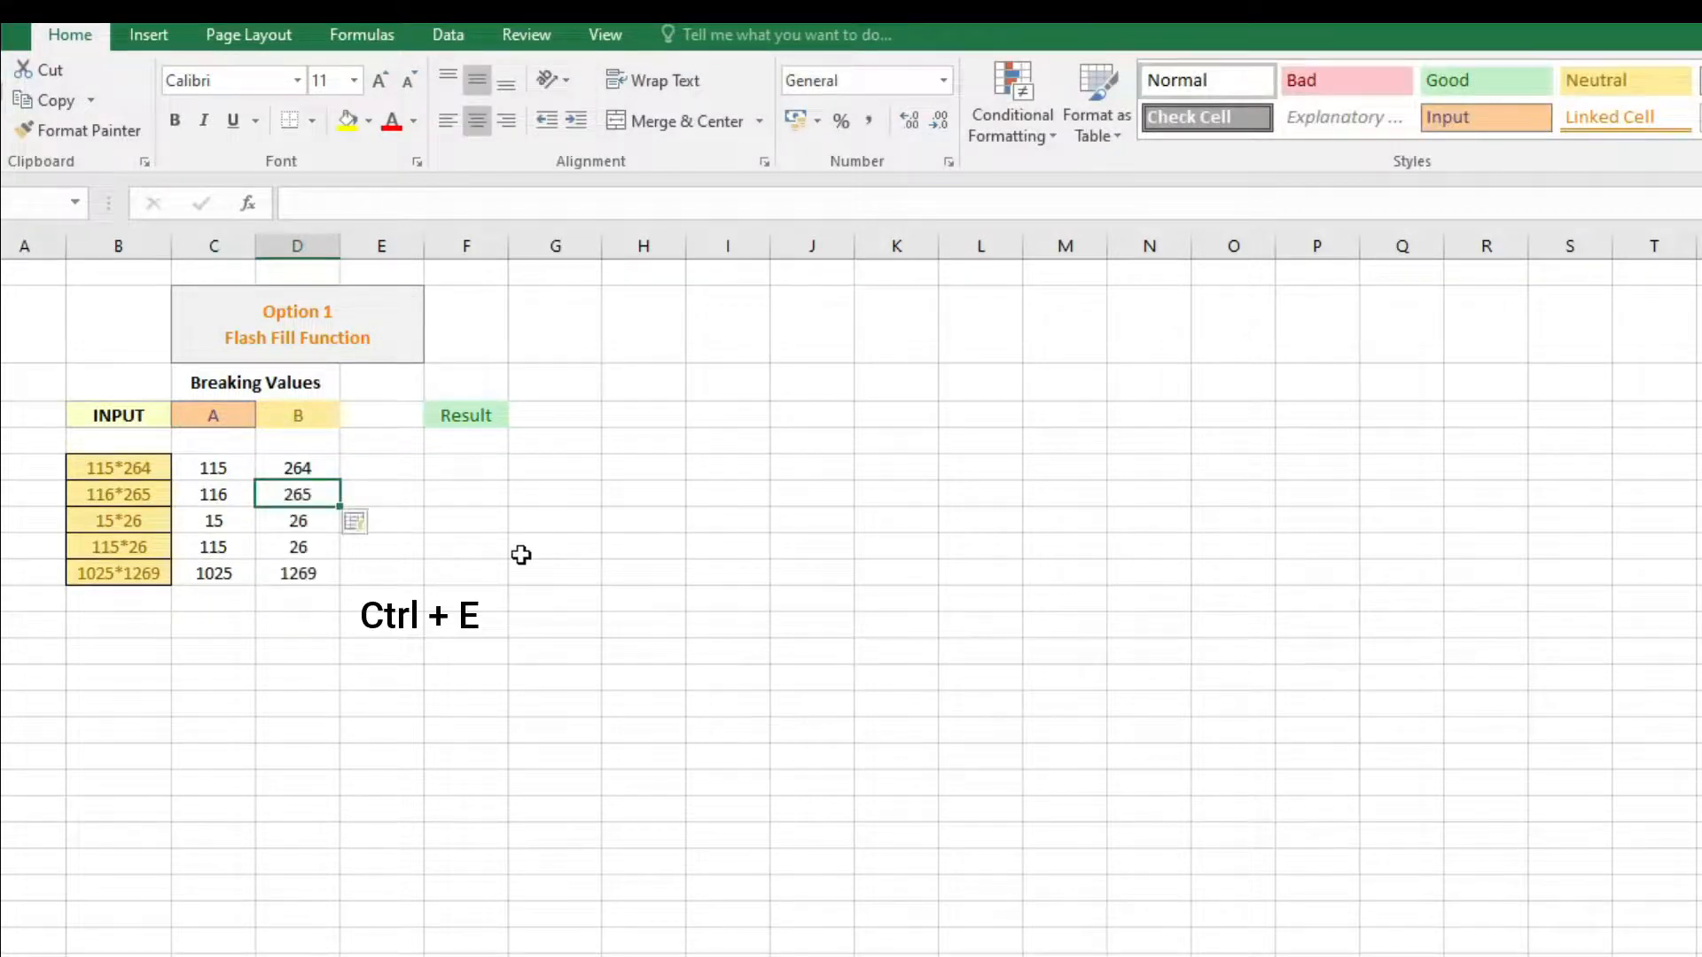
- Calculate the first Result as =C6*D6 and fill the formula down through the 1025*1269 row
left_click(454, 470)
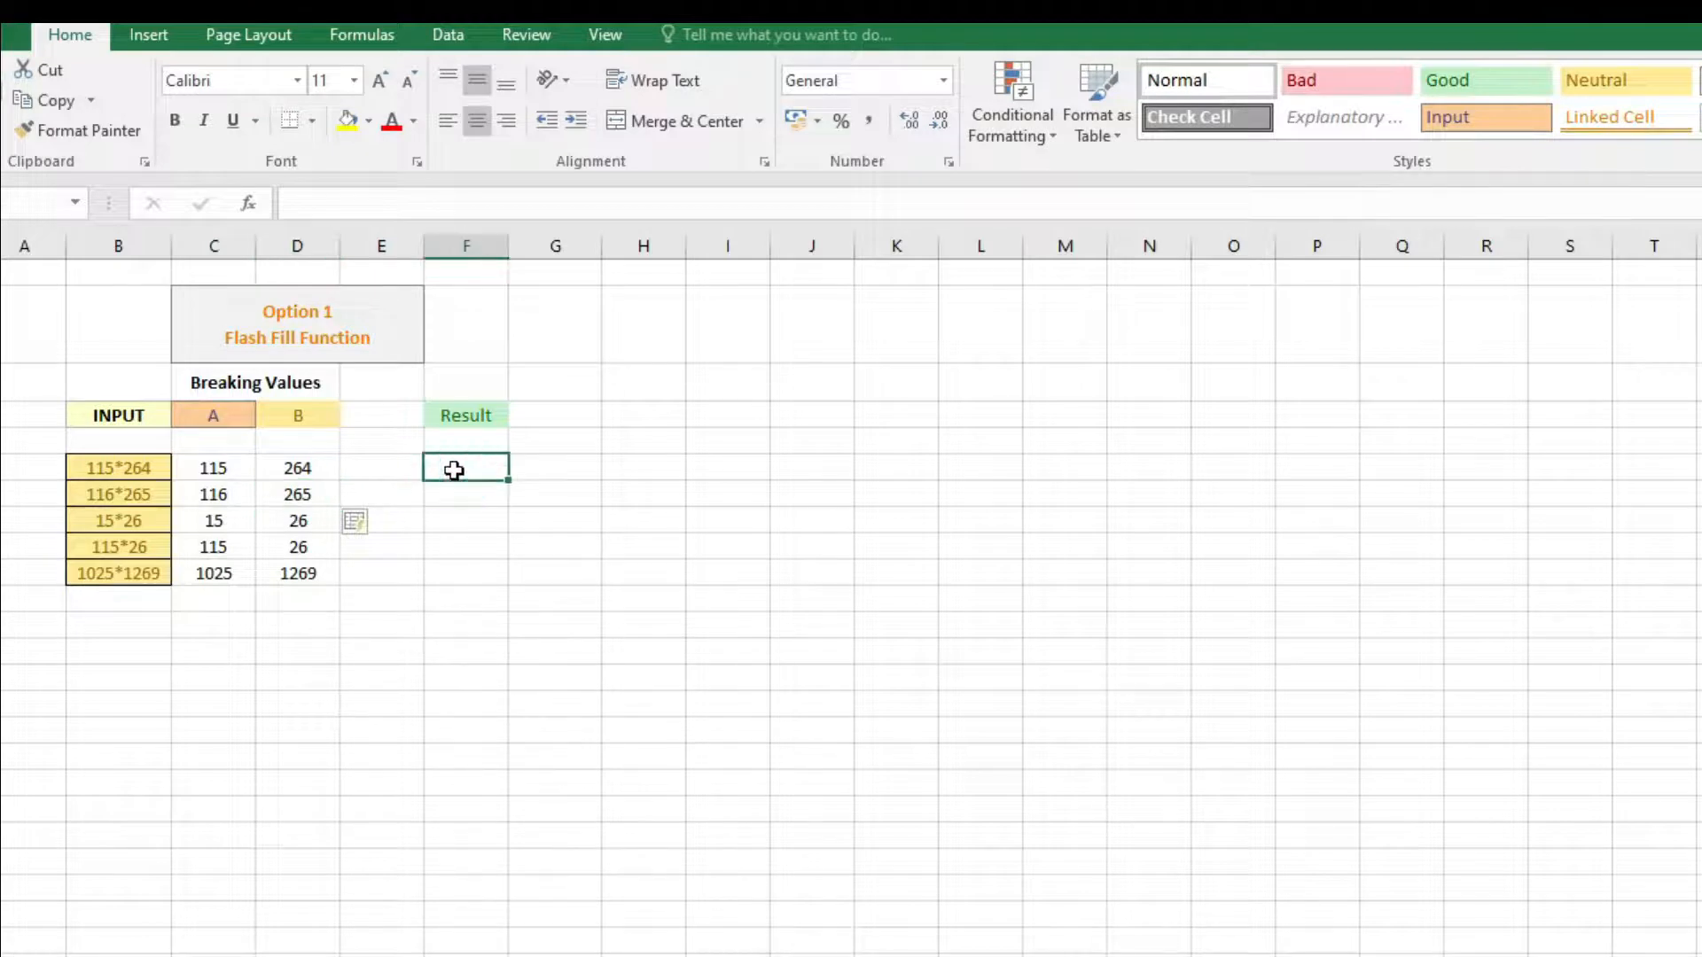
type("=")
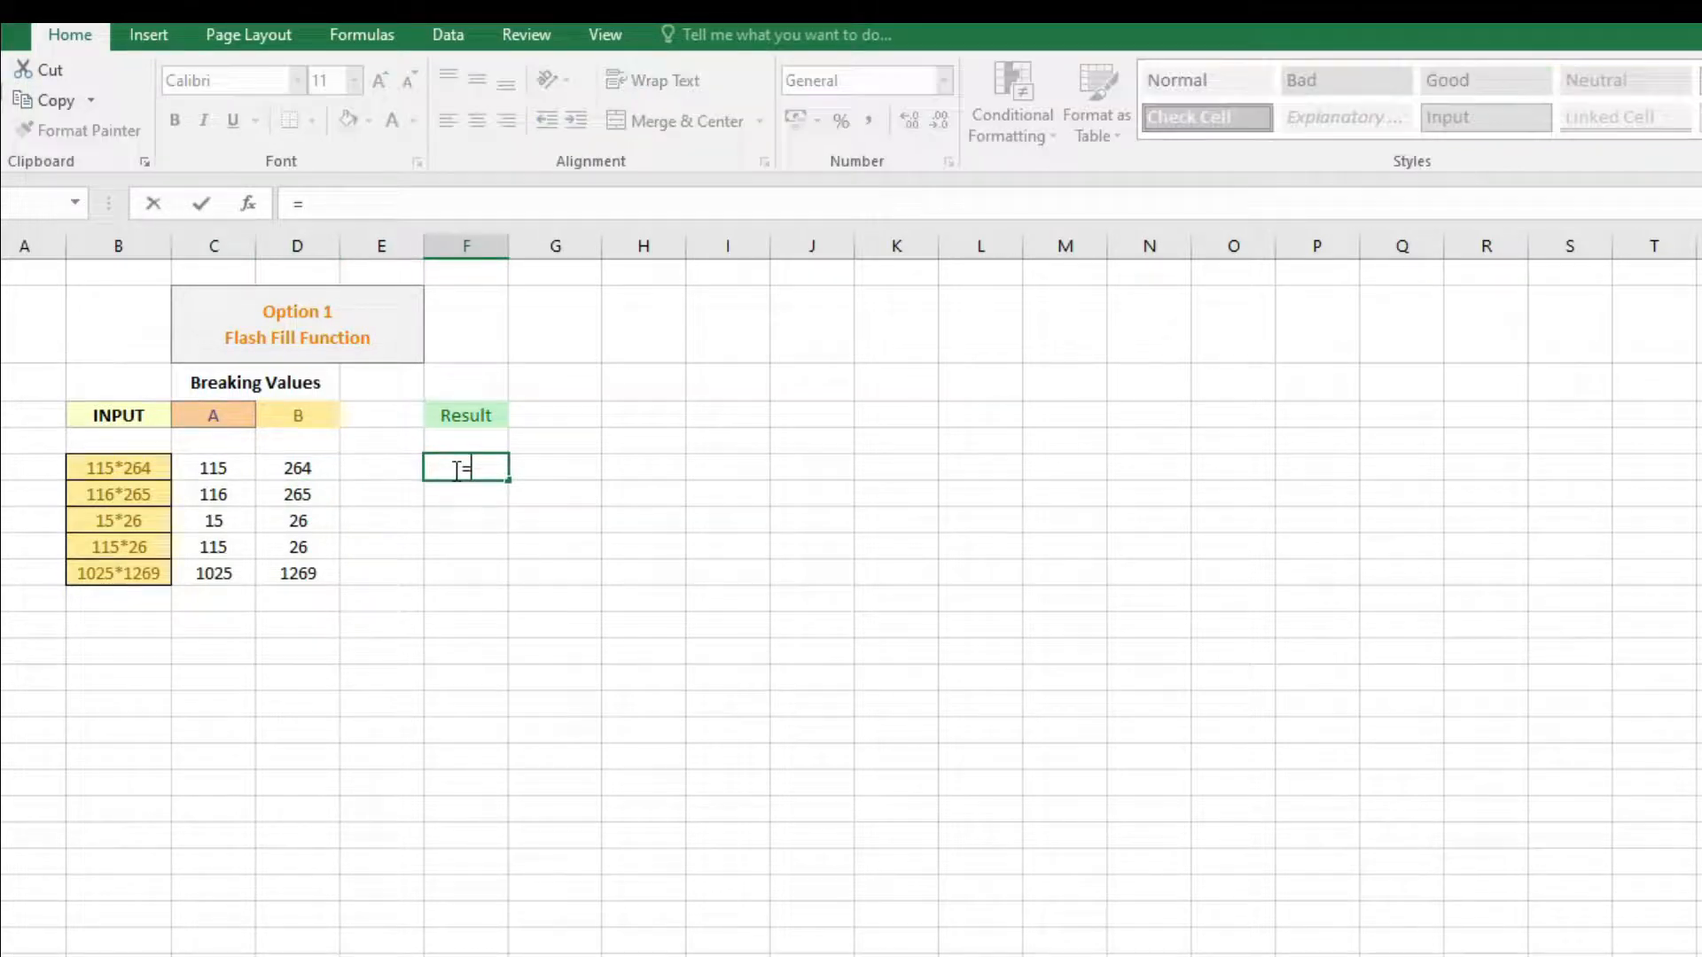
left_click(195, 466)
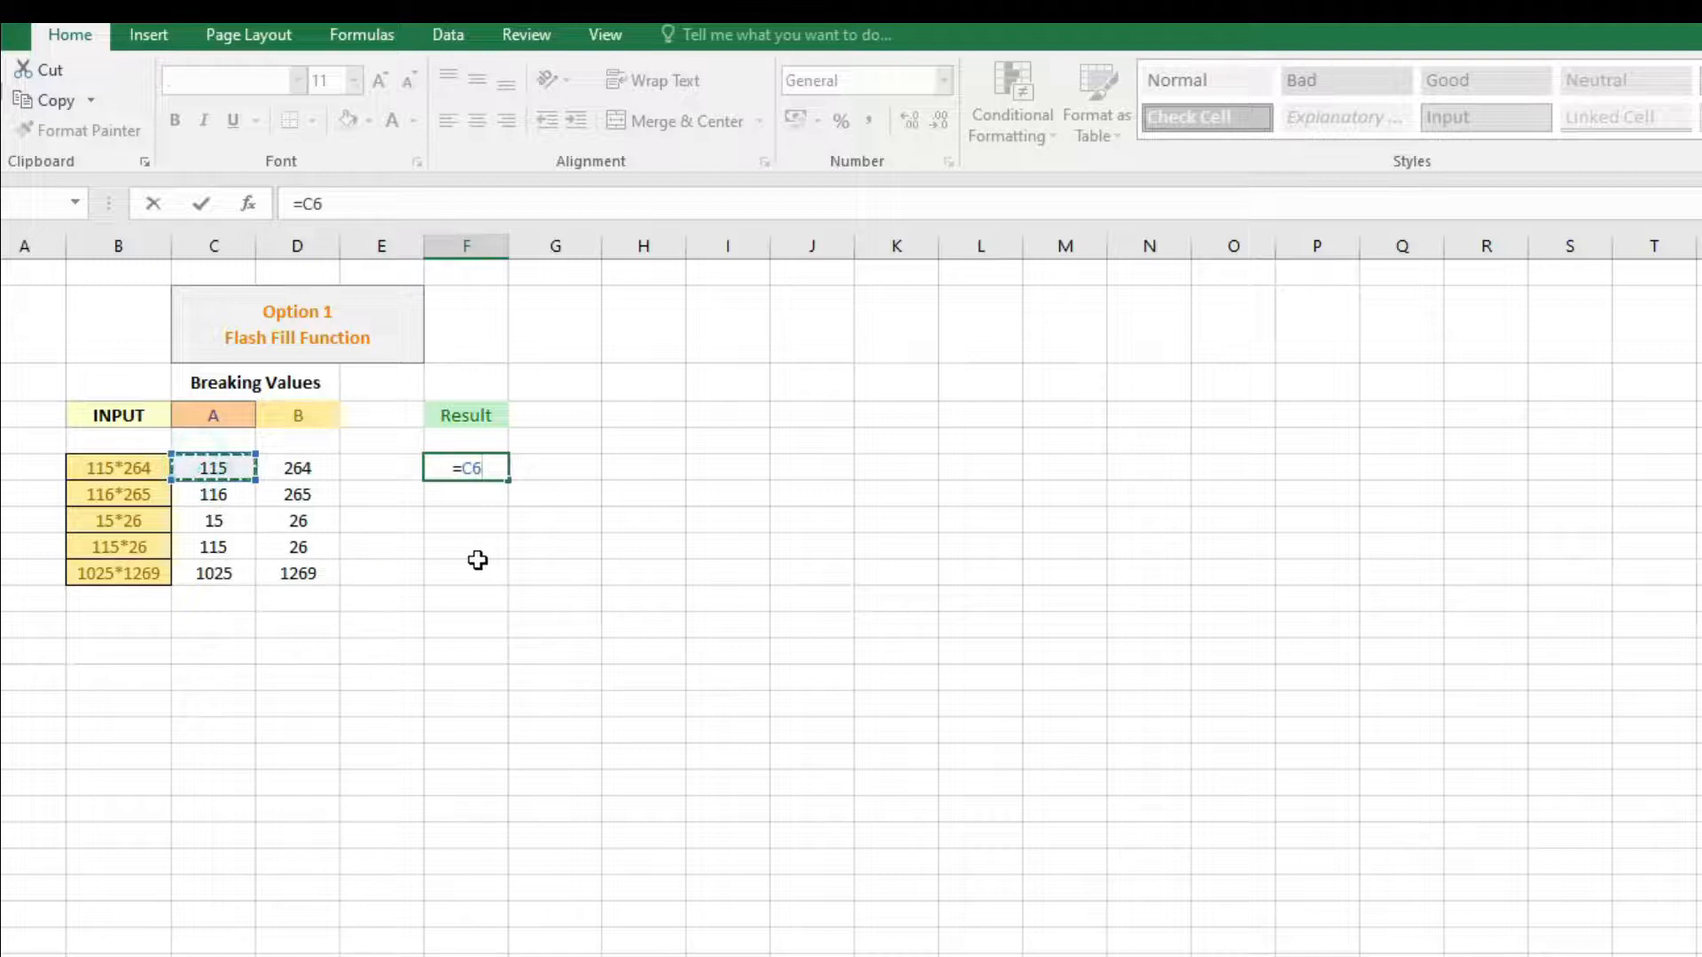
type("*")
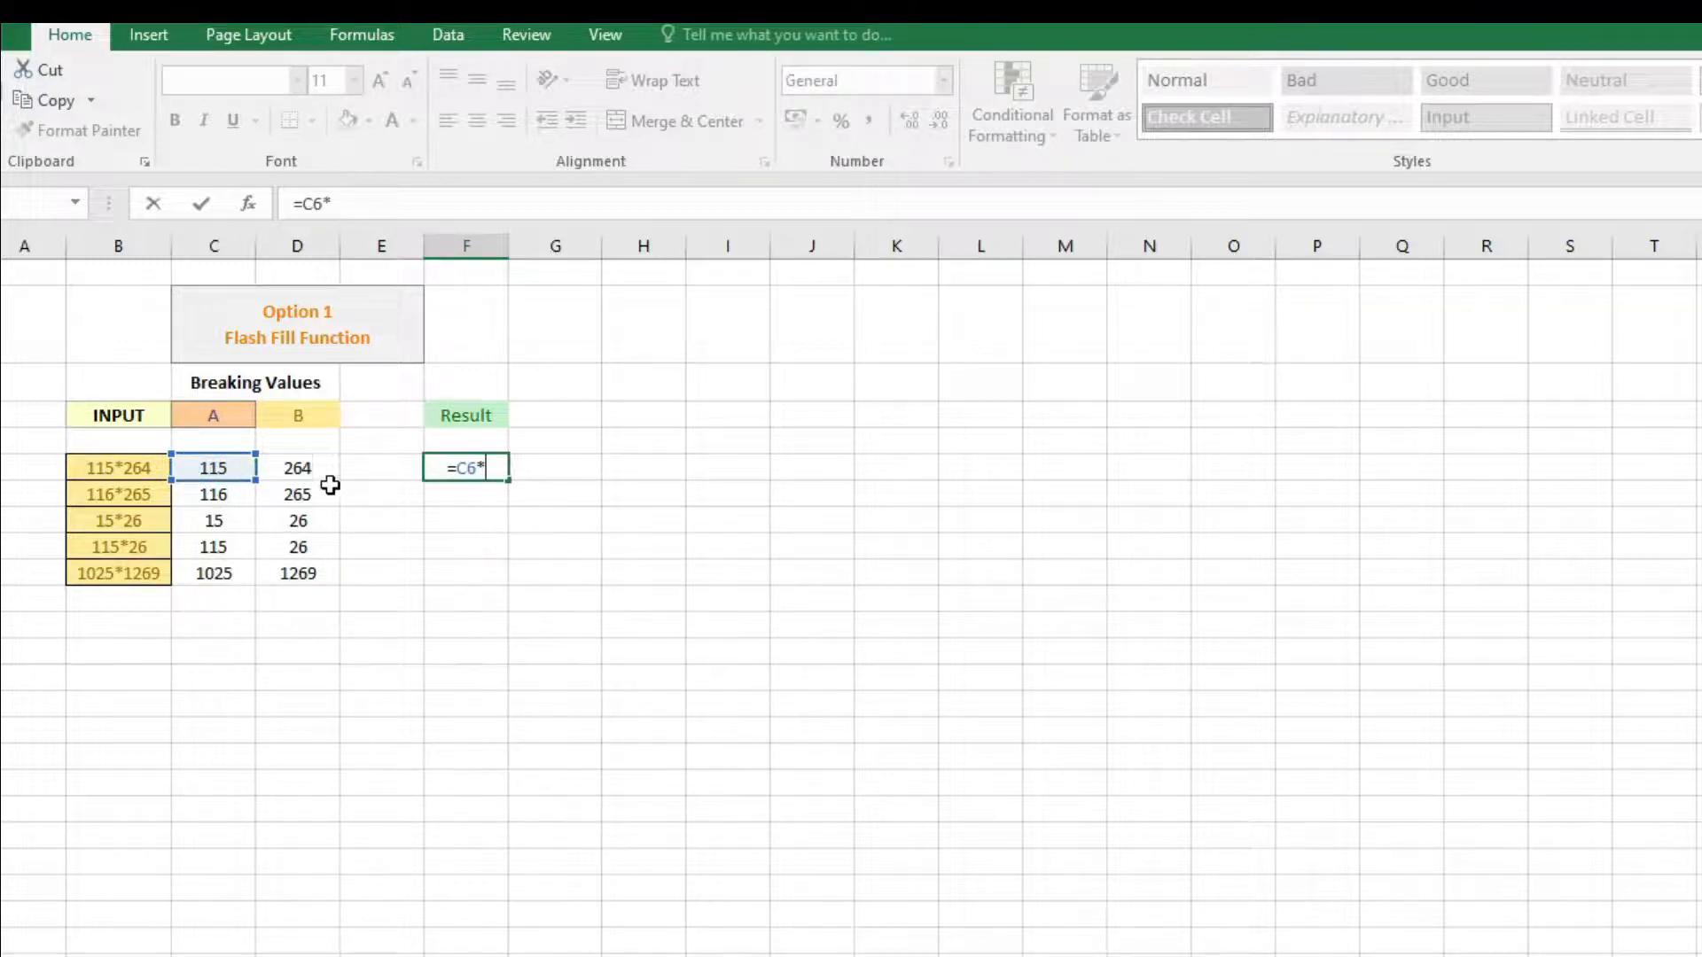
left_click(297, 467)
key("Return")
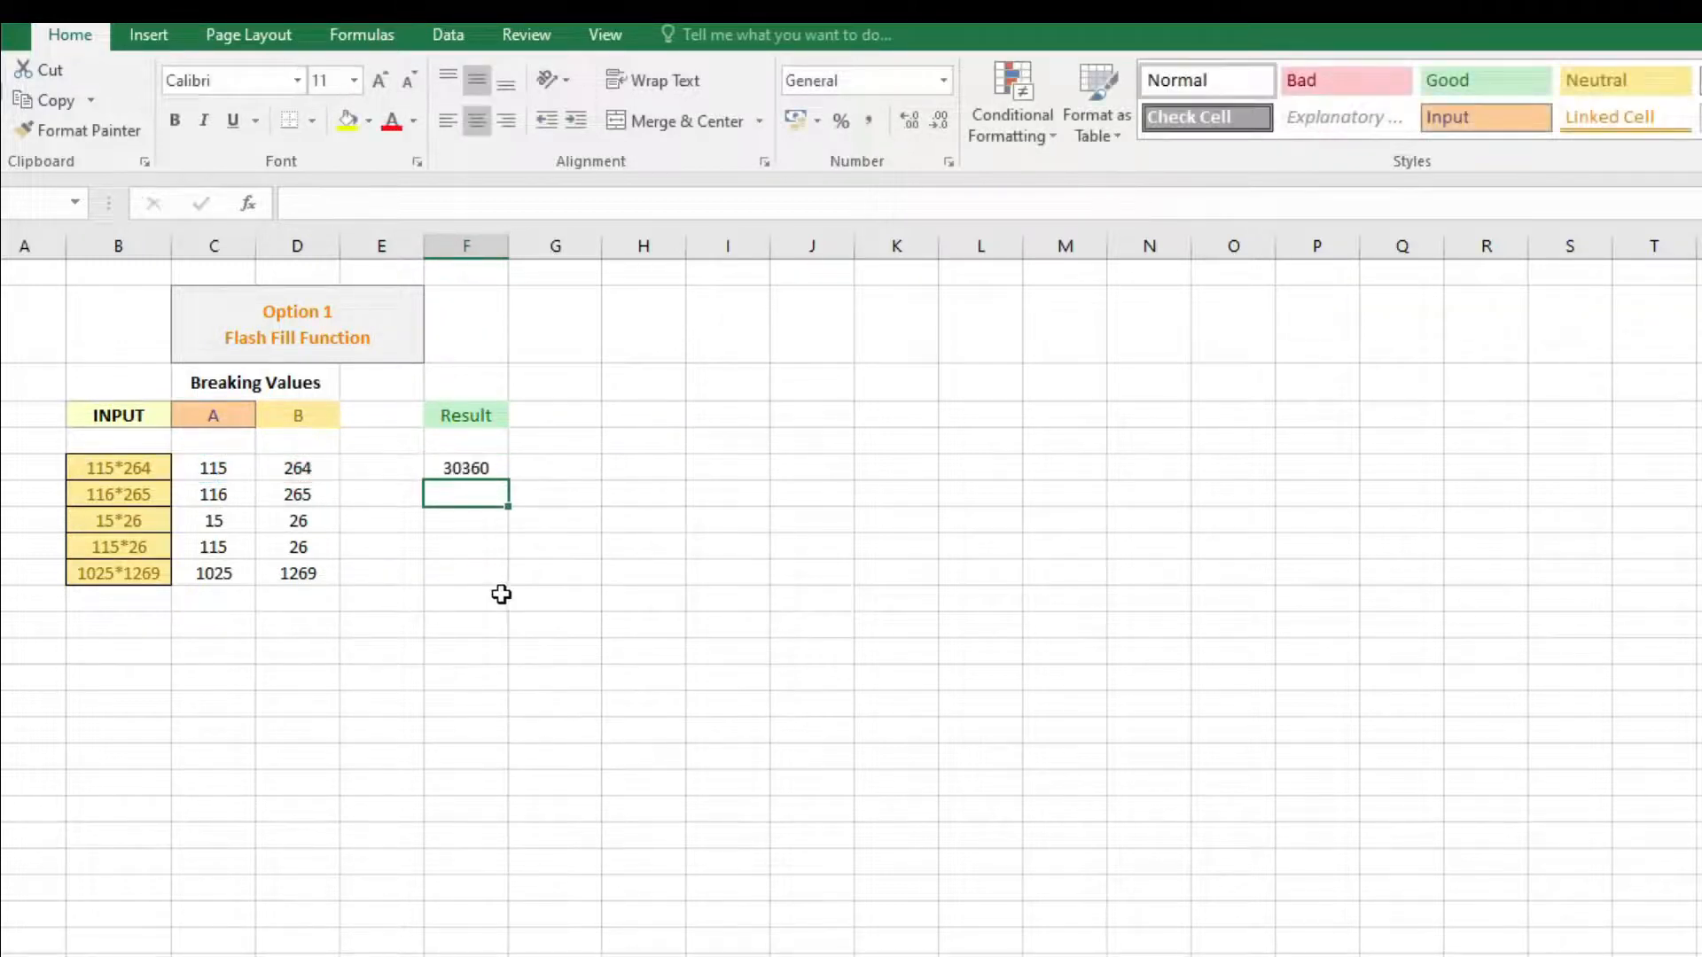
left_click(451, 470)
left_click_drag(508, 480, 513, 595)
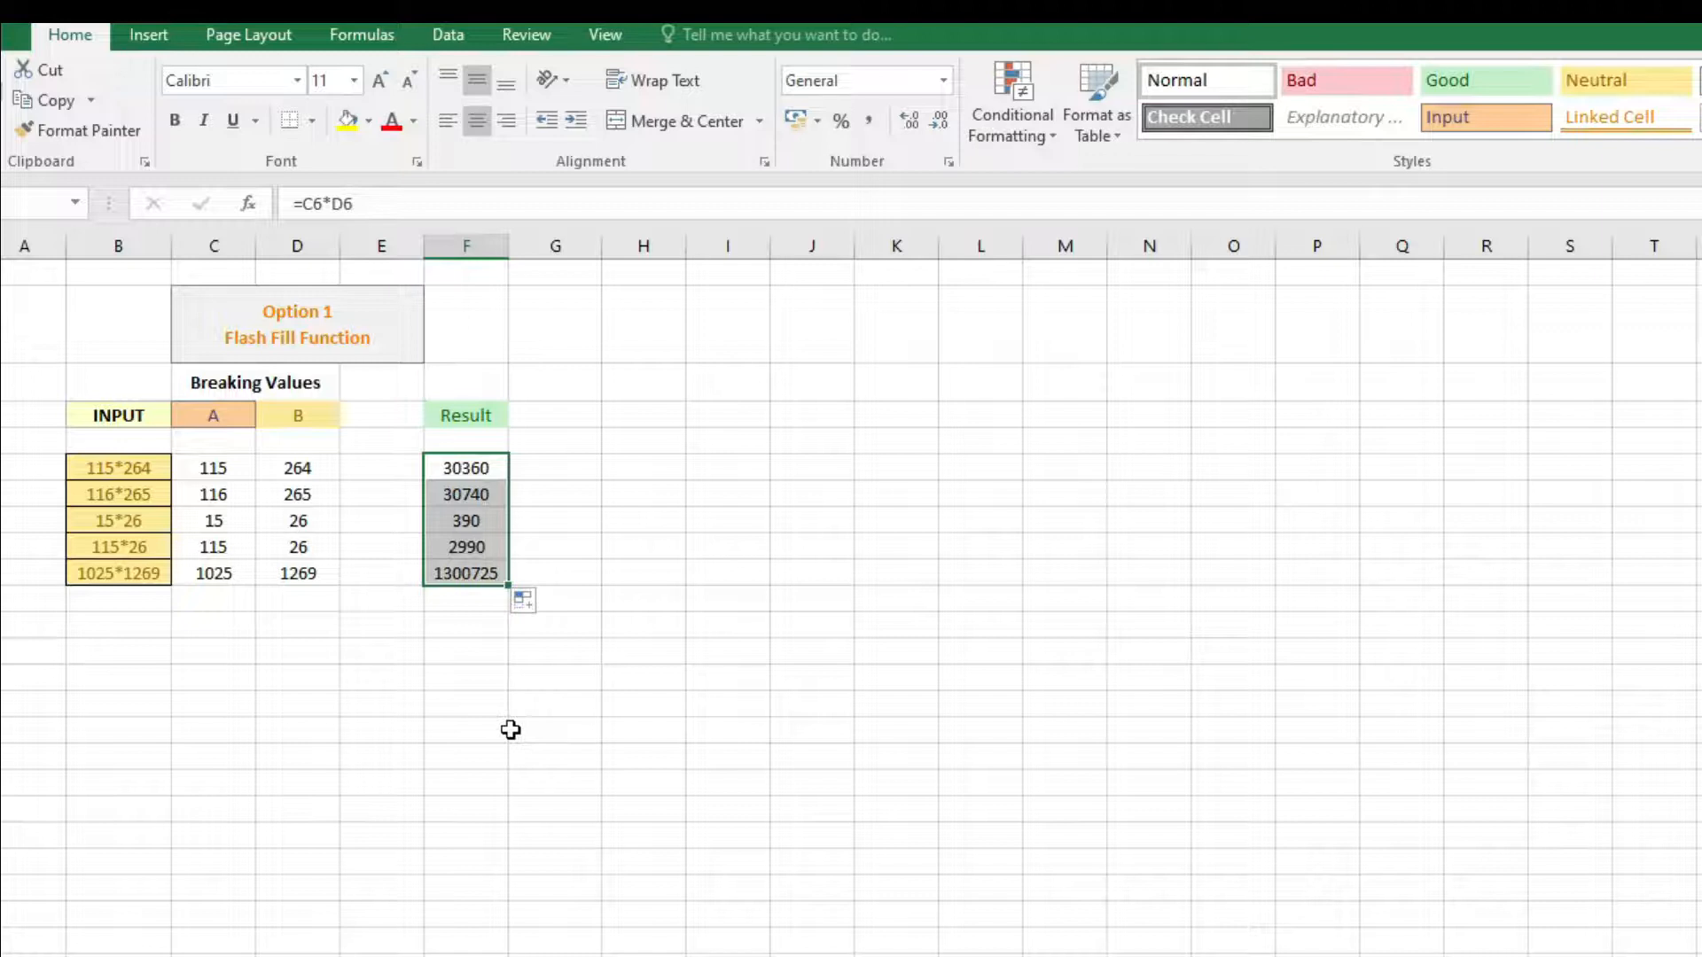
- Add a note below the table reading "Use", "Ctrl + E" and "For Flash Fill" in adjacent cells of columns C to E
left_click(262, 650)
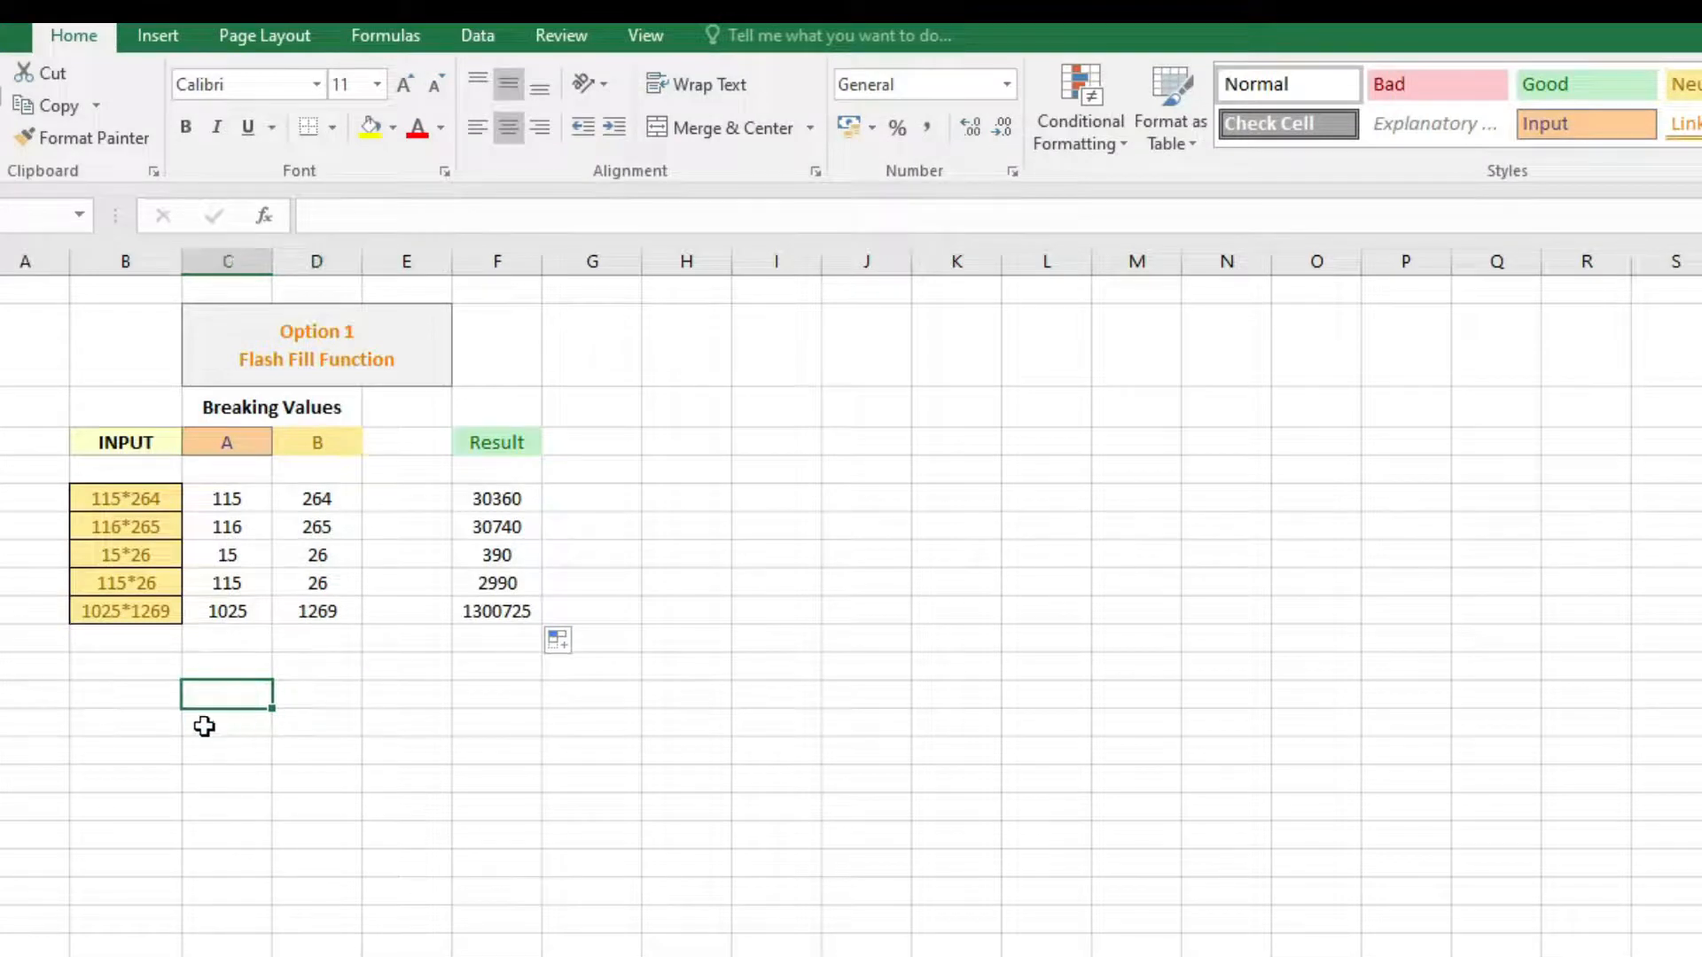
double_click(230, 728)
type("Use")
left_click(330, 718)
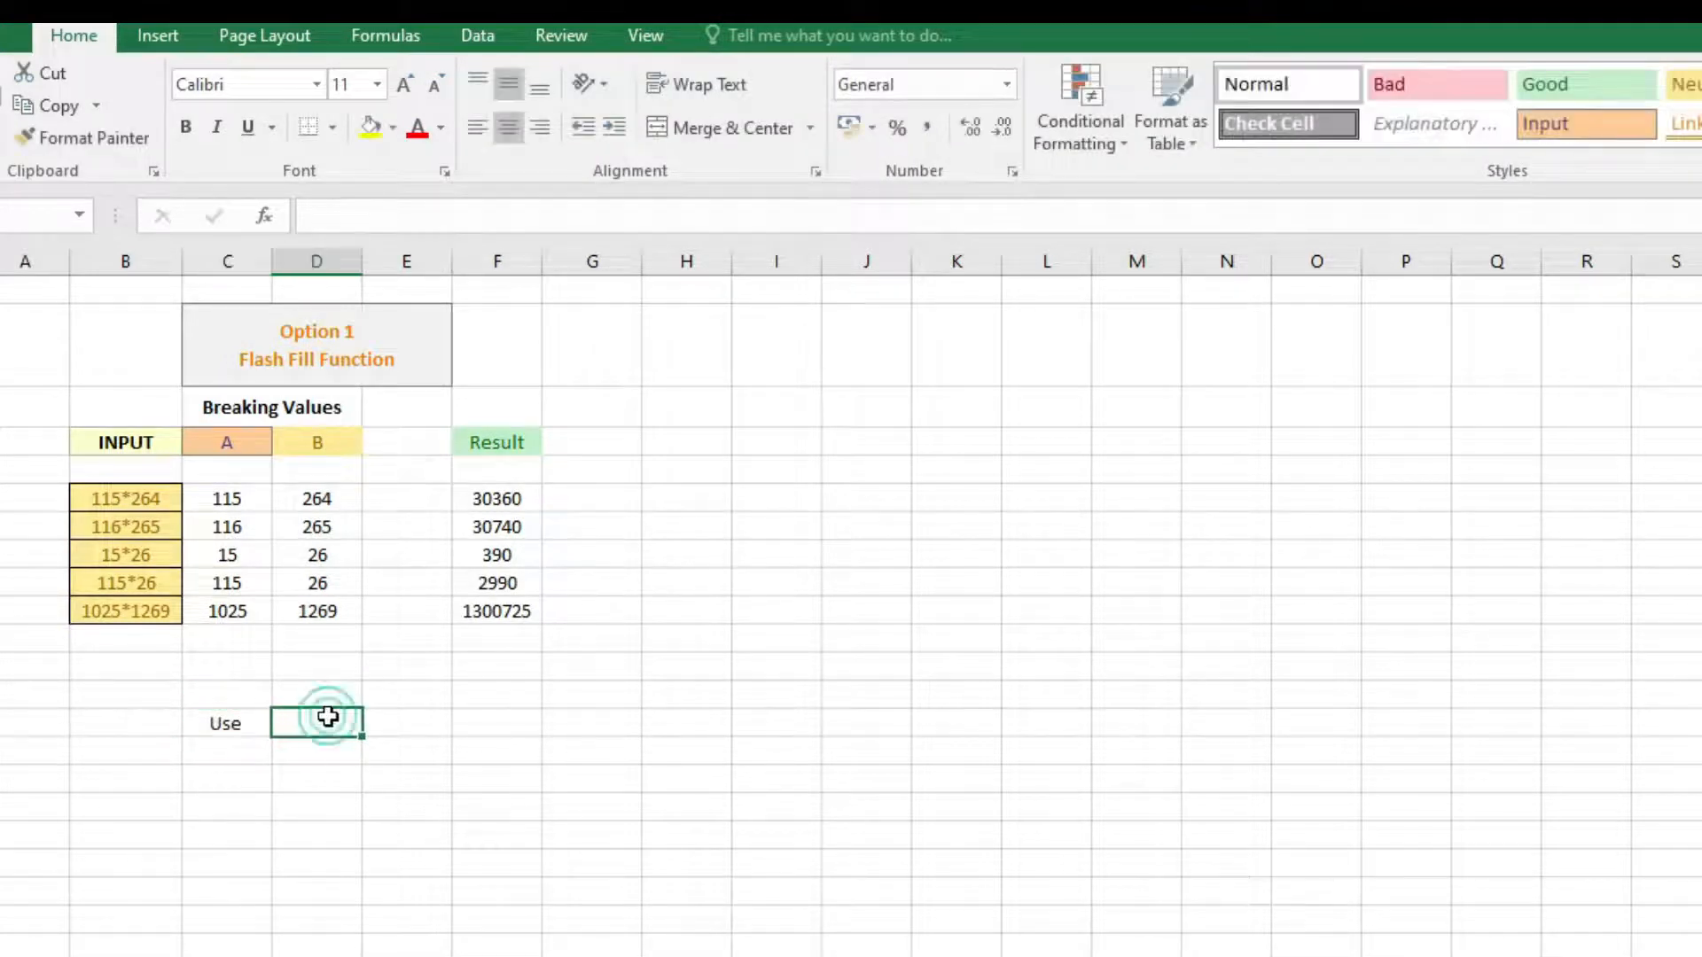
type("C")
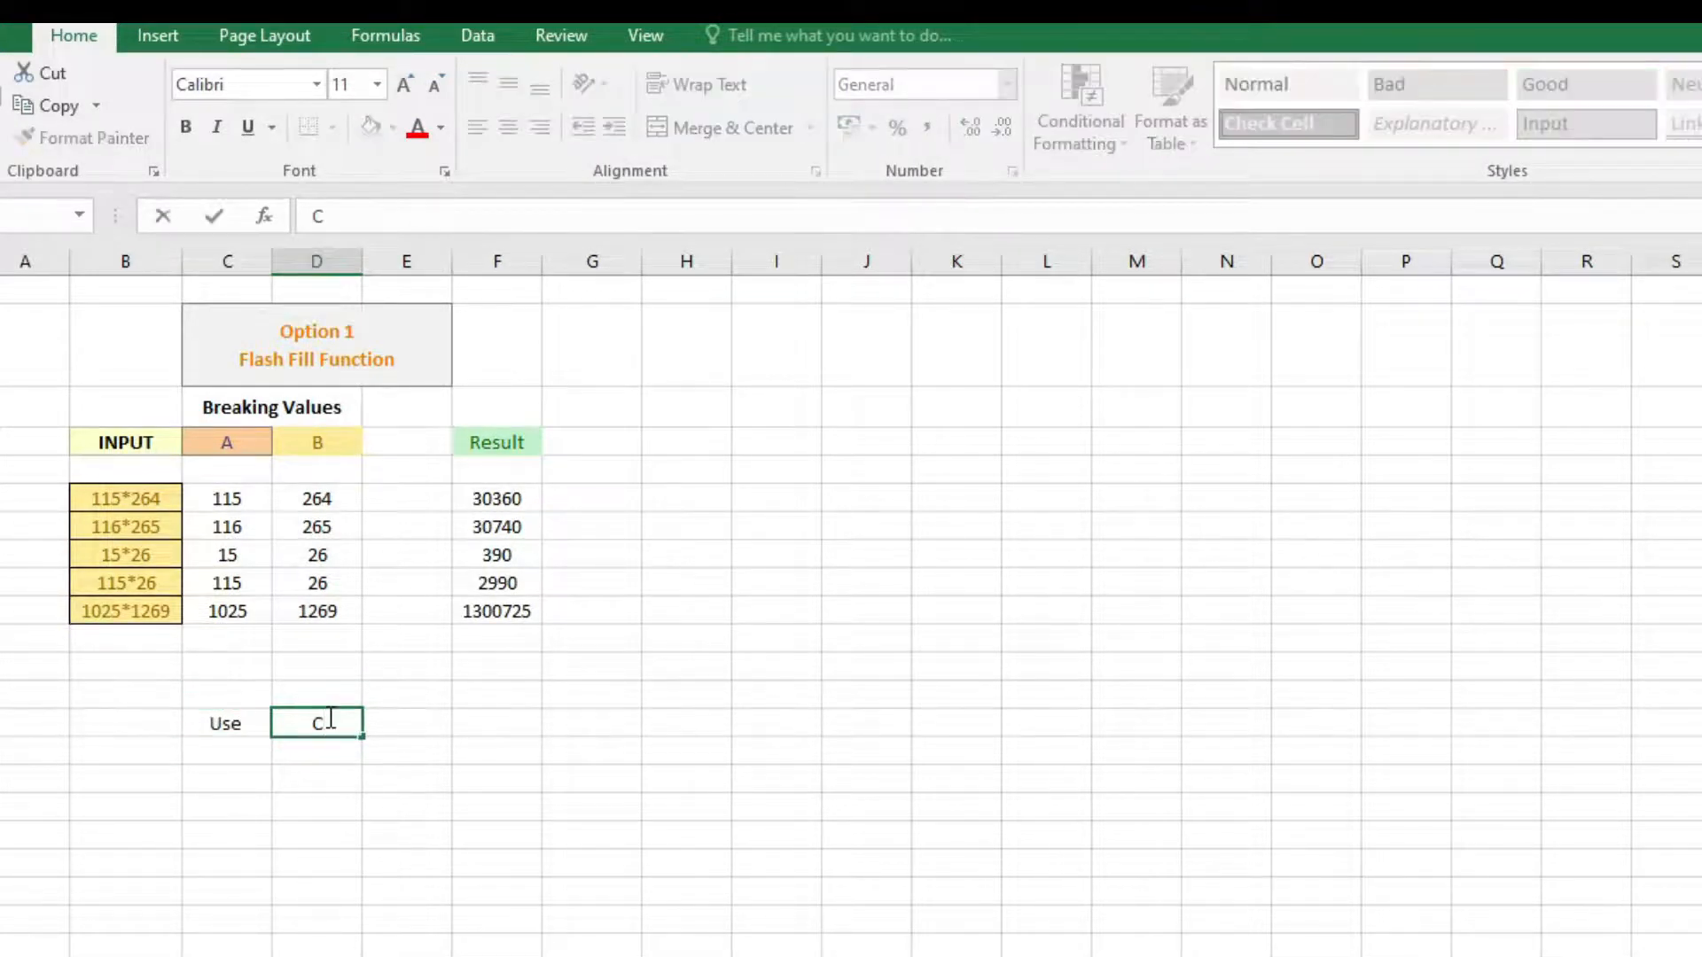
type("ont + E")
left_click_drag(323, 724, 417, 727)
type("Ctrl + E")
left_click(417, 727)
type("For Flash Fill")
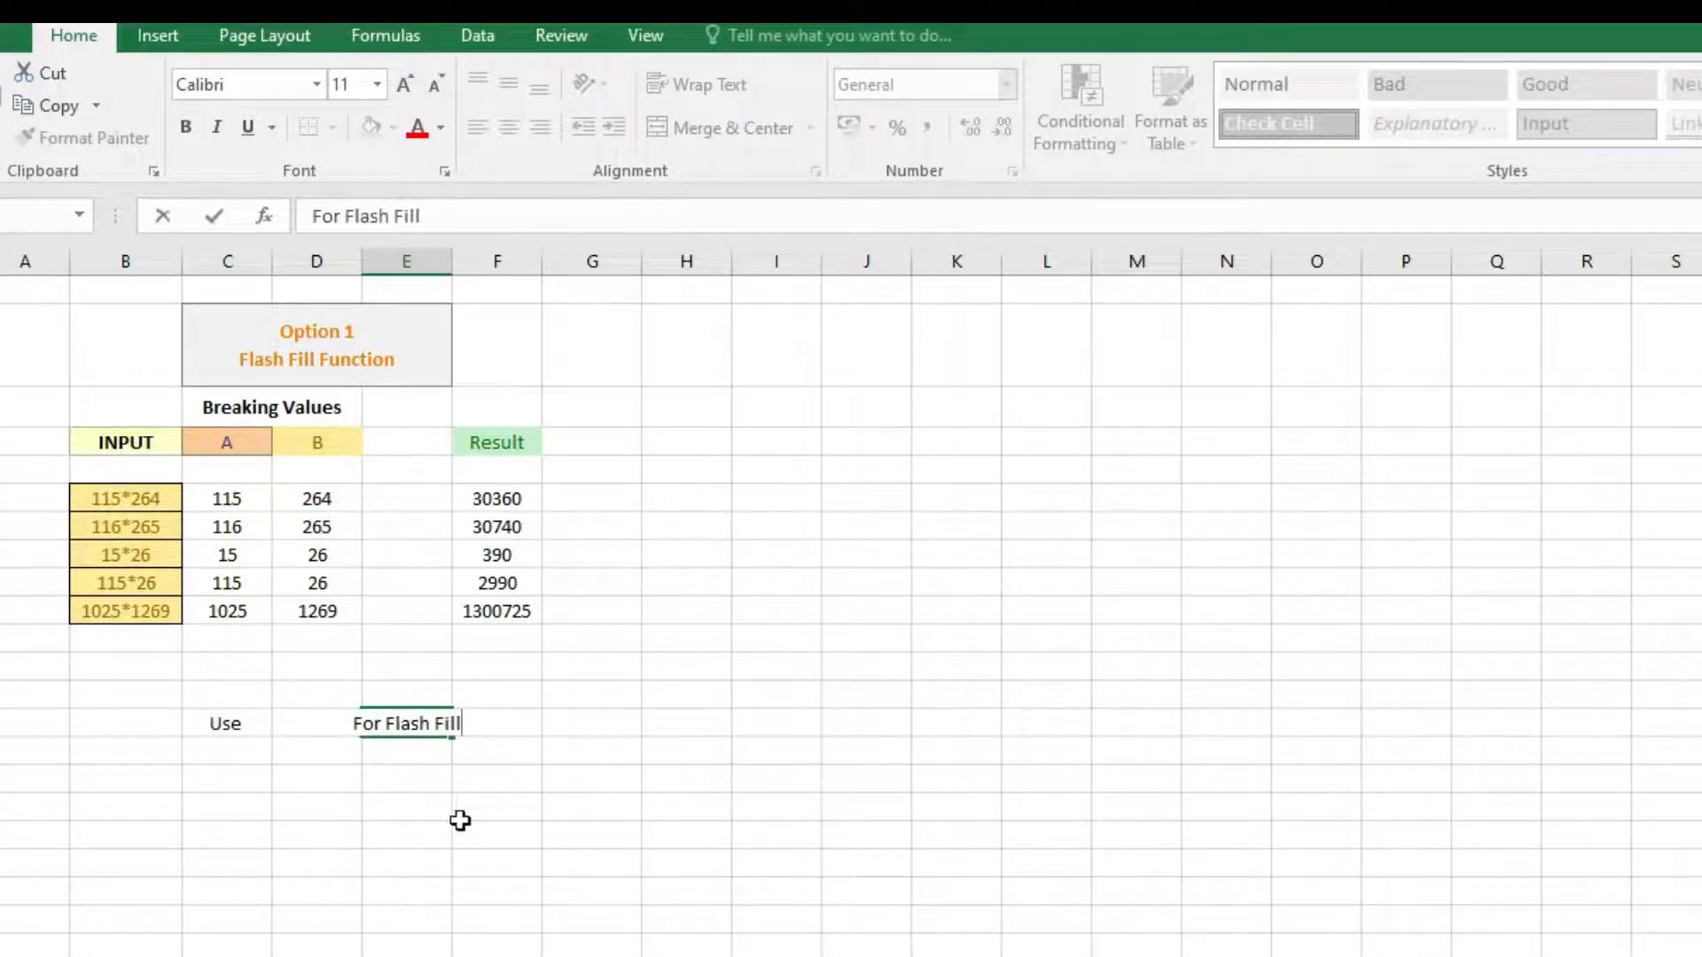
key("Return")
- AutoFit the width of column E to the "For Flash Fill" note
left_click(395, 721)
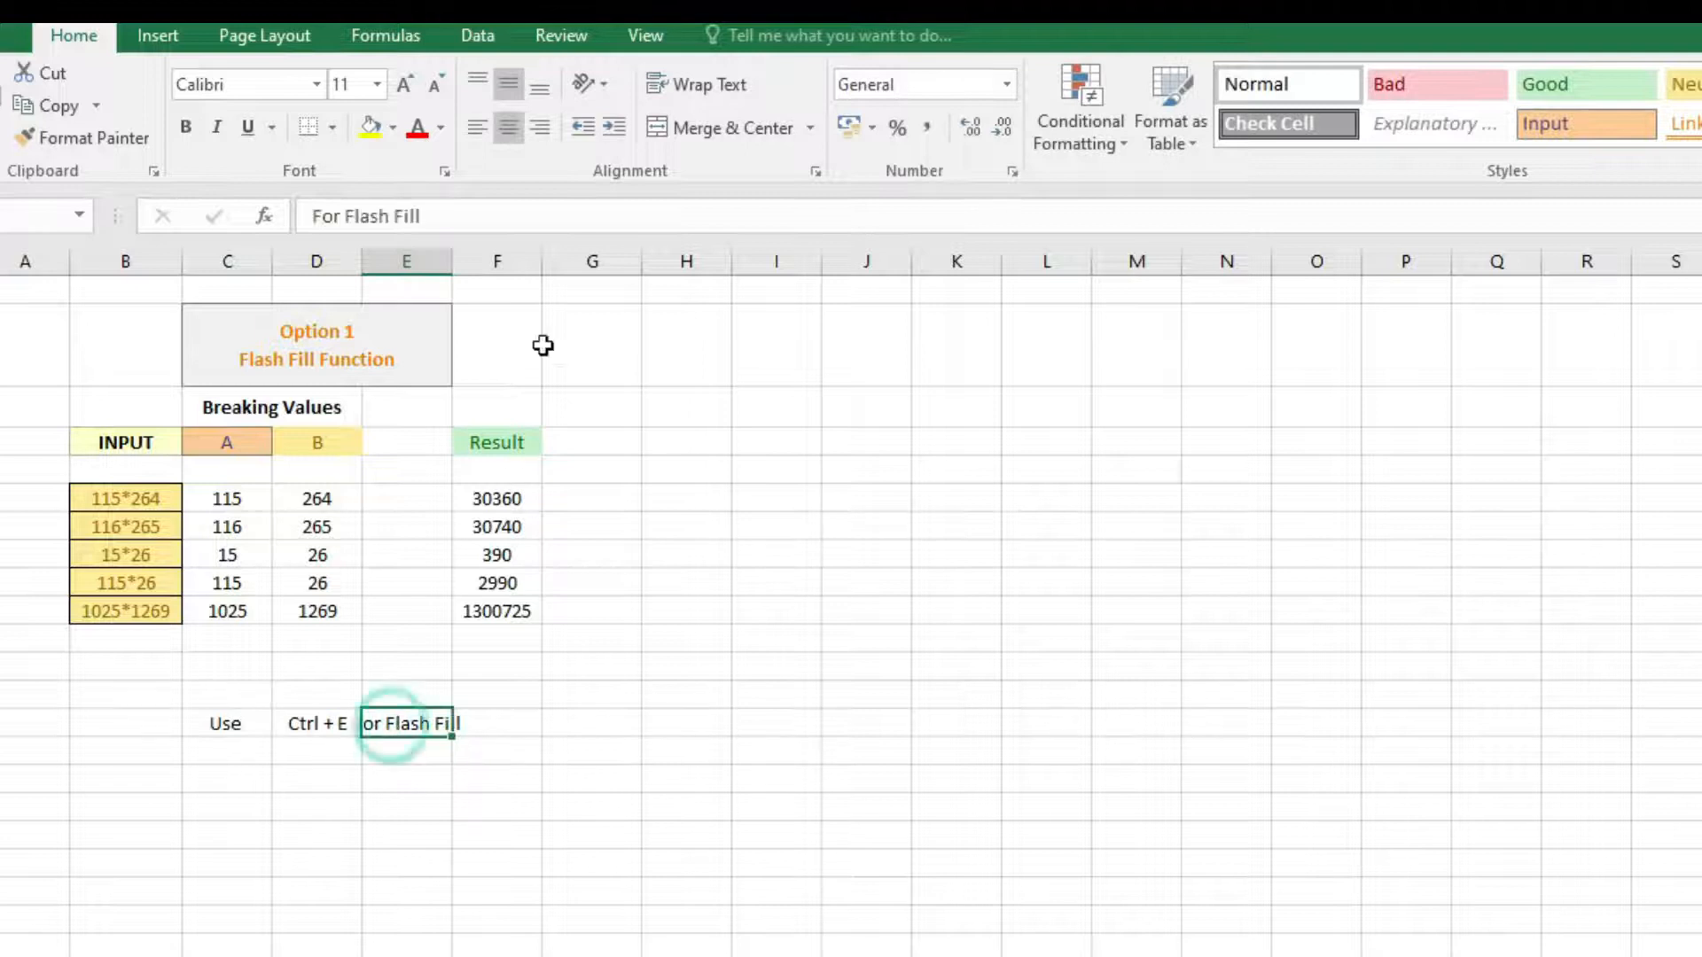
double_click(451, 247)
left_click(802, 665)
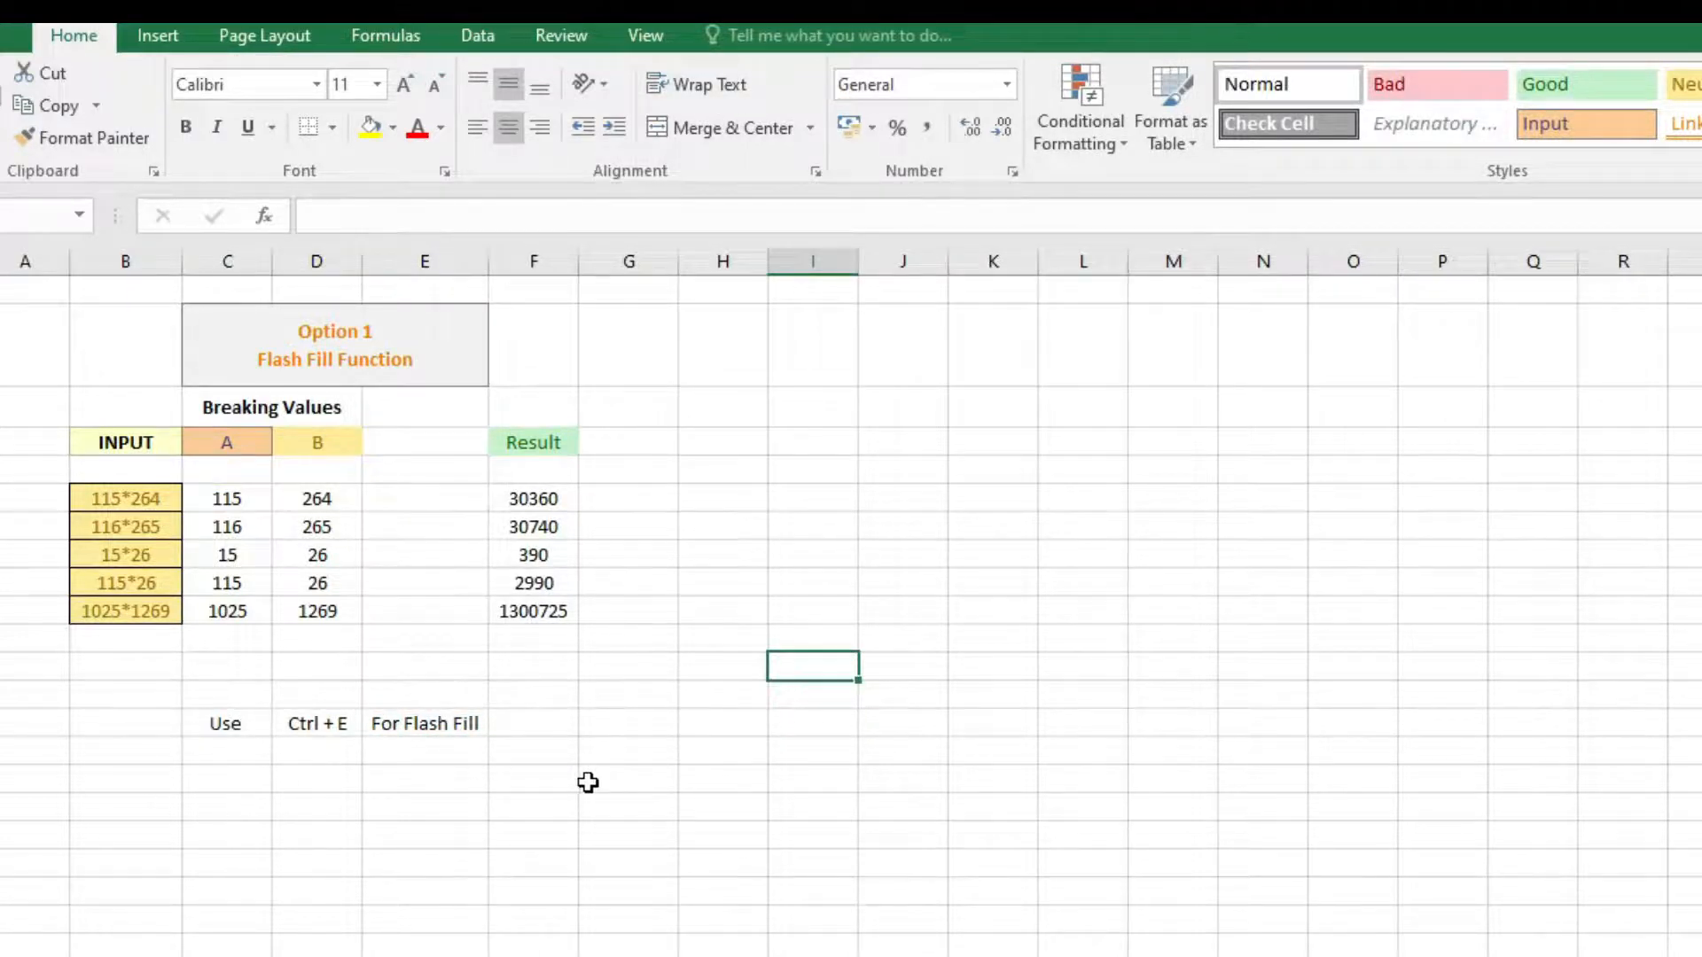
- Switch to Notepad and add the line "2. Text Extraction Function" below "lets Go for Option 1"
key("alt+Tab")
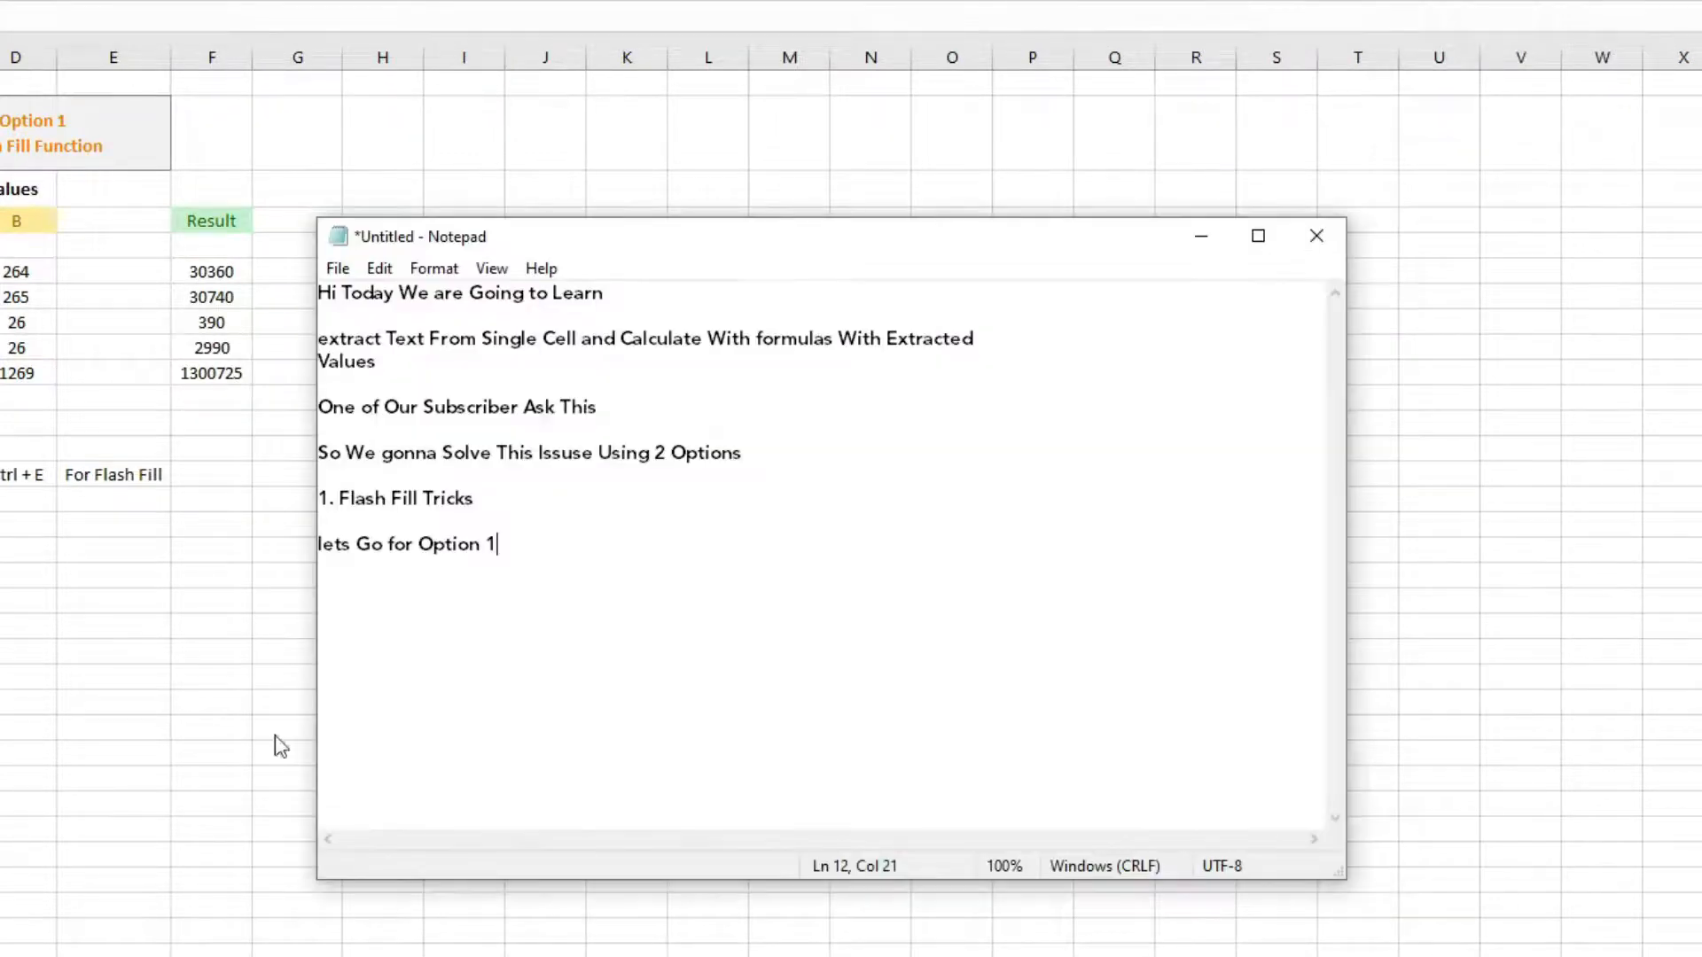
key("Return")
key("Return")
type("2. Text Extraction")
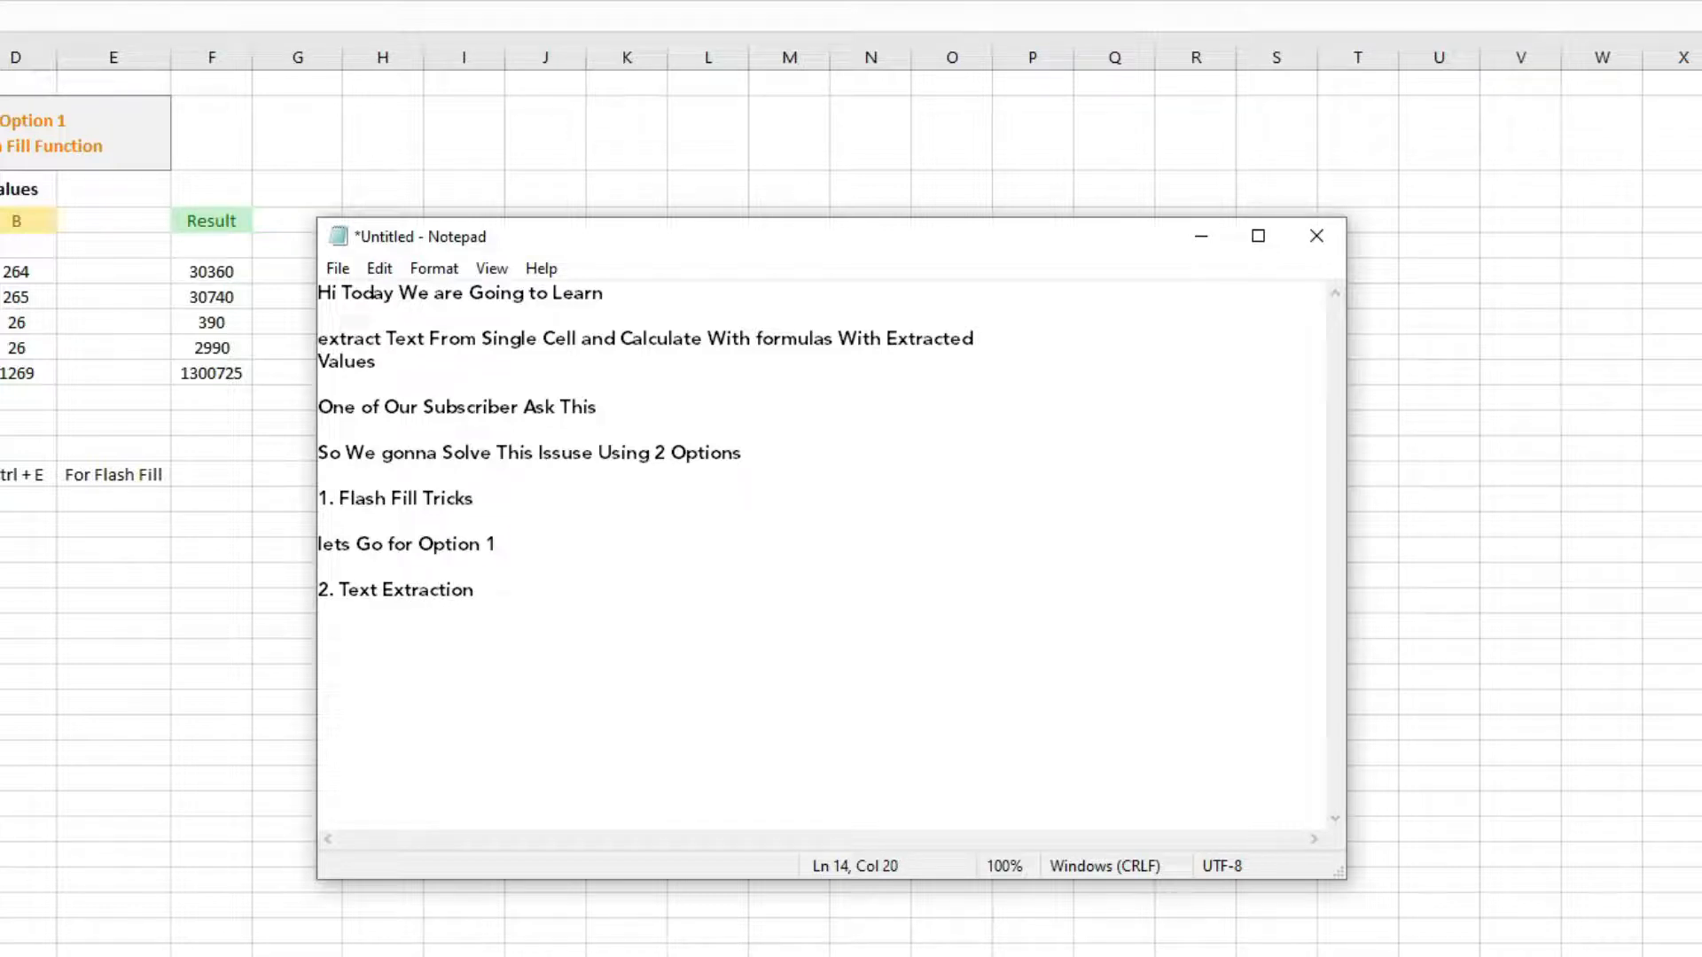
type(" Function")
key("Return")
- Write the line "we gonna get Same Output Using Text Extraction Function" below the second option, correcting the typing errors
type("we gonna")
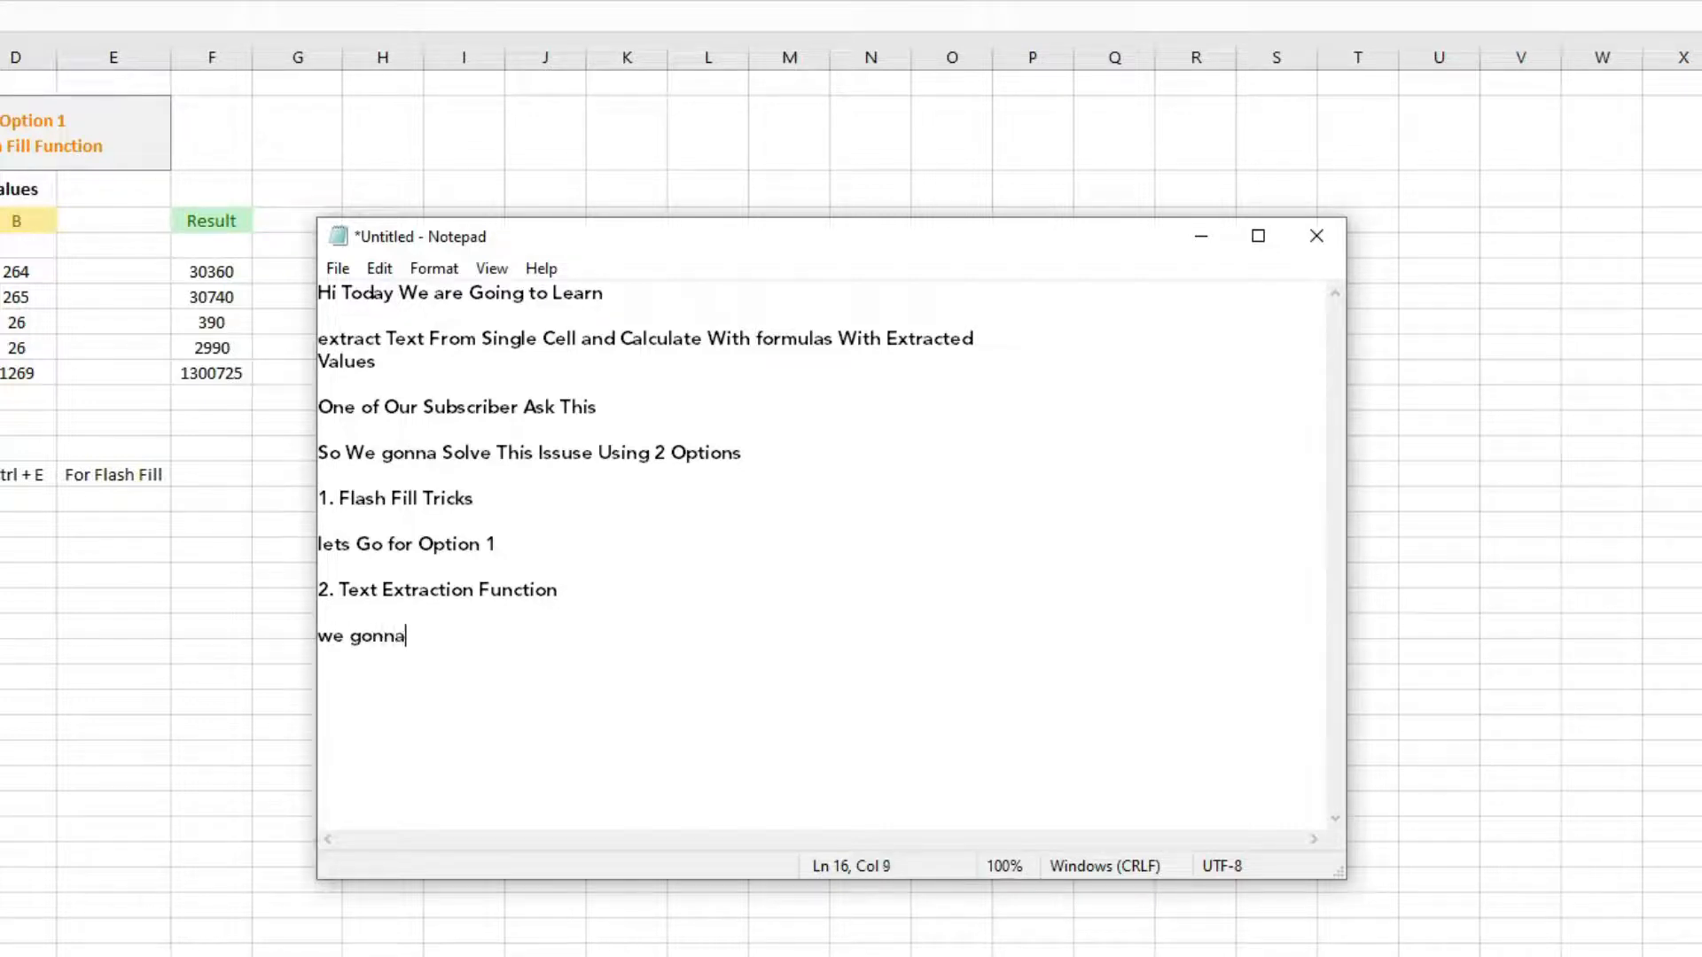
type(" get Same Out ")
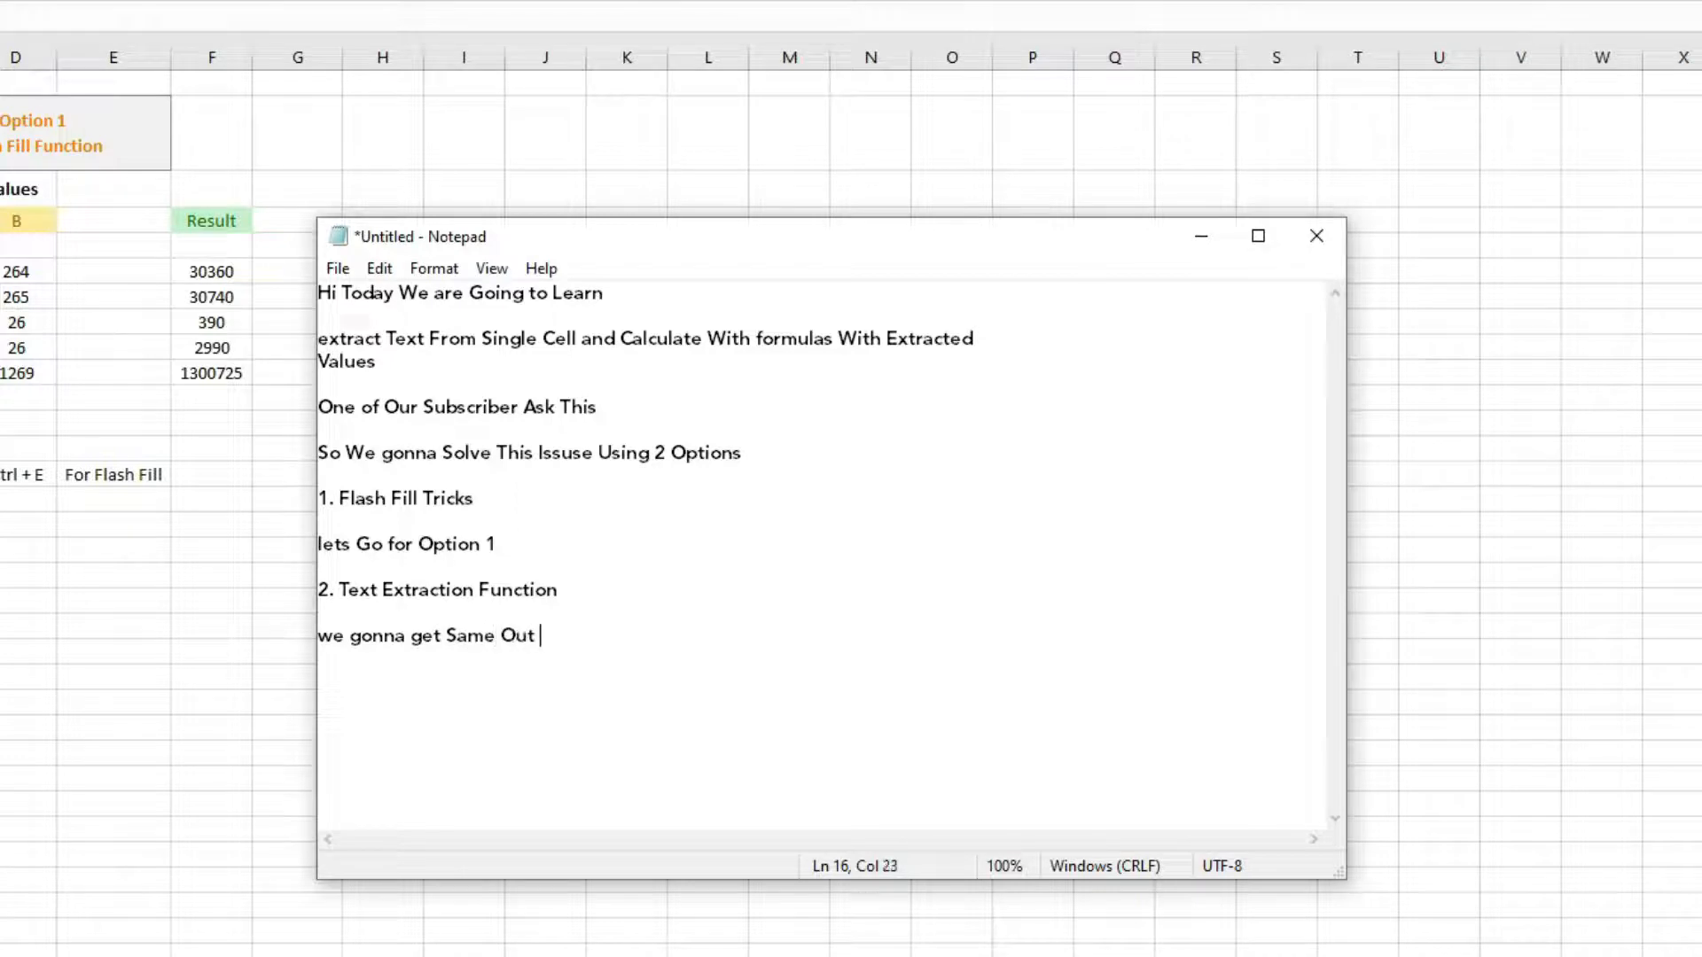
type("put")
left_click(542, 636)
key("BackSpace")
left_click(596, 638)
type("Using Text Exra")
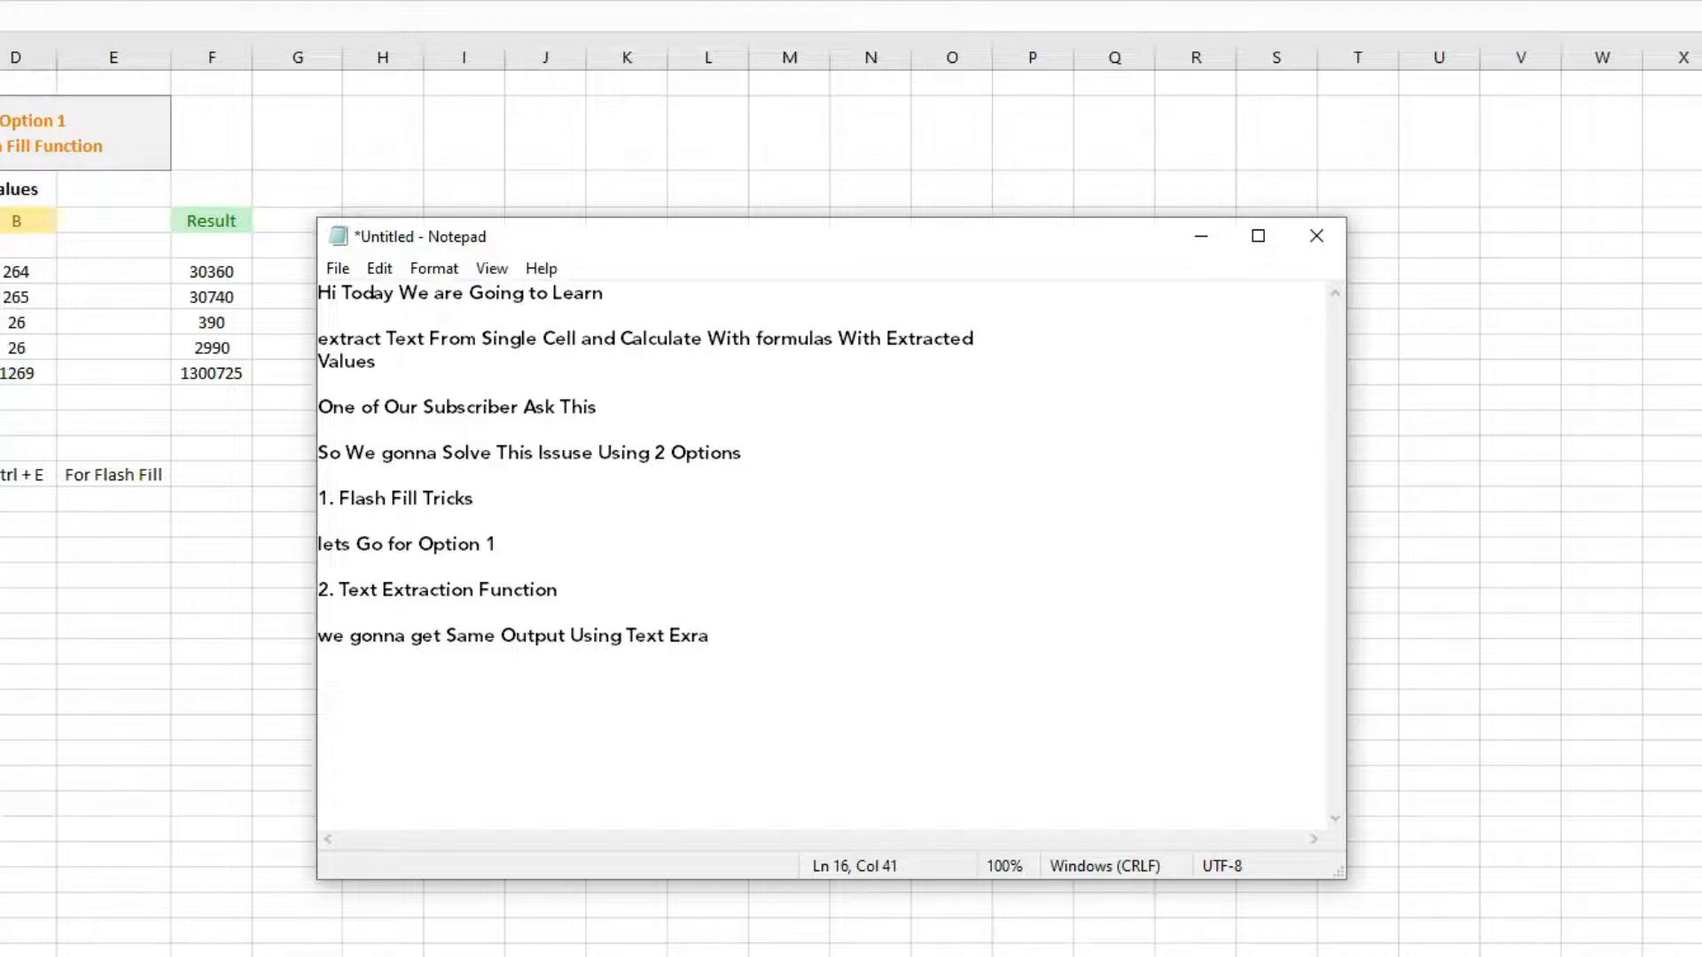
key("BackSpace")
key("BackSpace")
type("tra")
type("cta")
key("BackSpace")
type("u")
key("BackSpace")
type("ion Function")
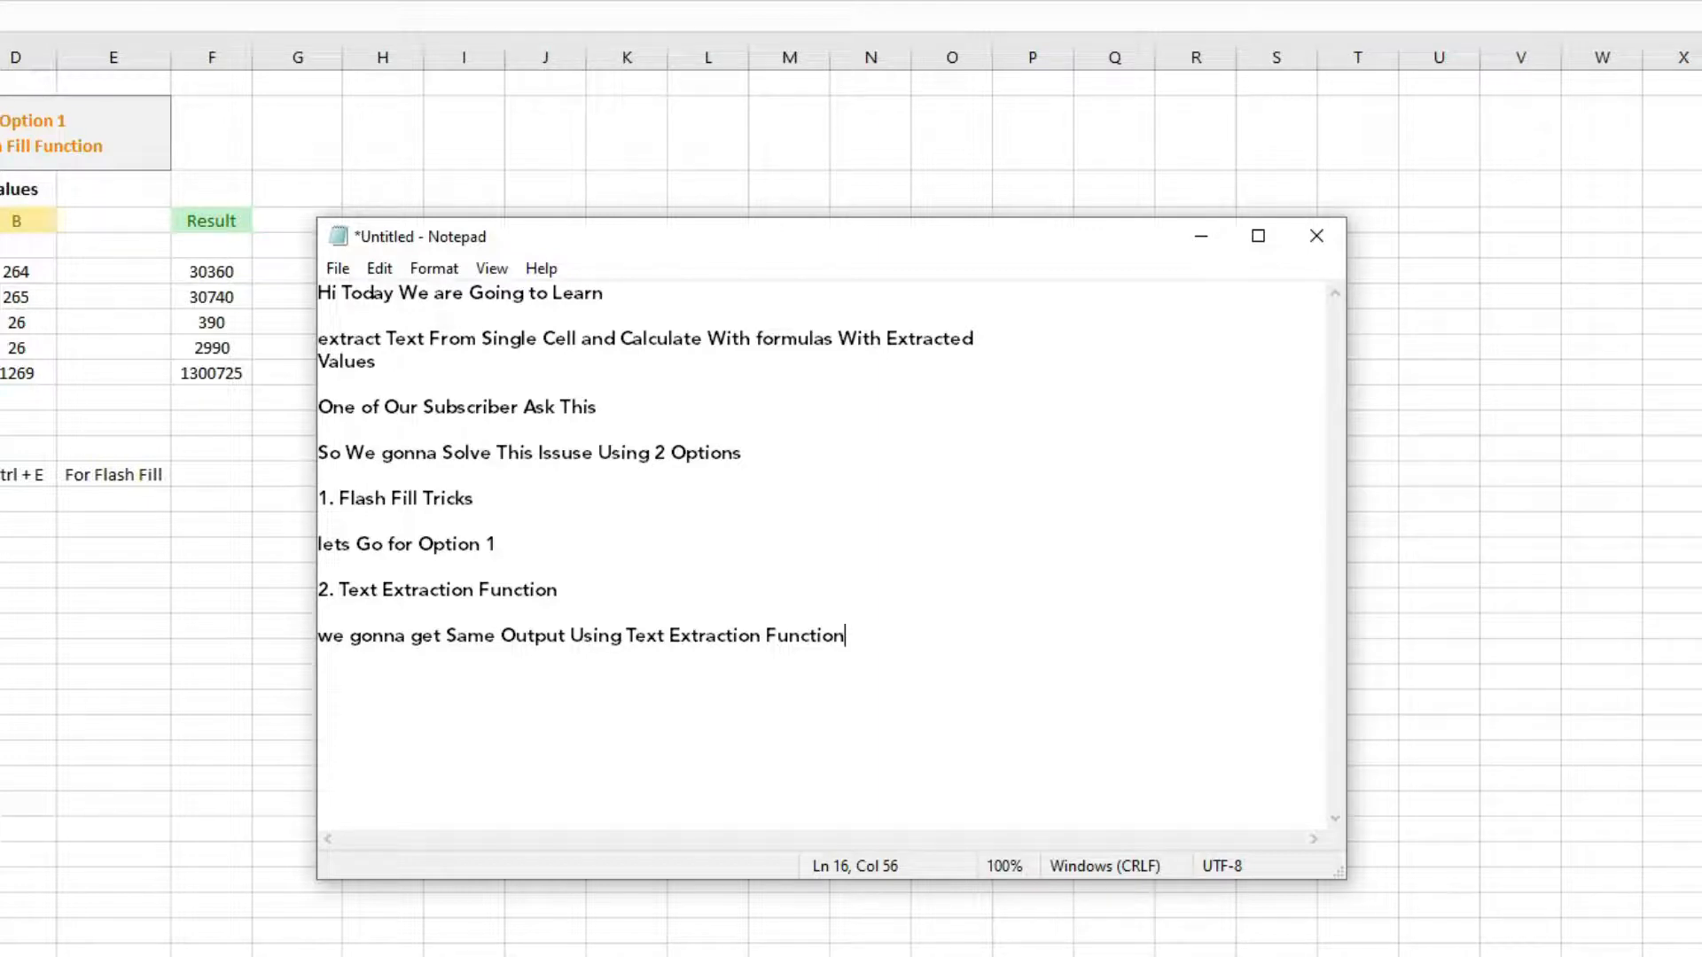
- Add the closing line "Lets go for Option 2" to the notes
key("Return")
key("Return")
type("Lets go for Option ")
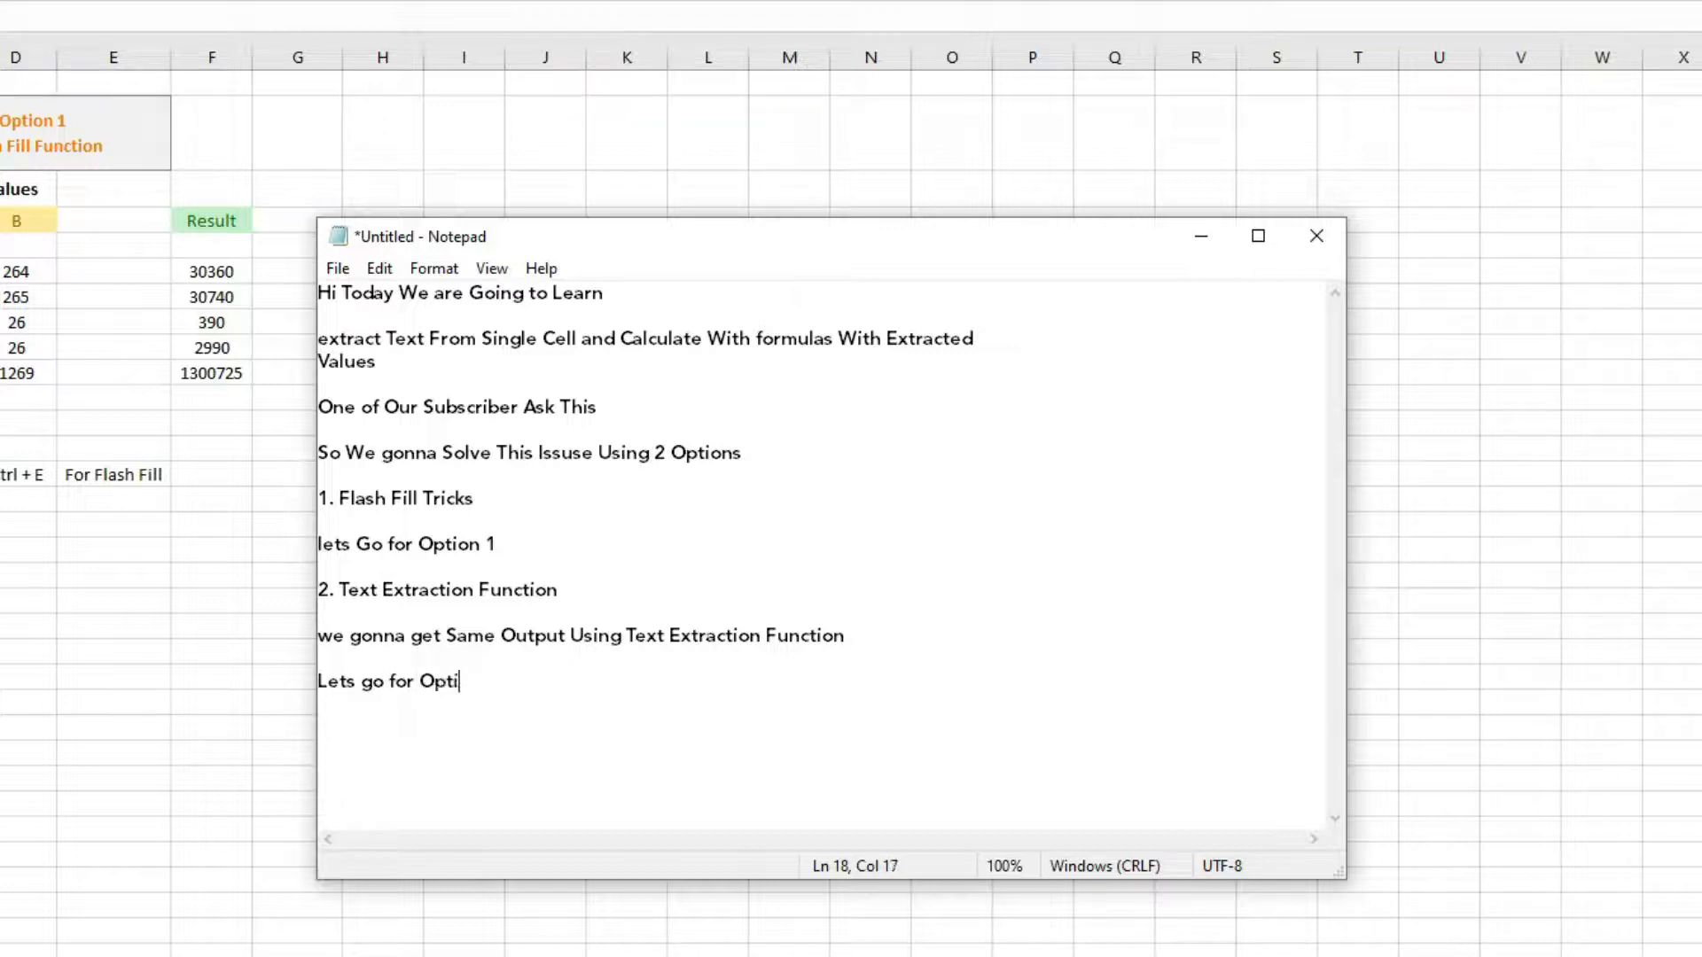
type("2")
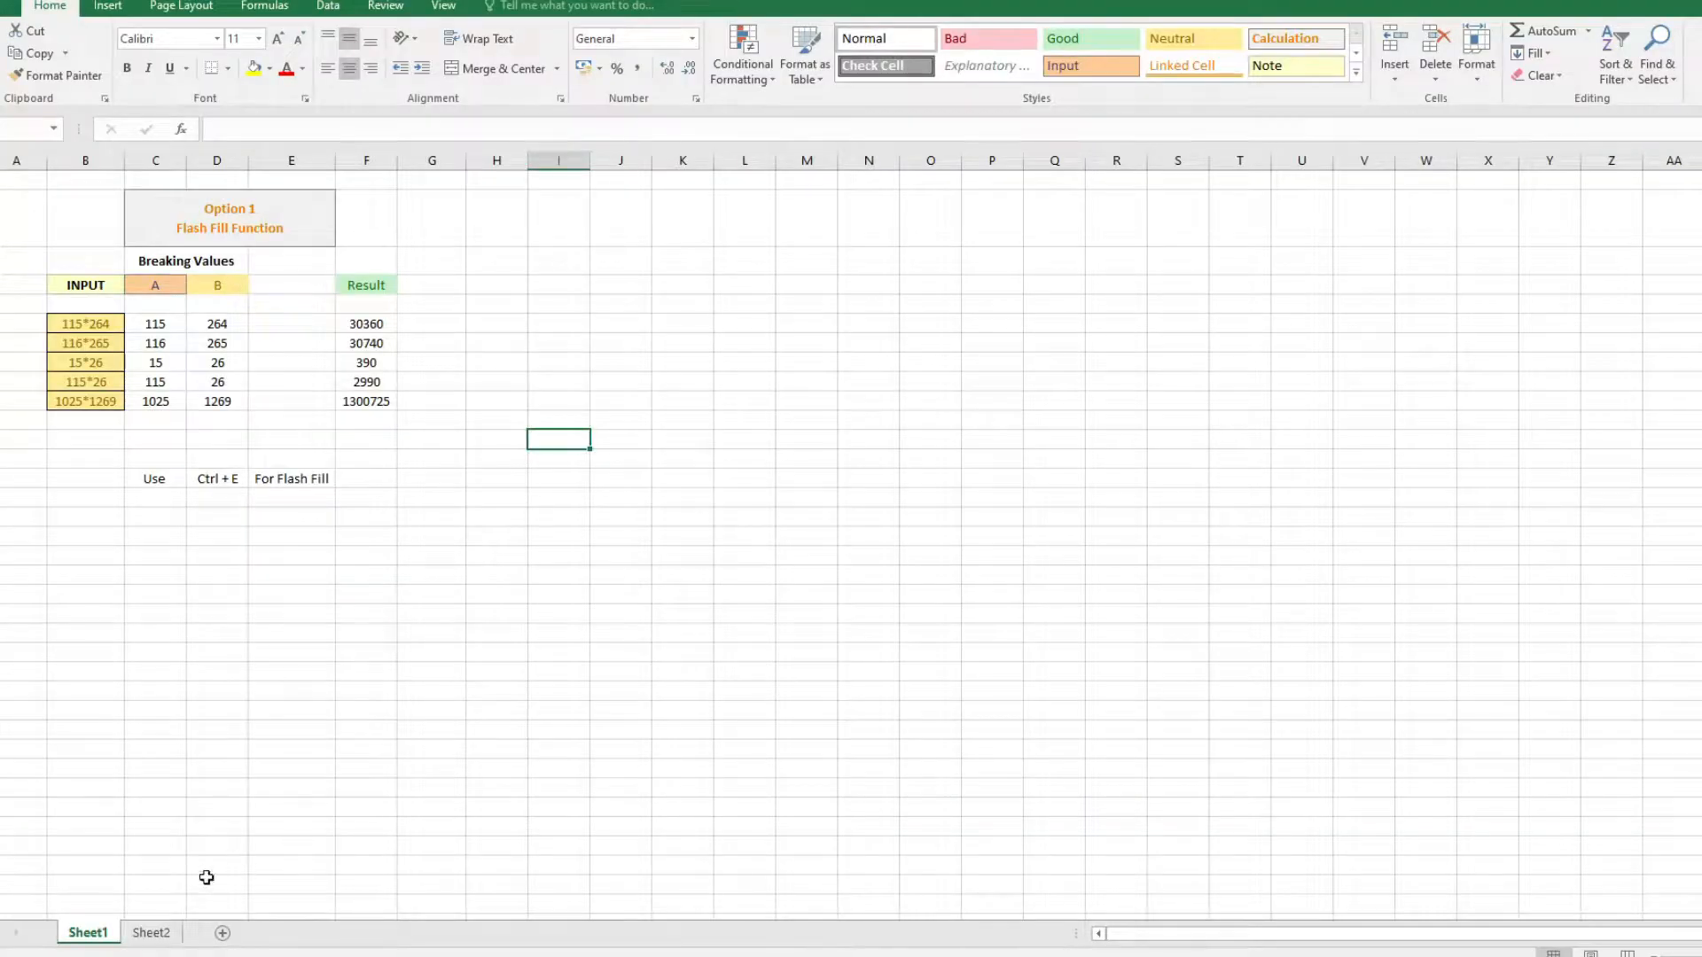
- Show Sheet2 of the Excel workbook, then bring Notepad beside its formula and add the line "Use this Formula"
left_click(164, 932)
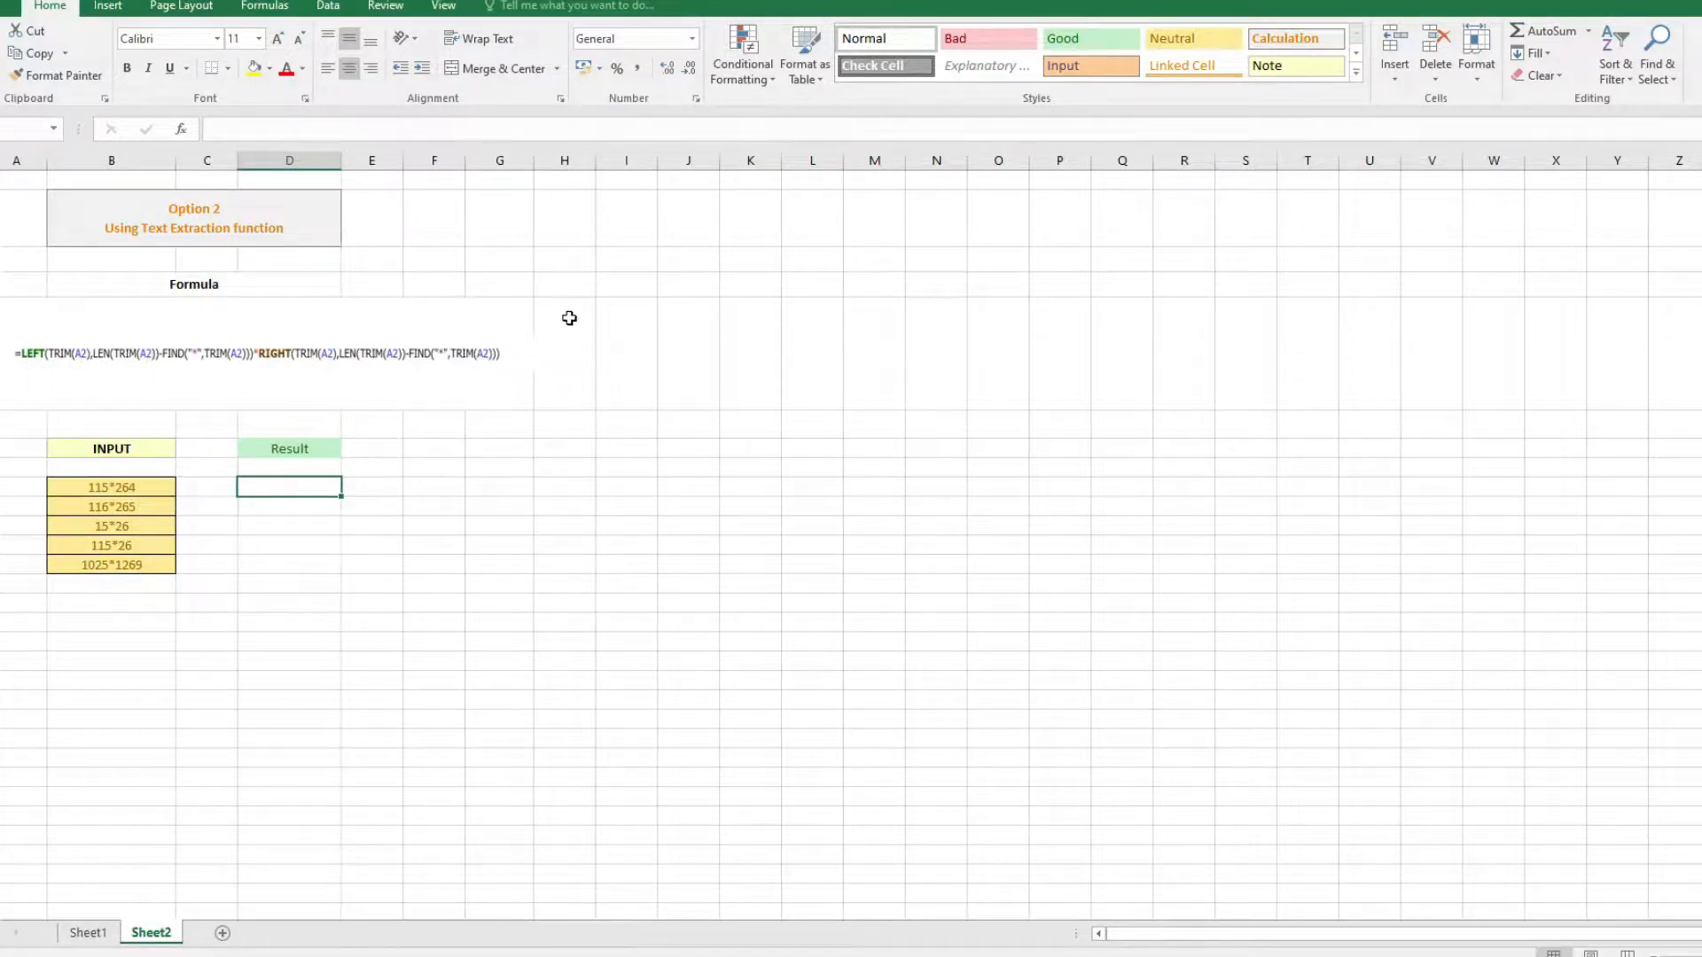
key("alt+Tab")
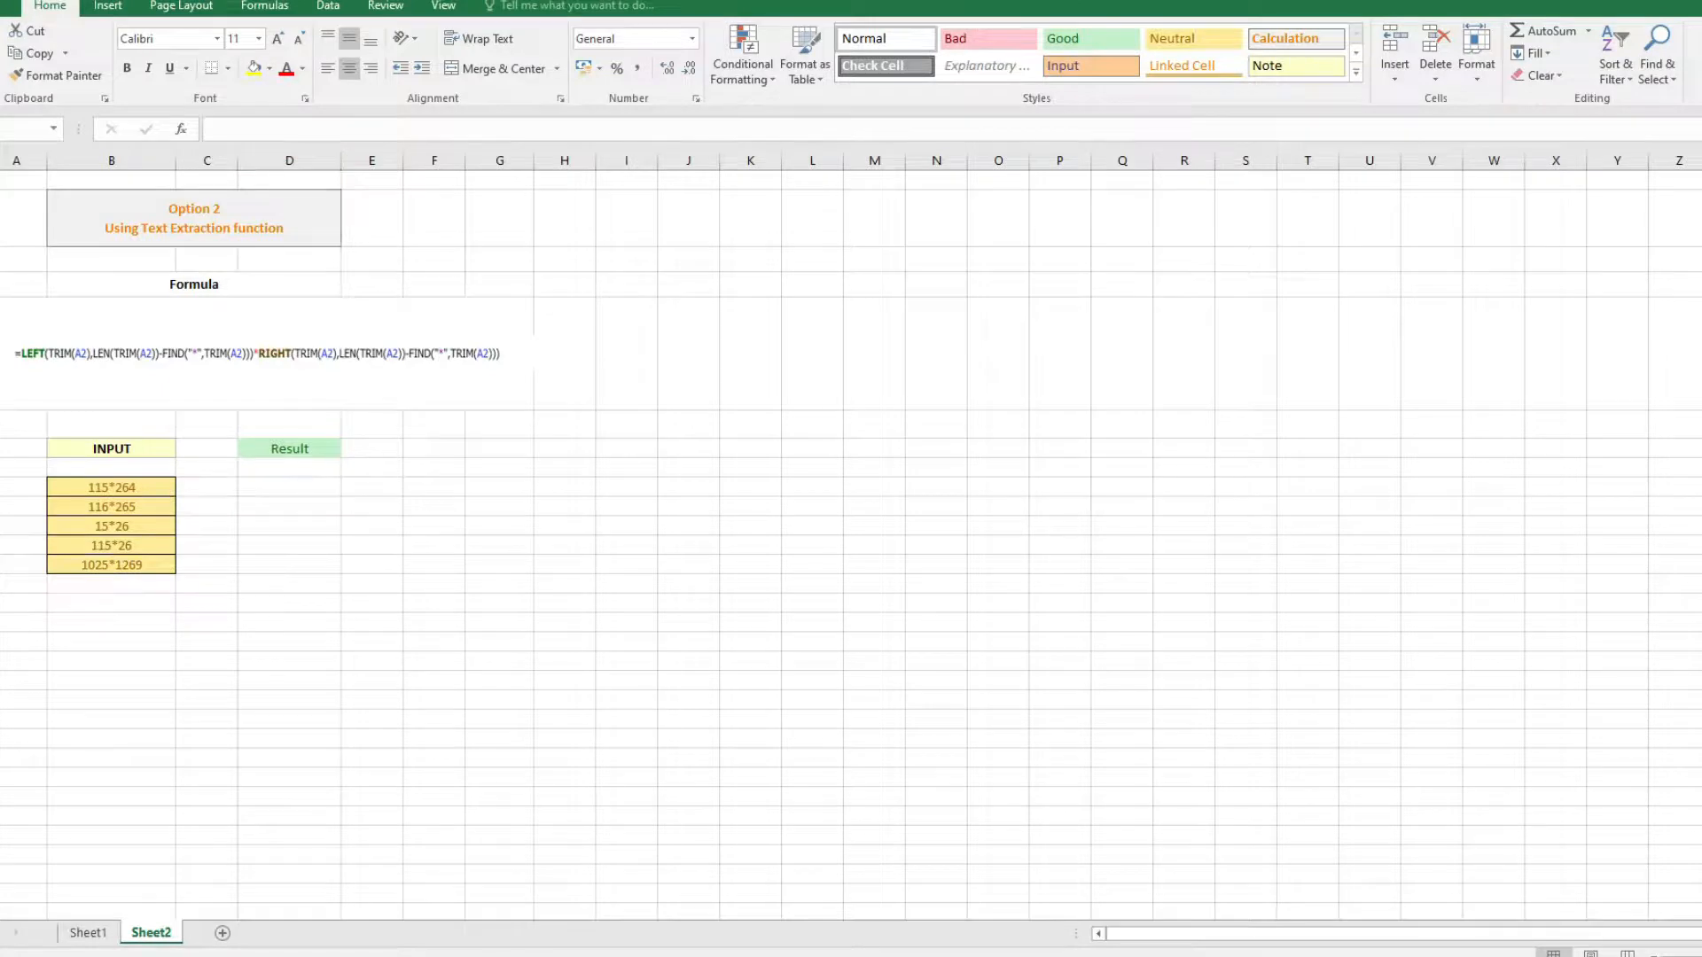
left_click_drag(602, 292, 734, 229)
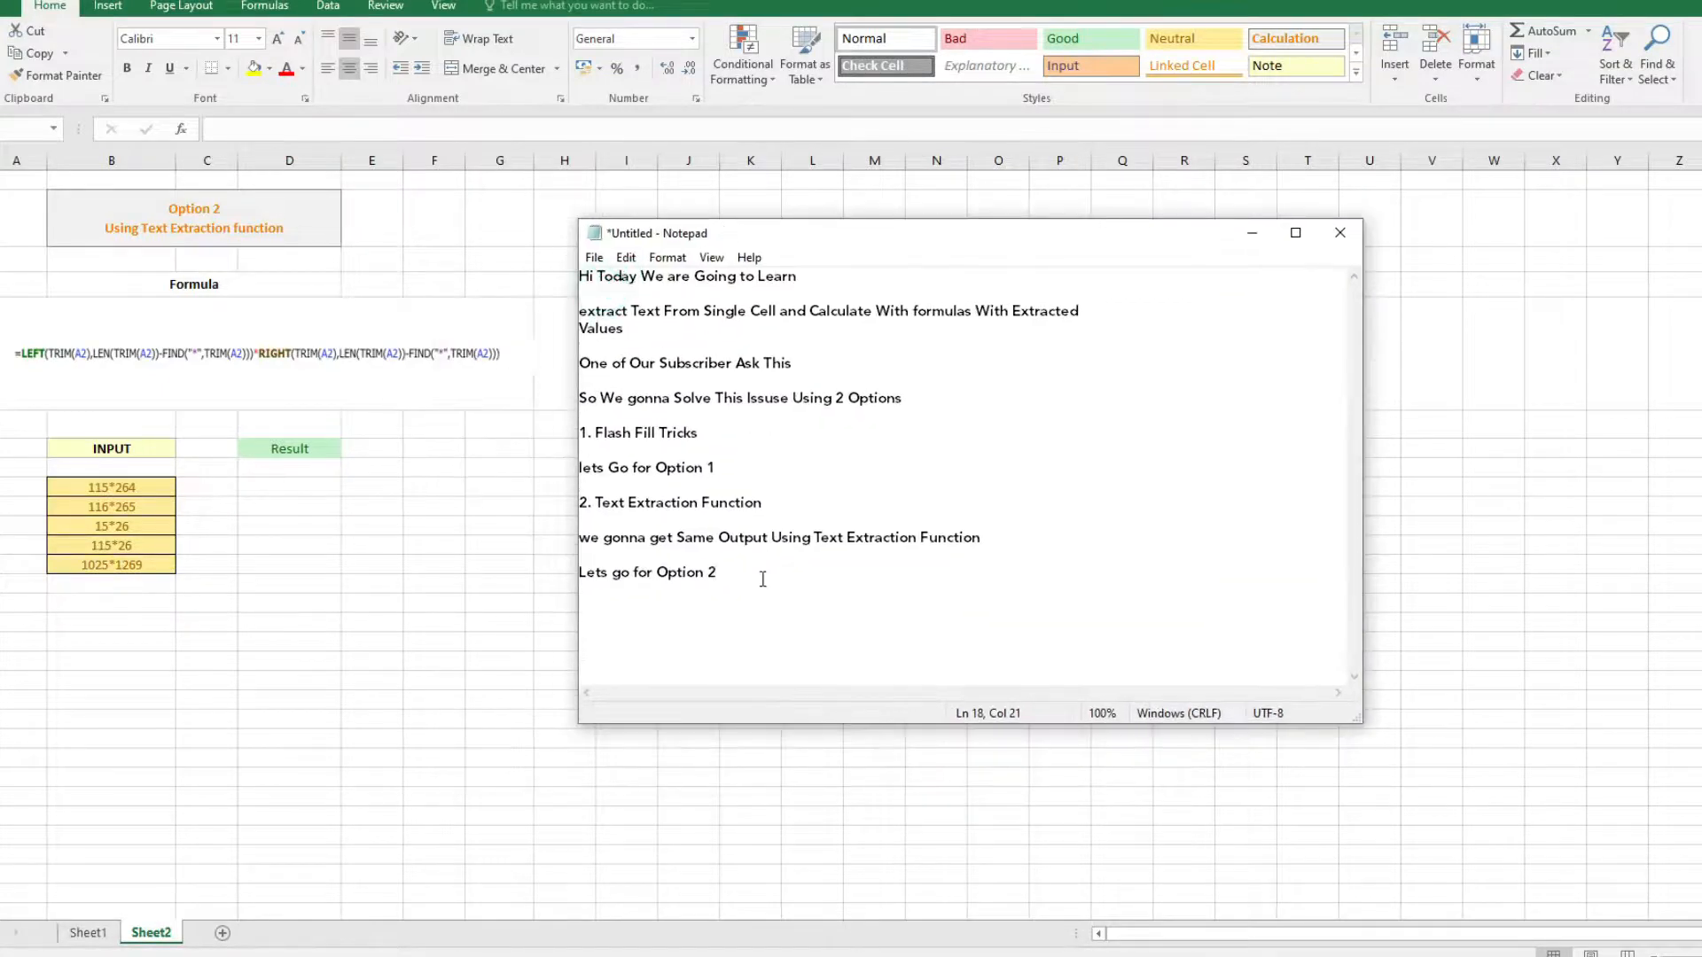
key("Return")
key("Return")
key("Return")
type("Use this Form")
- Select the formula picture on Sheet2 in Excel, then add the line "Formula Explanation IS there" in Notepad
left_click(195, 377)
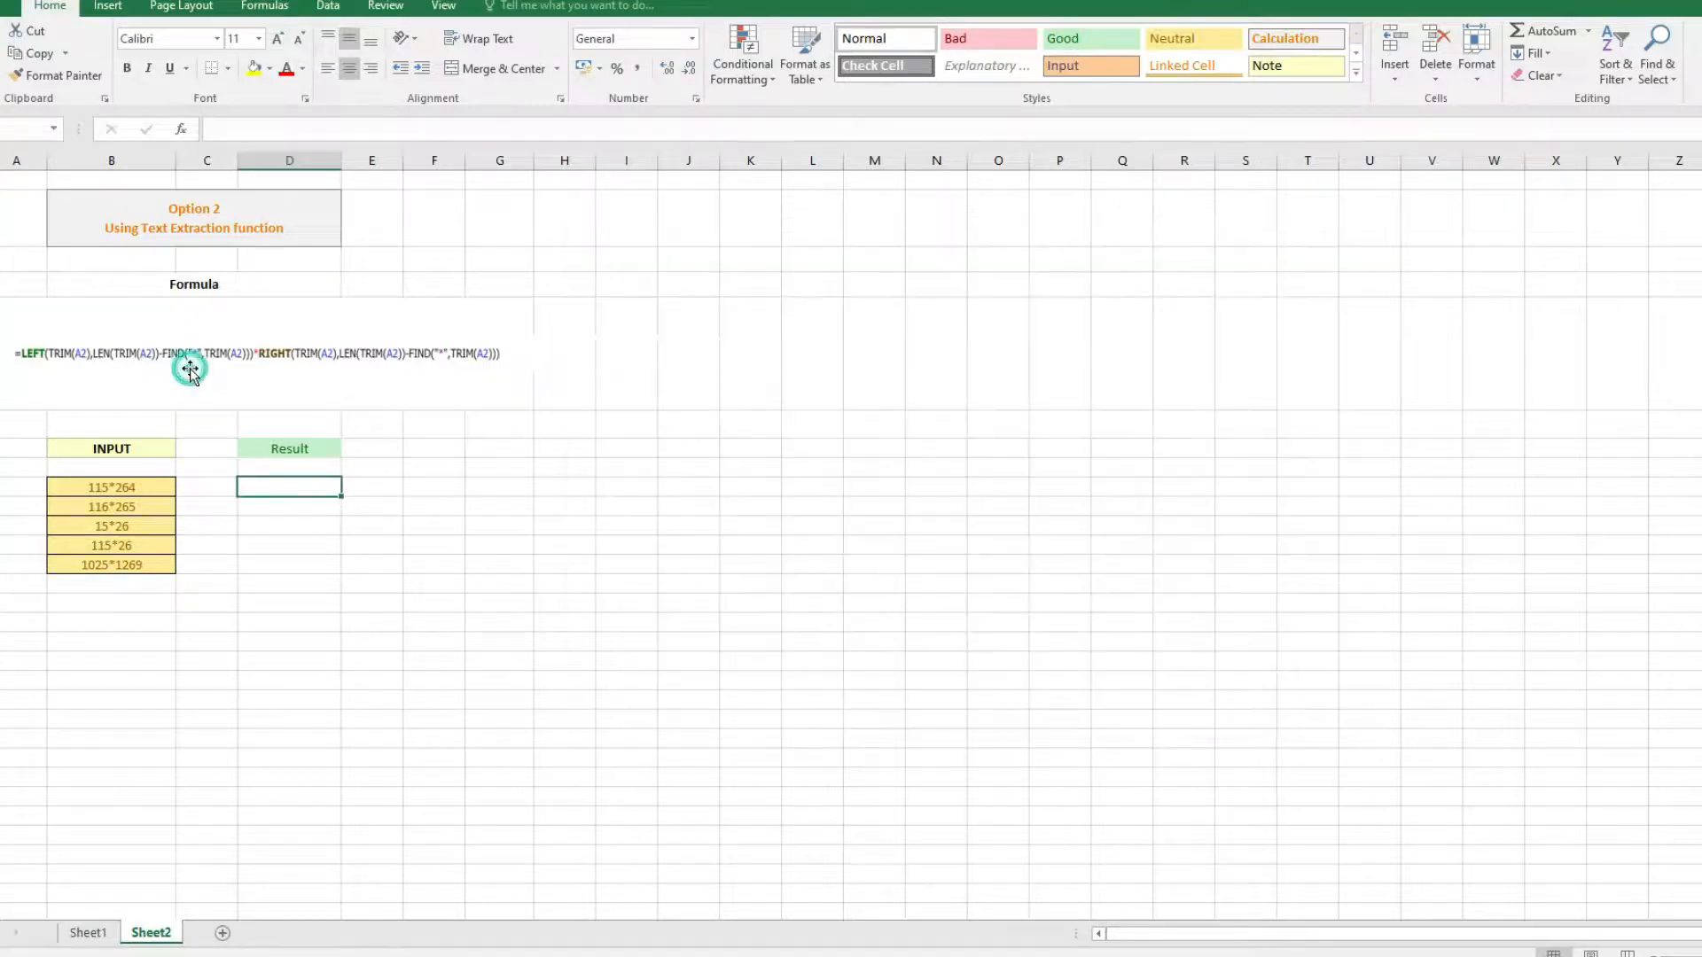
left_click(192, 371)
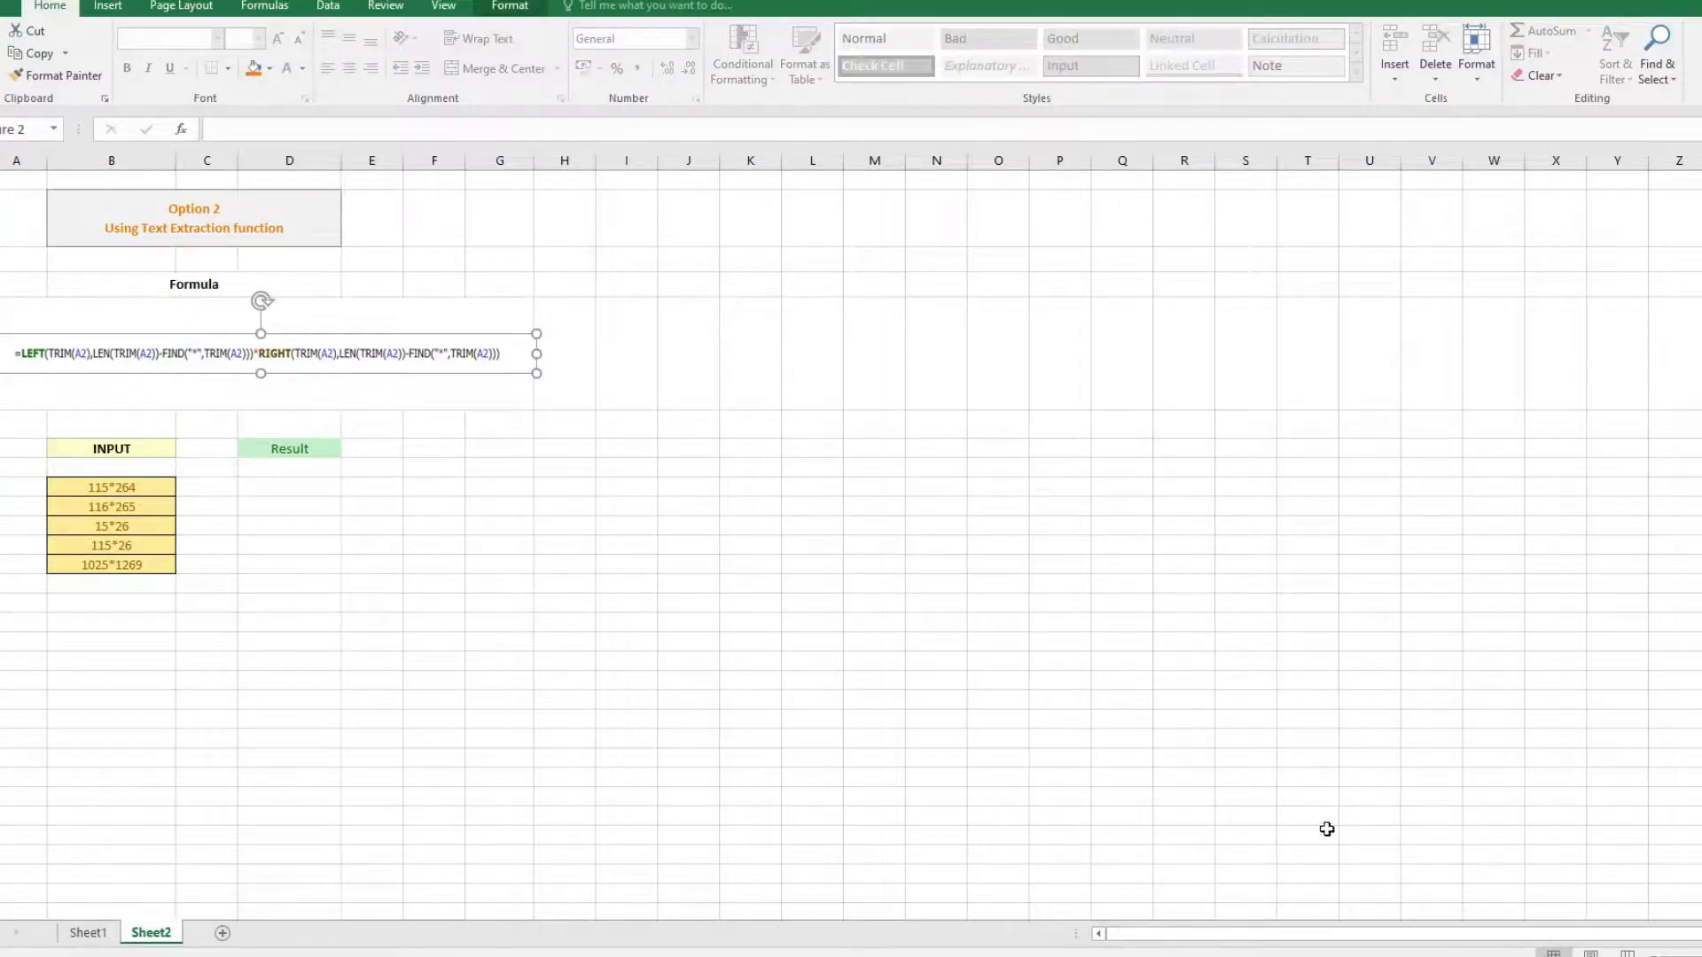
key("alt+Tab")
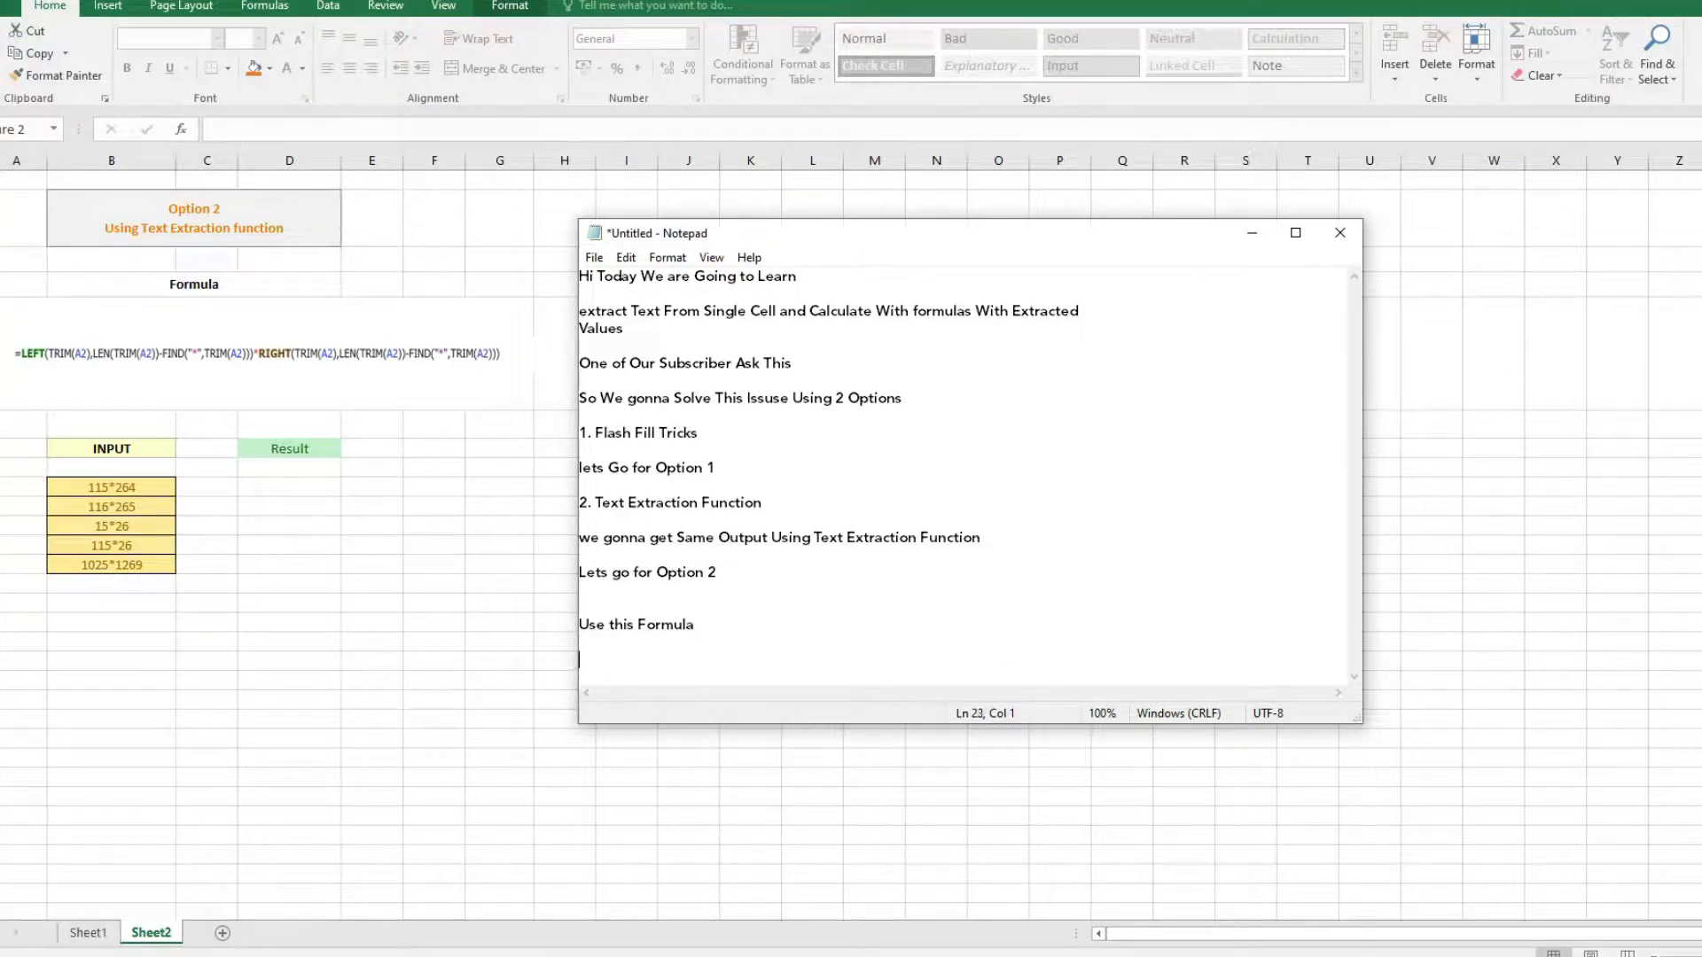
type("mula Explanation IS there")
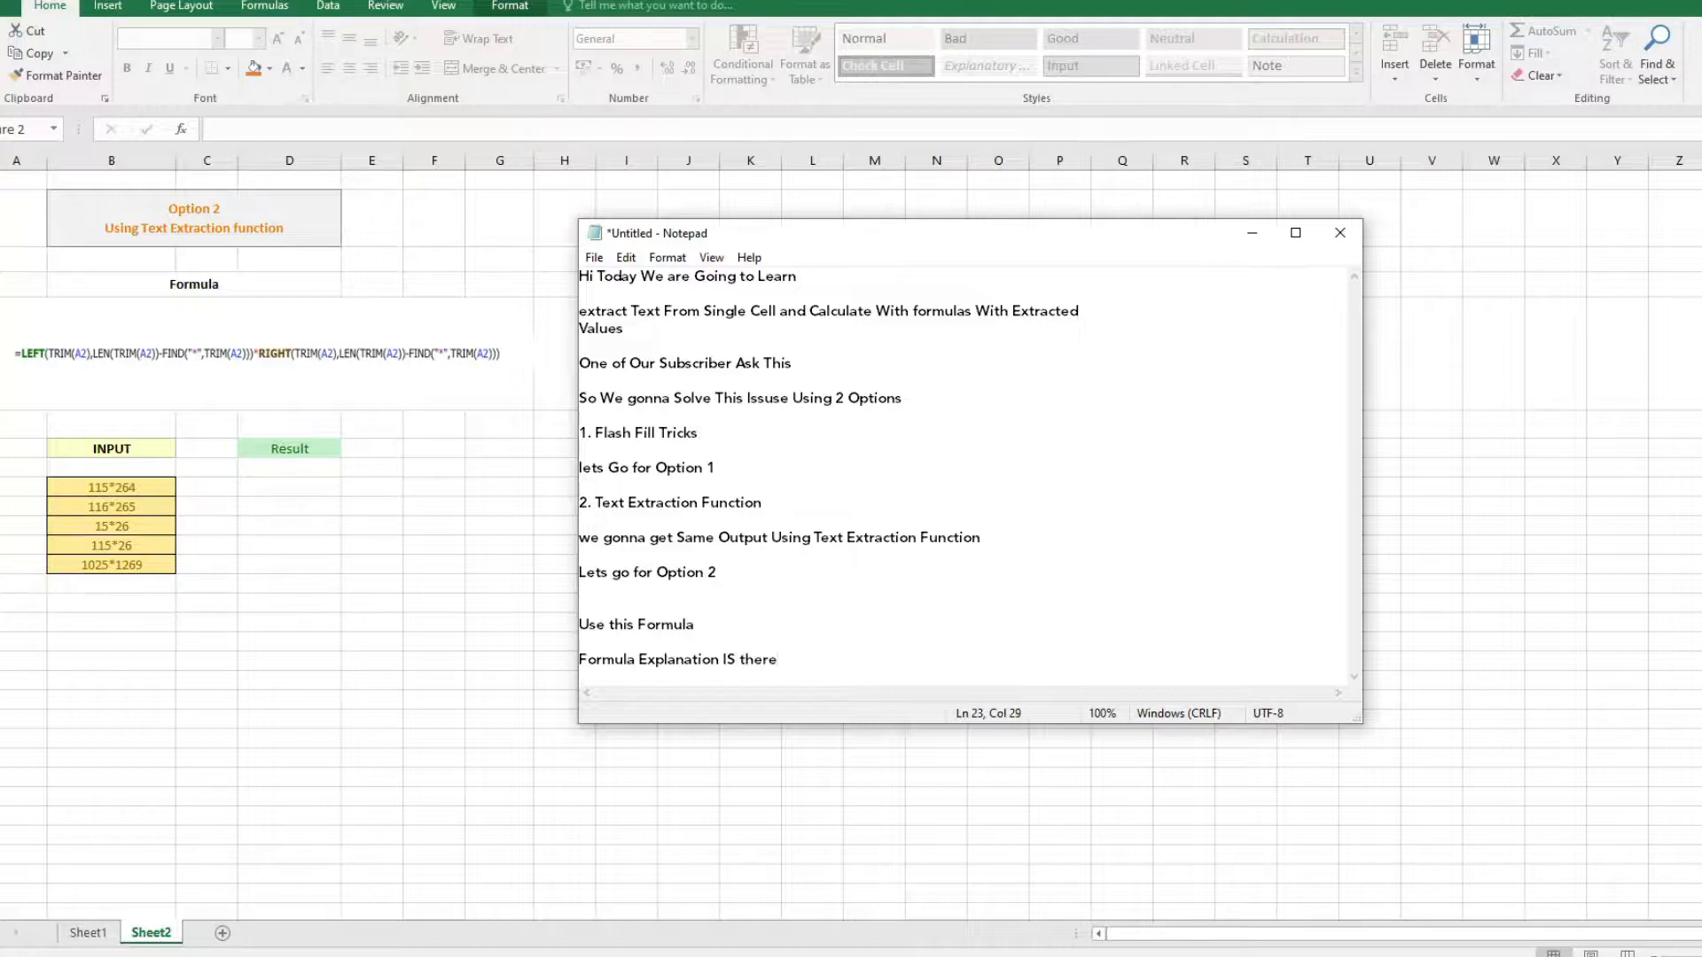
- Open the sgzsgzg image from the Video folder in an enlarged viewer, examine the annotated LEFT/RIGHT formula, and close it
left_click(1228, 900)
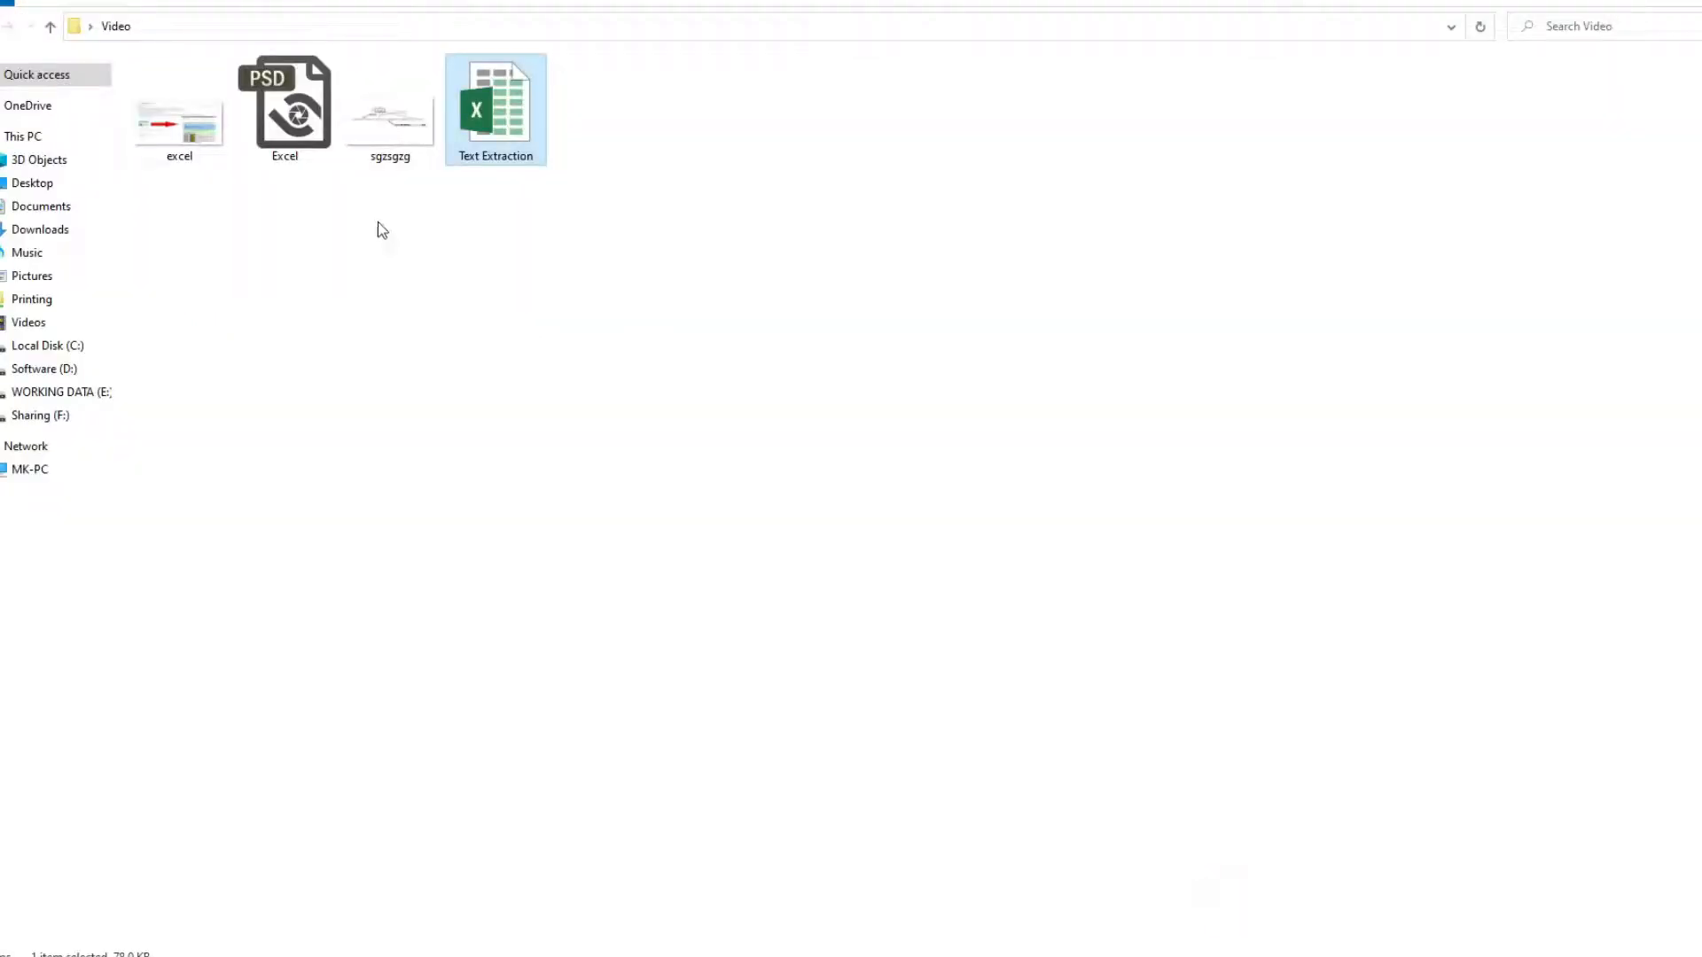
double_click(388, 141)
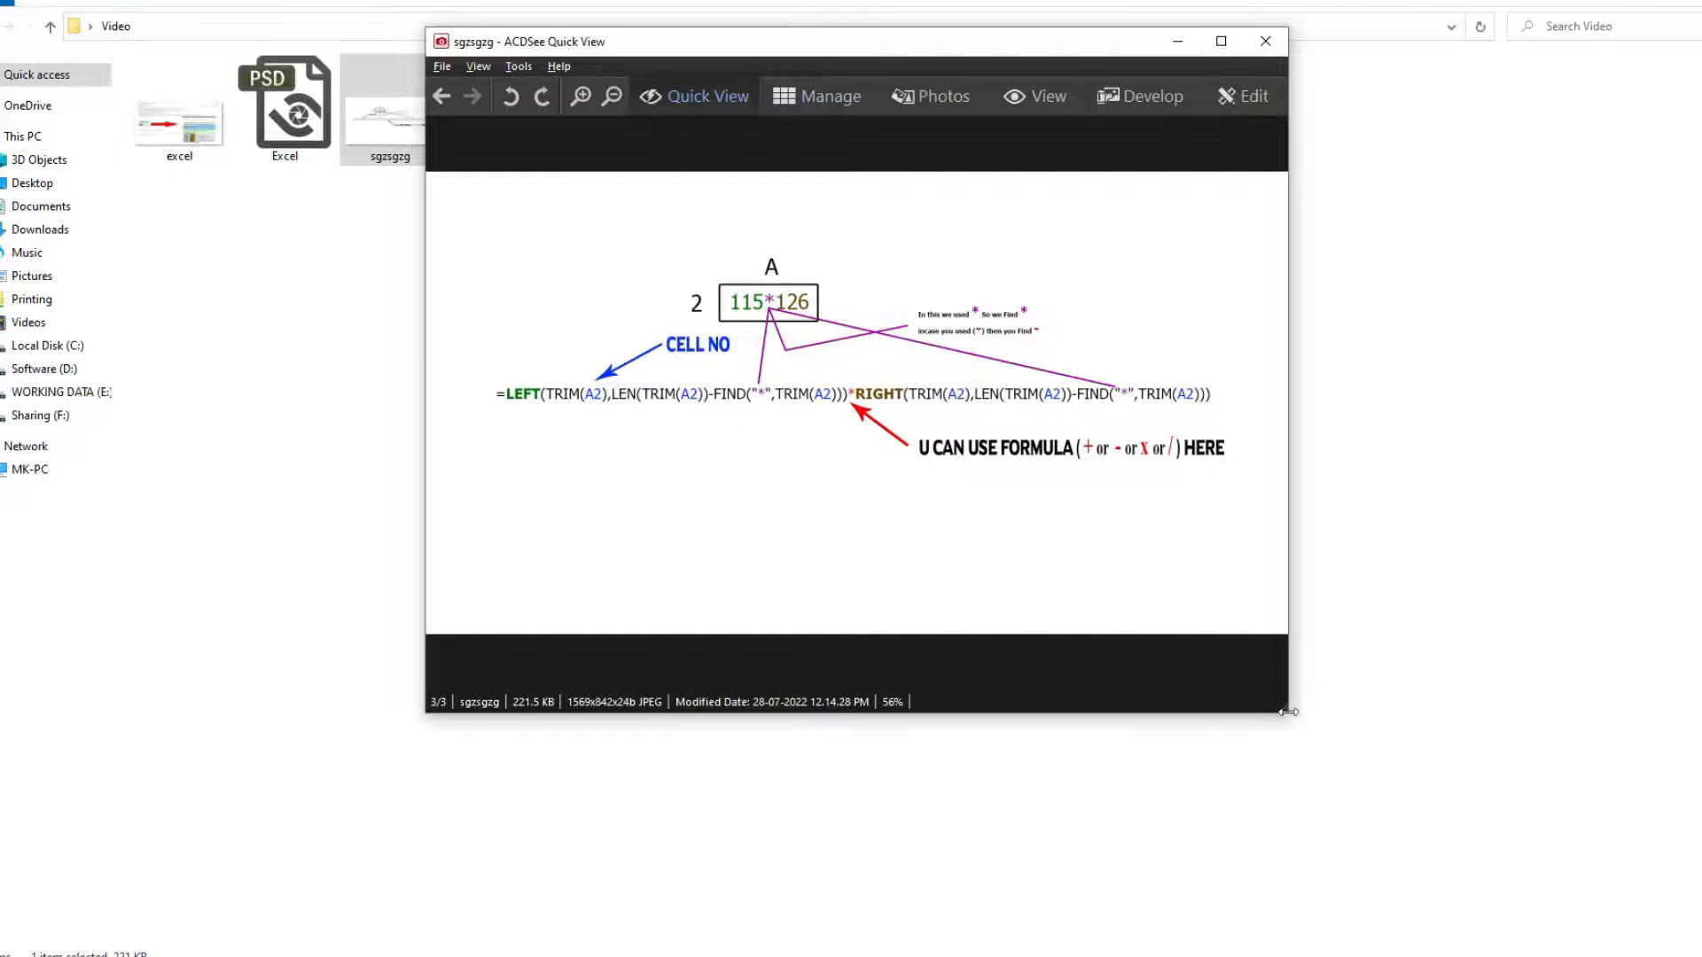
left_click_drag(1290, 713, 1593, 892)
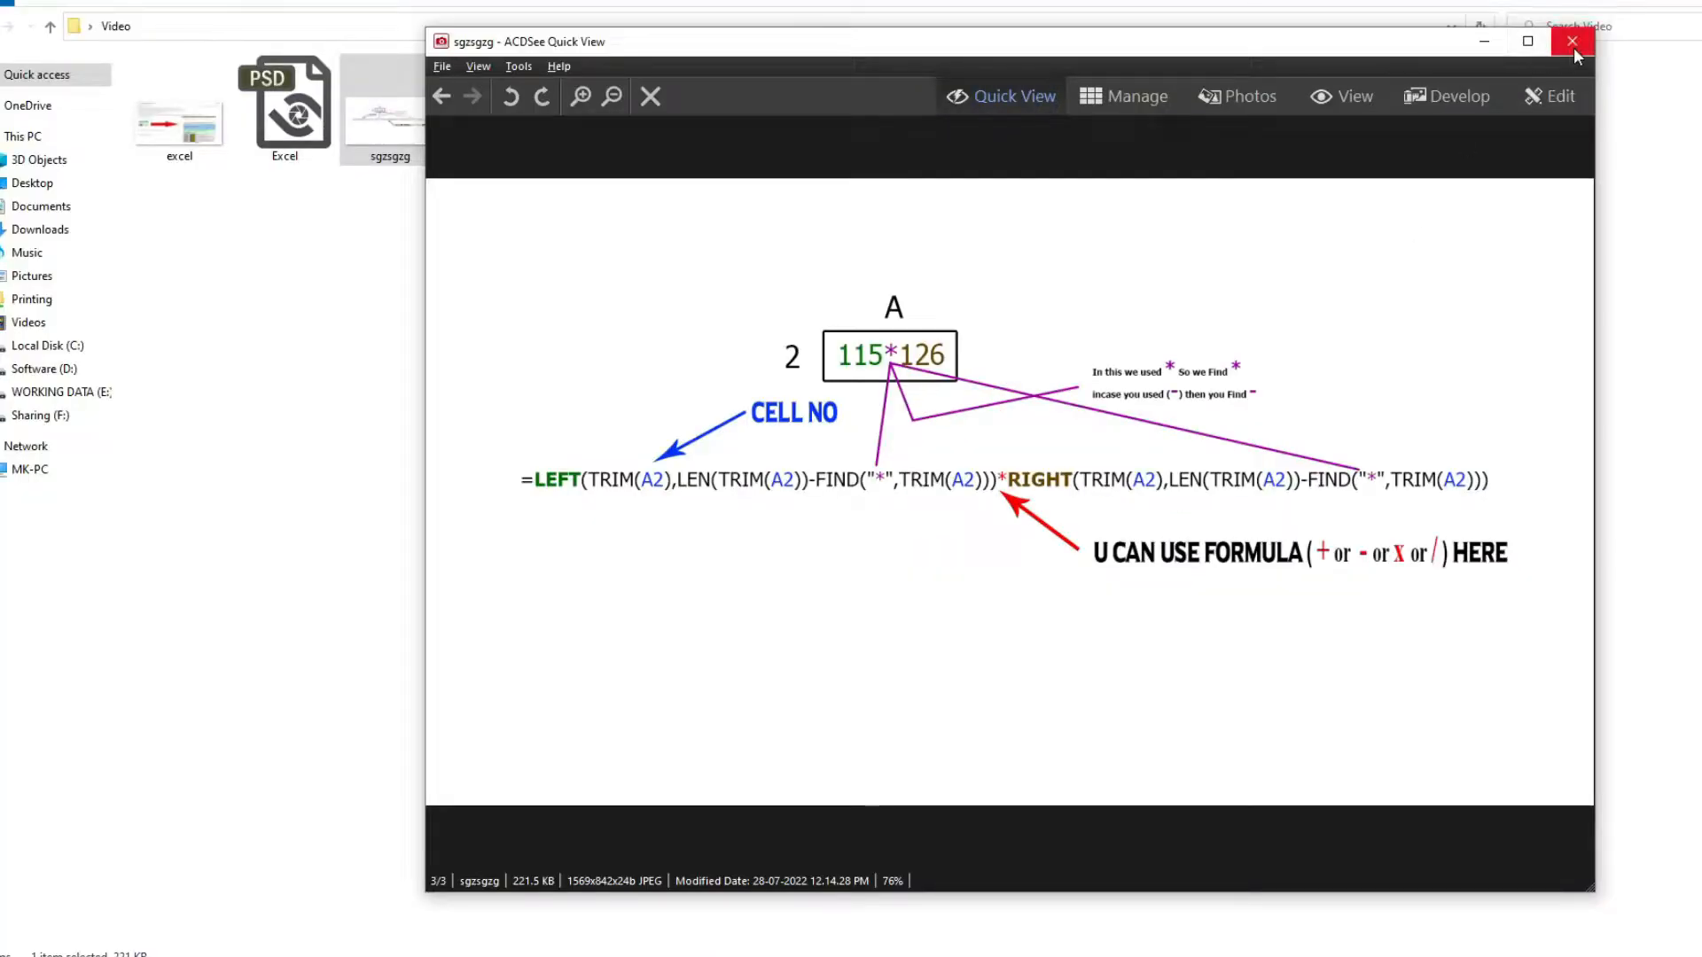
left_click(1573, 46)
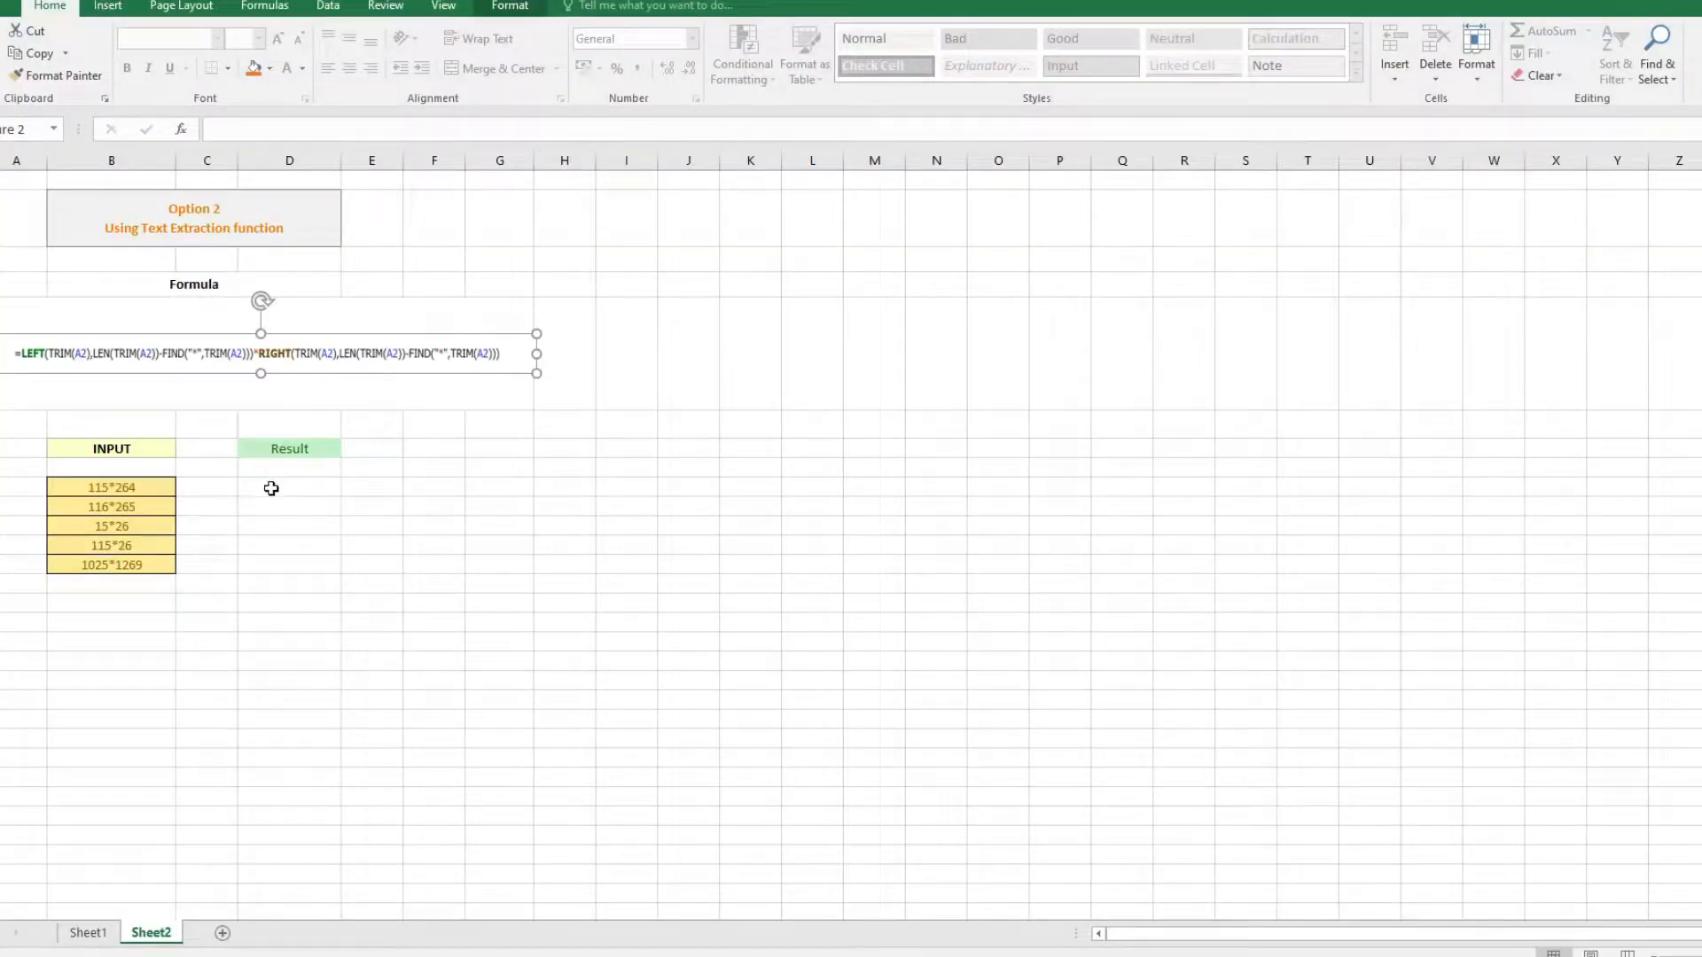
- Select result cell D9 on Sheet2, then switch to Notepad and add the line "Check Describtion For Formula"
left_click(271, 488)
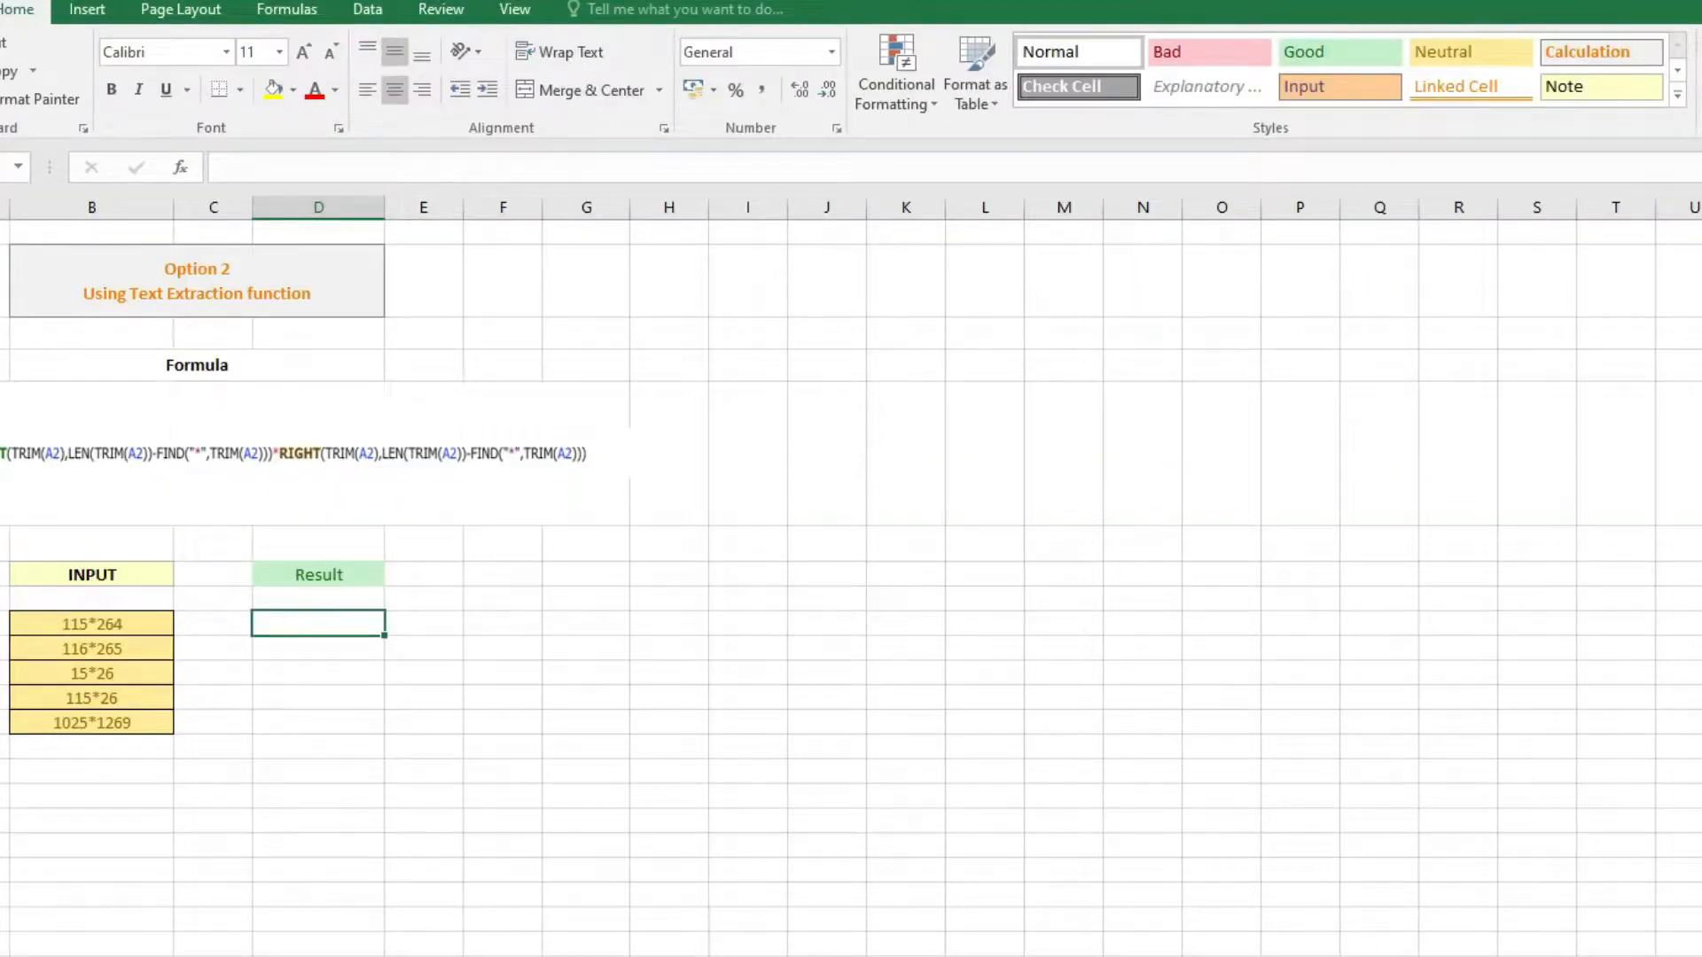
key("alt+Tab")
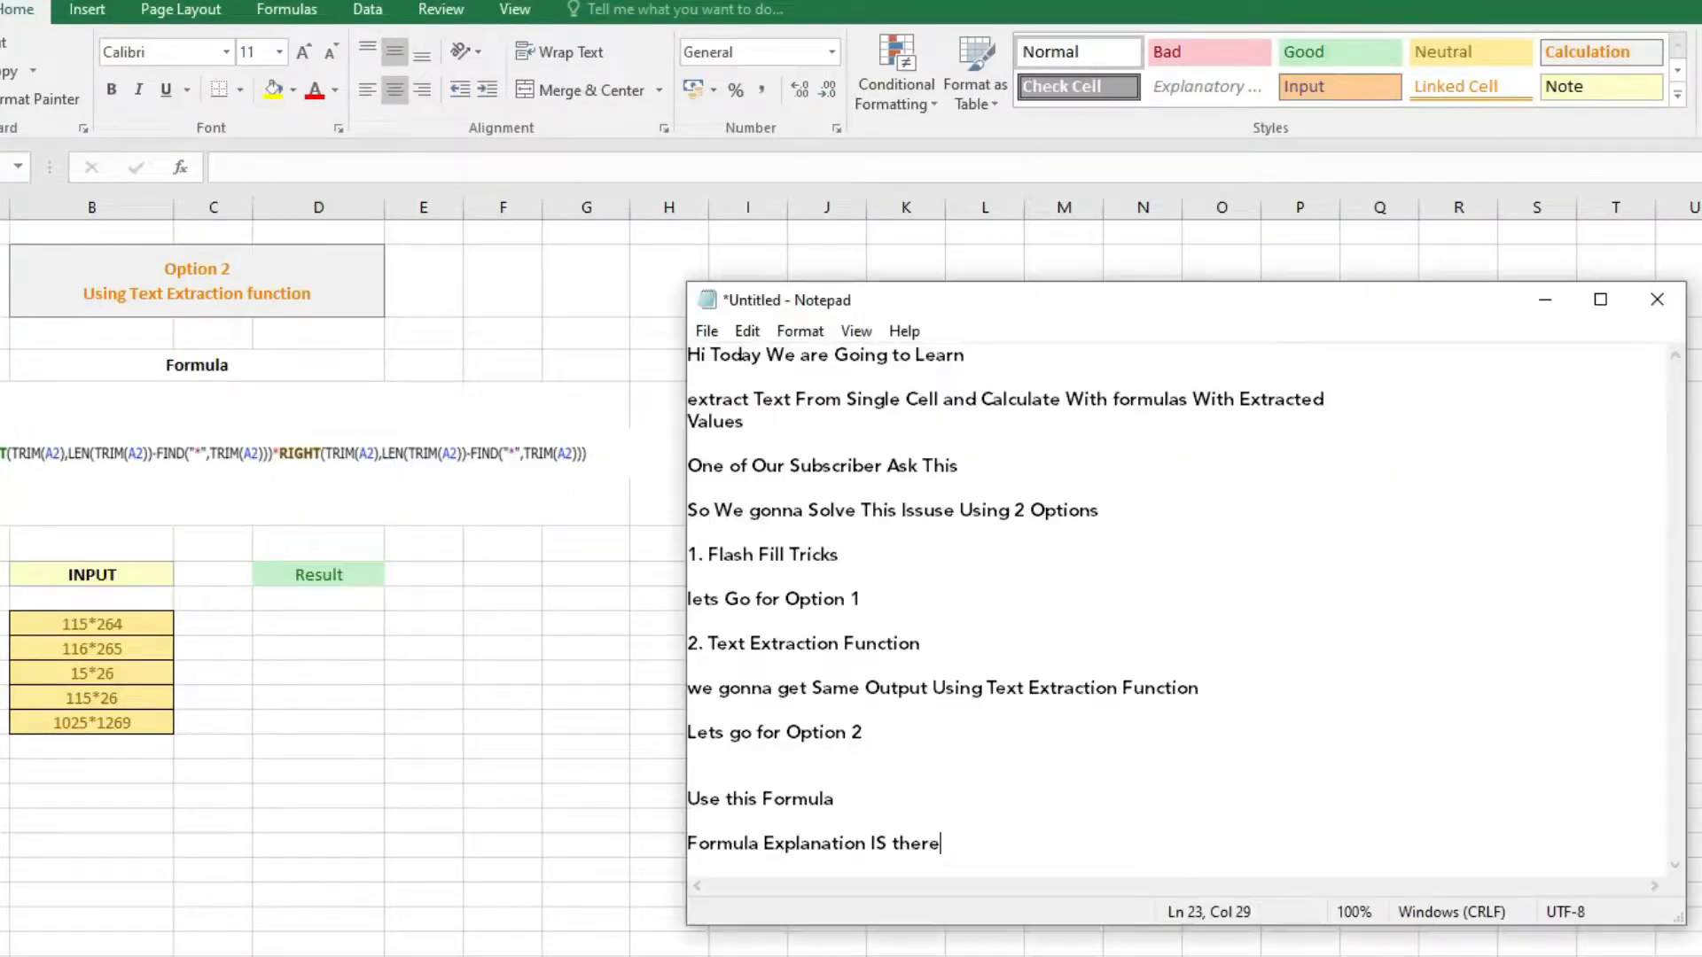
left_click(990, 846)
key("Return")
key("Return")
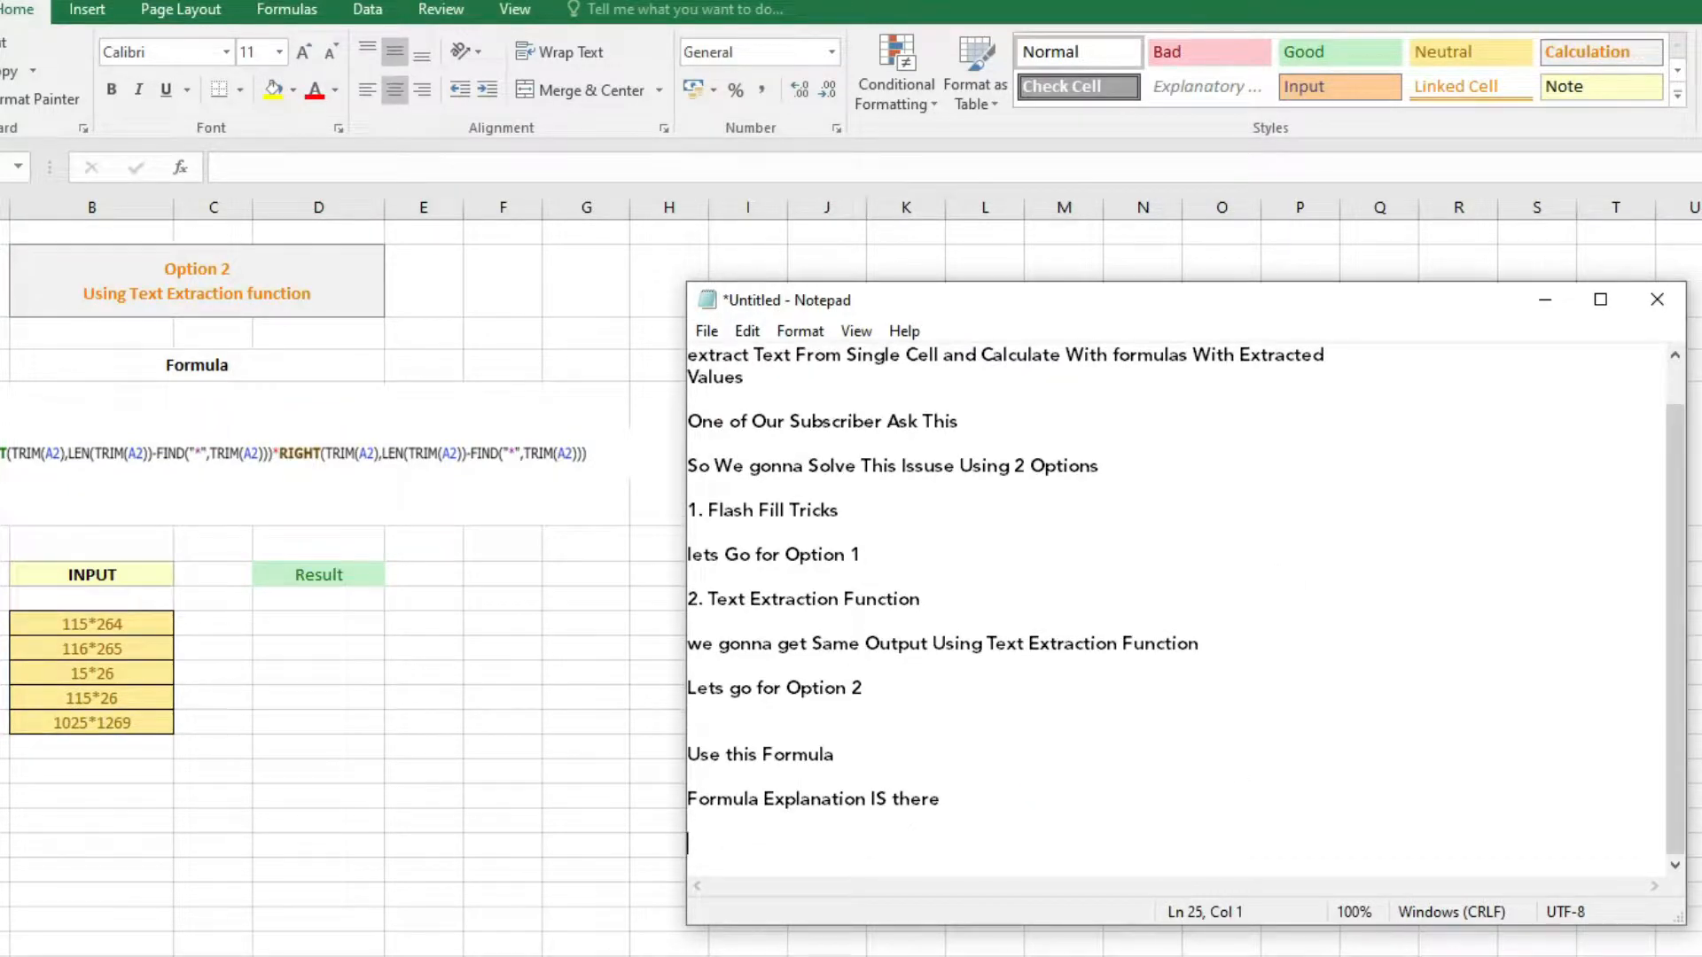
type("m")
key("BackSpace")
key("BackSpace")
key("BackSpace")
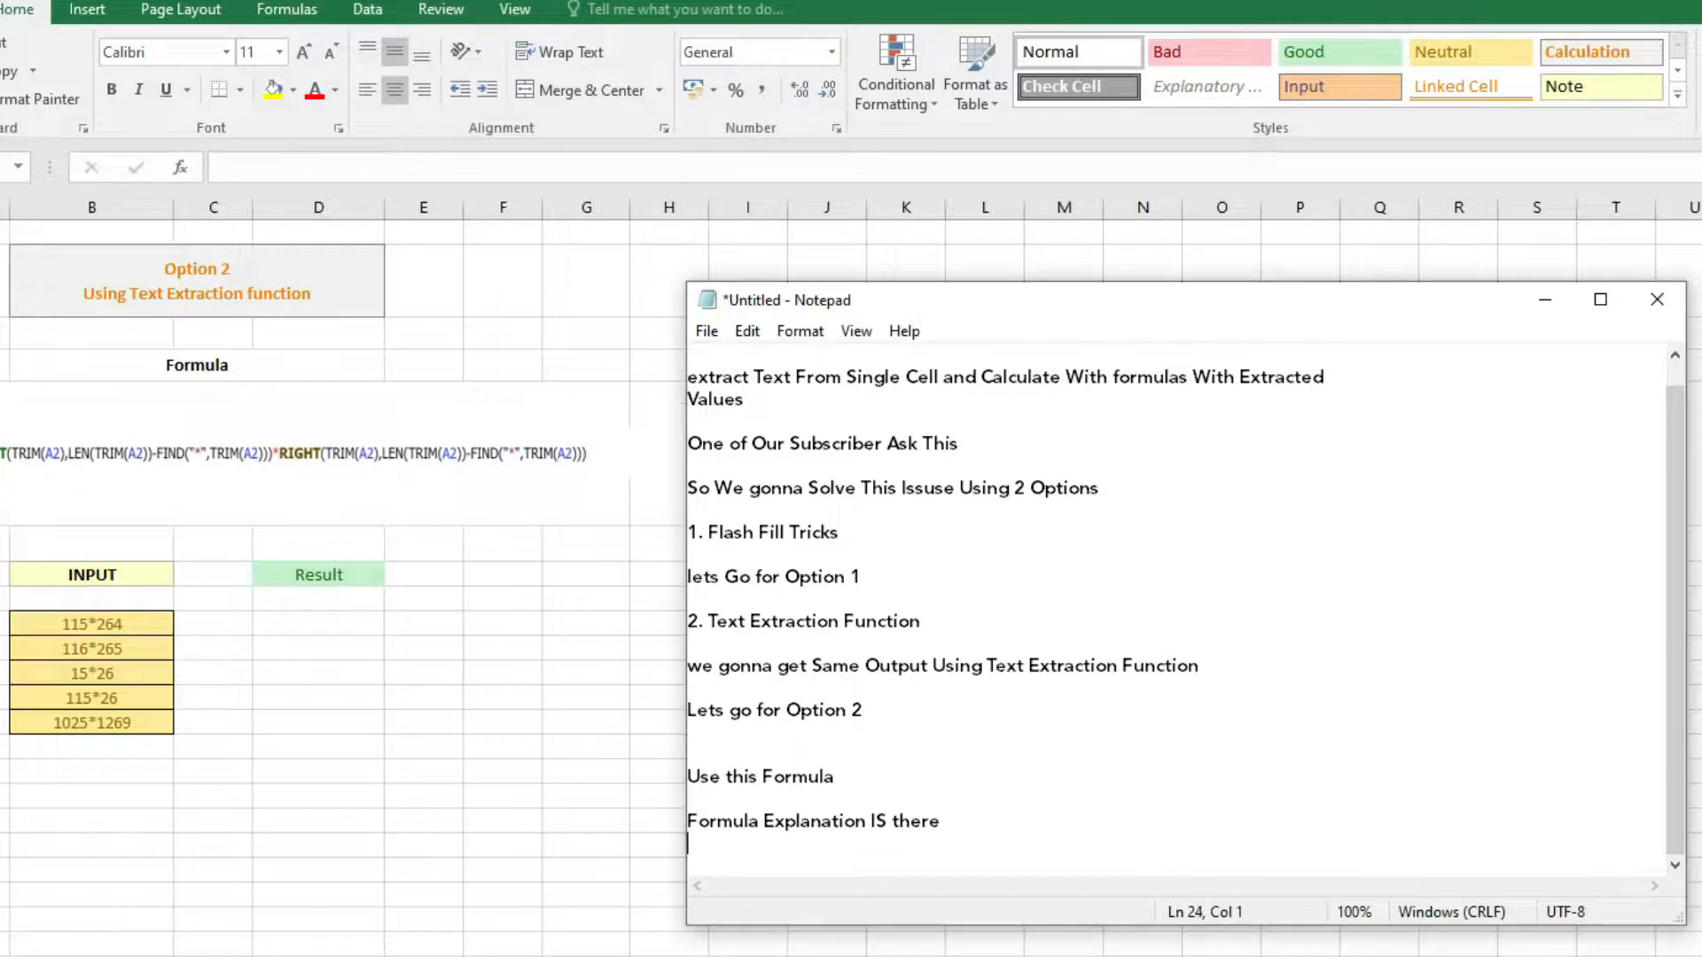
key("Return")
type("Ch")
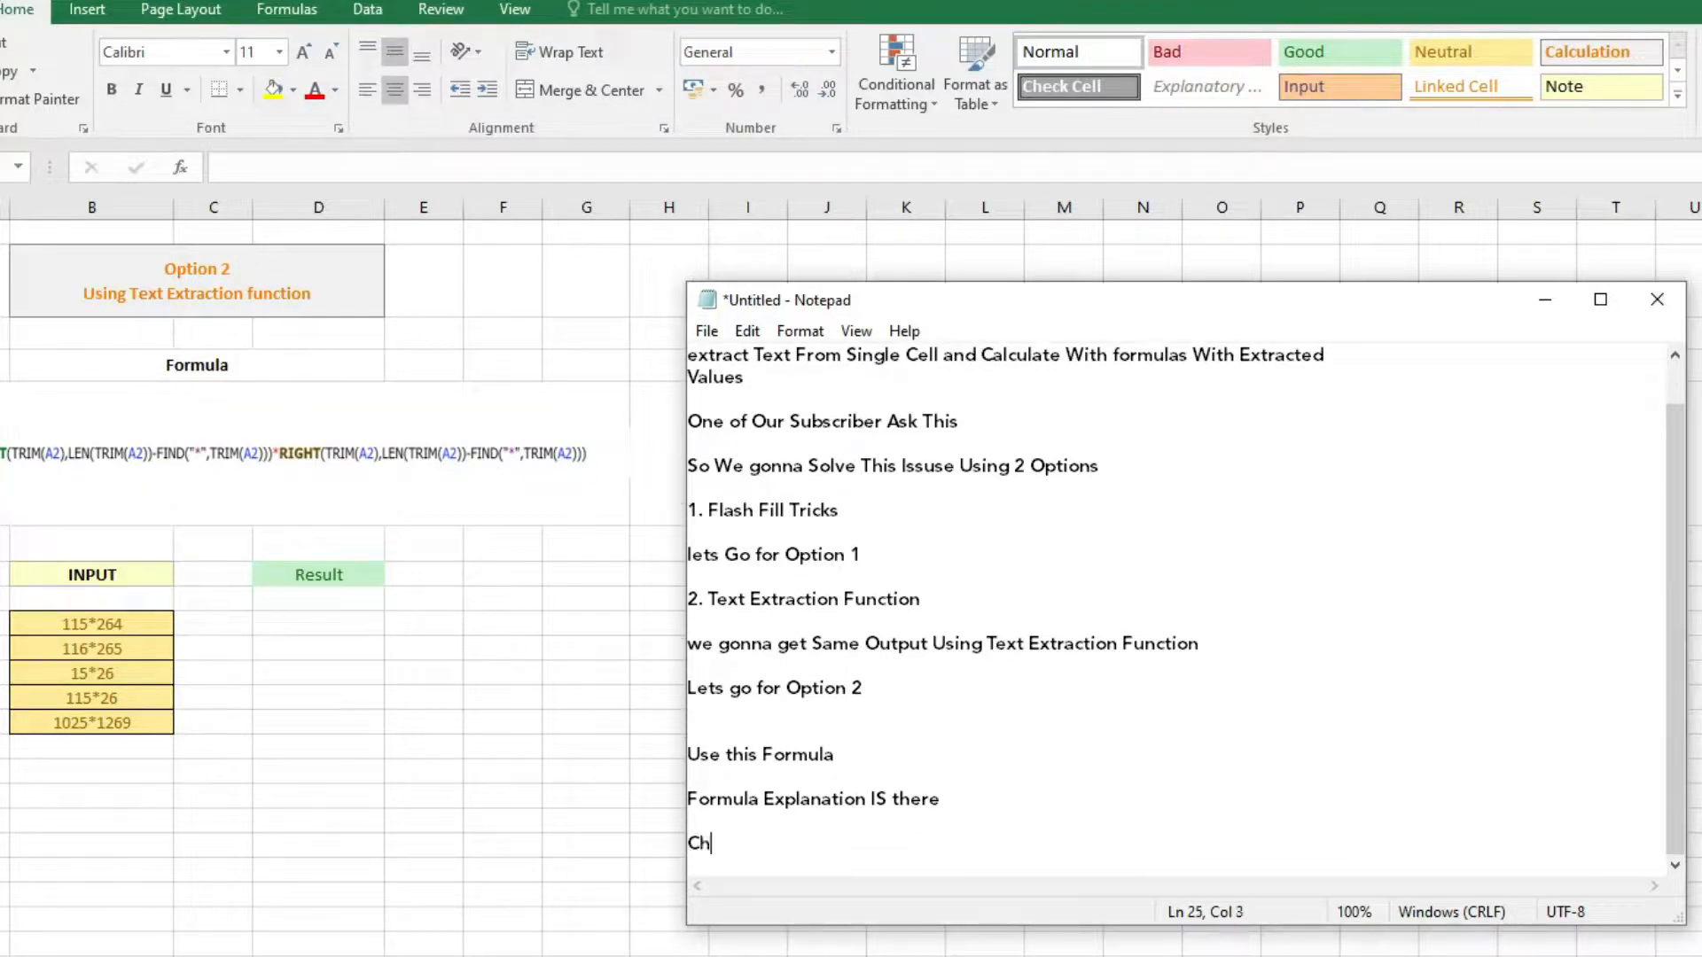
type("eck Describtion For Formula")
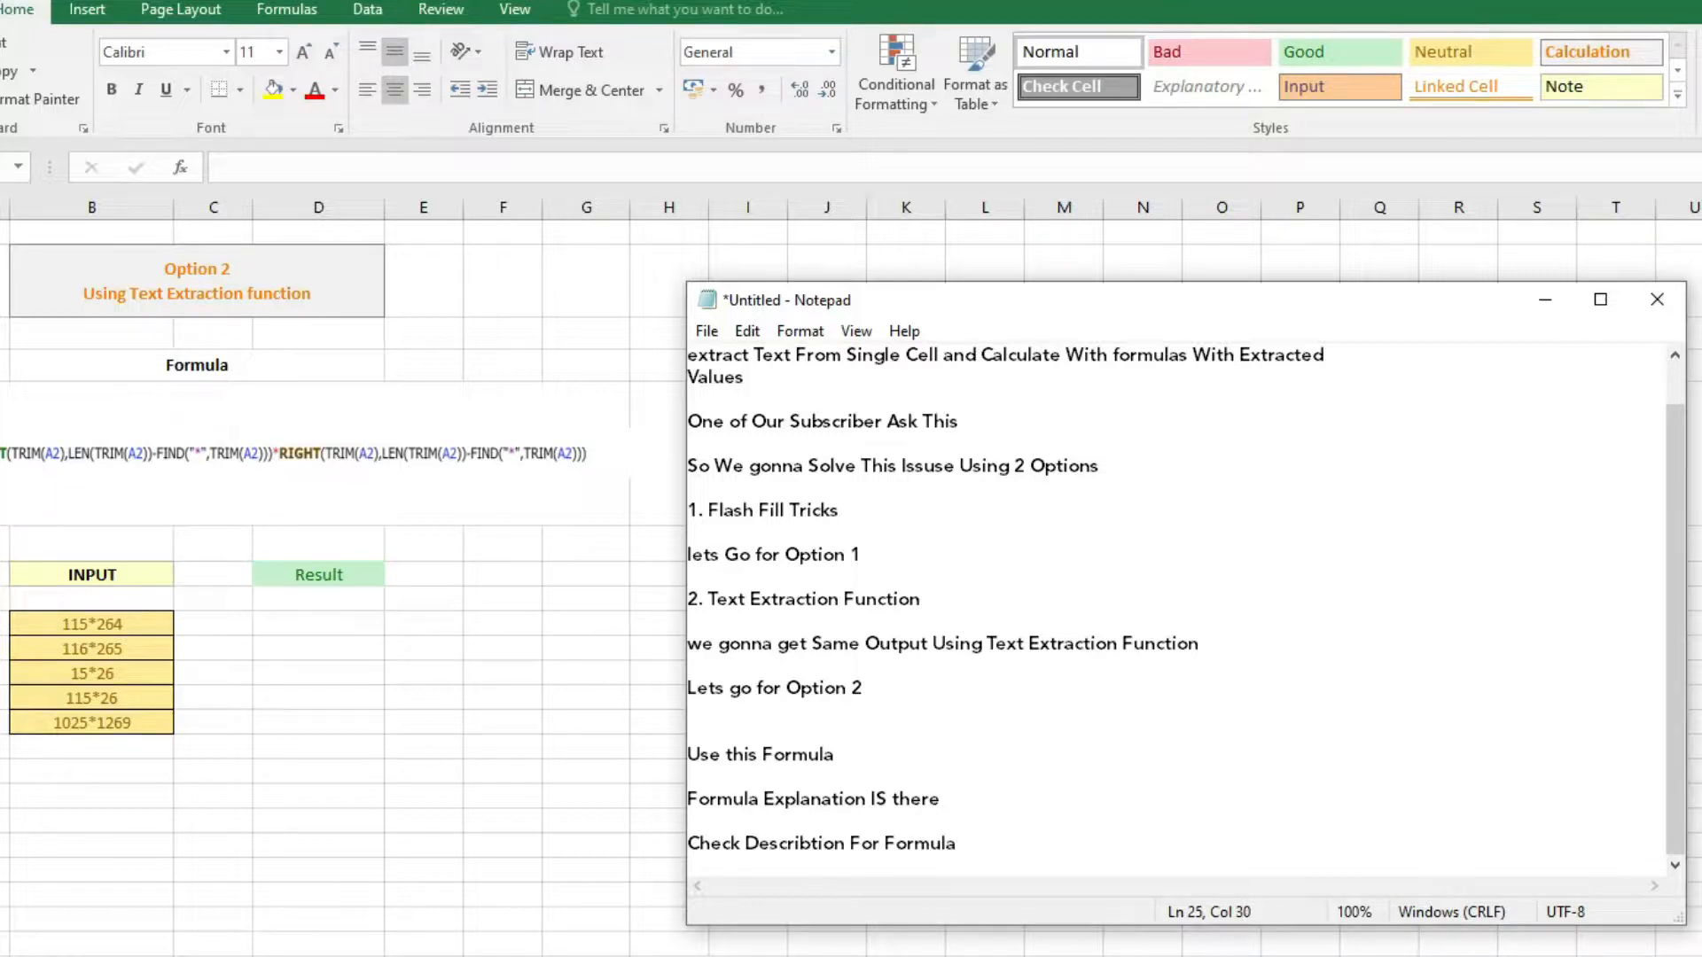
- Add =LEFT(TRIM(A2),LEN(TRIM(A2))-FIND("*",TRIM(A2)))*RIGHT(TRIM(A2),LEN(TRIM(A2))-FIND("*",TRIM(A2))) as a new line in the notes and copy that formula
key("Return")
key("Return")
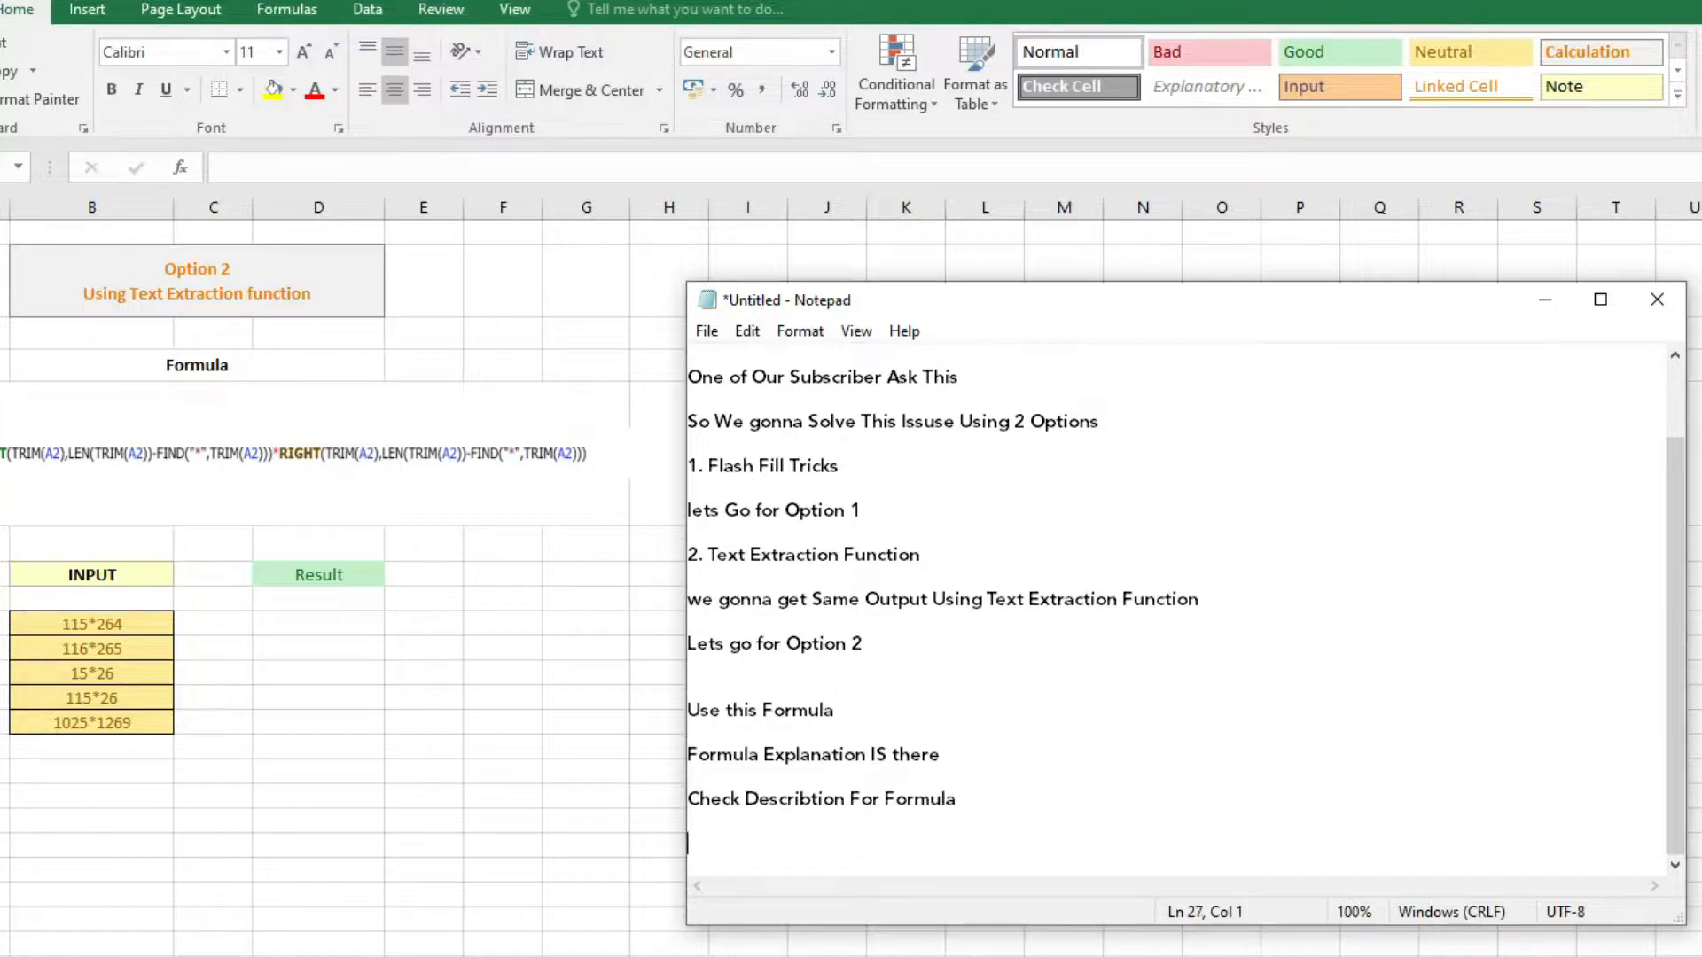
type("=LEFT(TRIM(A2),LEN(TRIM(A2))-FIND(\"*\",TRIM(A2)))*RIGHT(TRIM(A2),LEN(TRIM(A2))-FIND(\"*\",TRIM(A2)))")
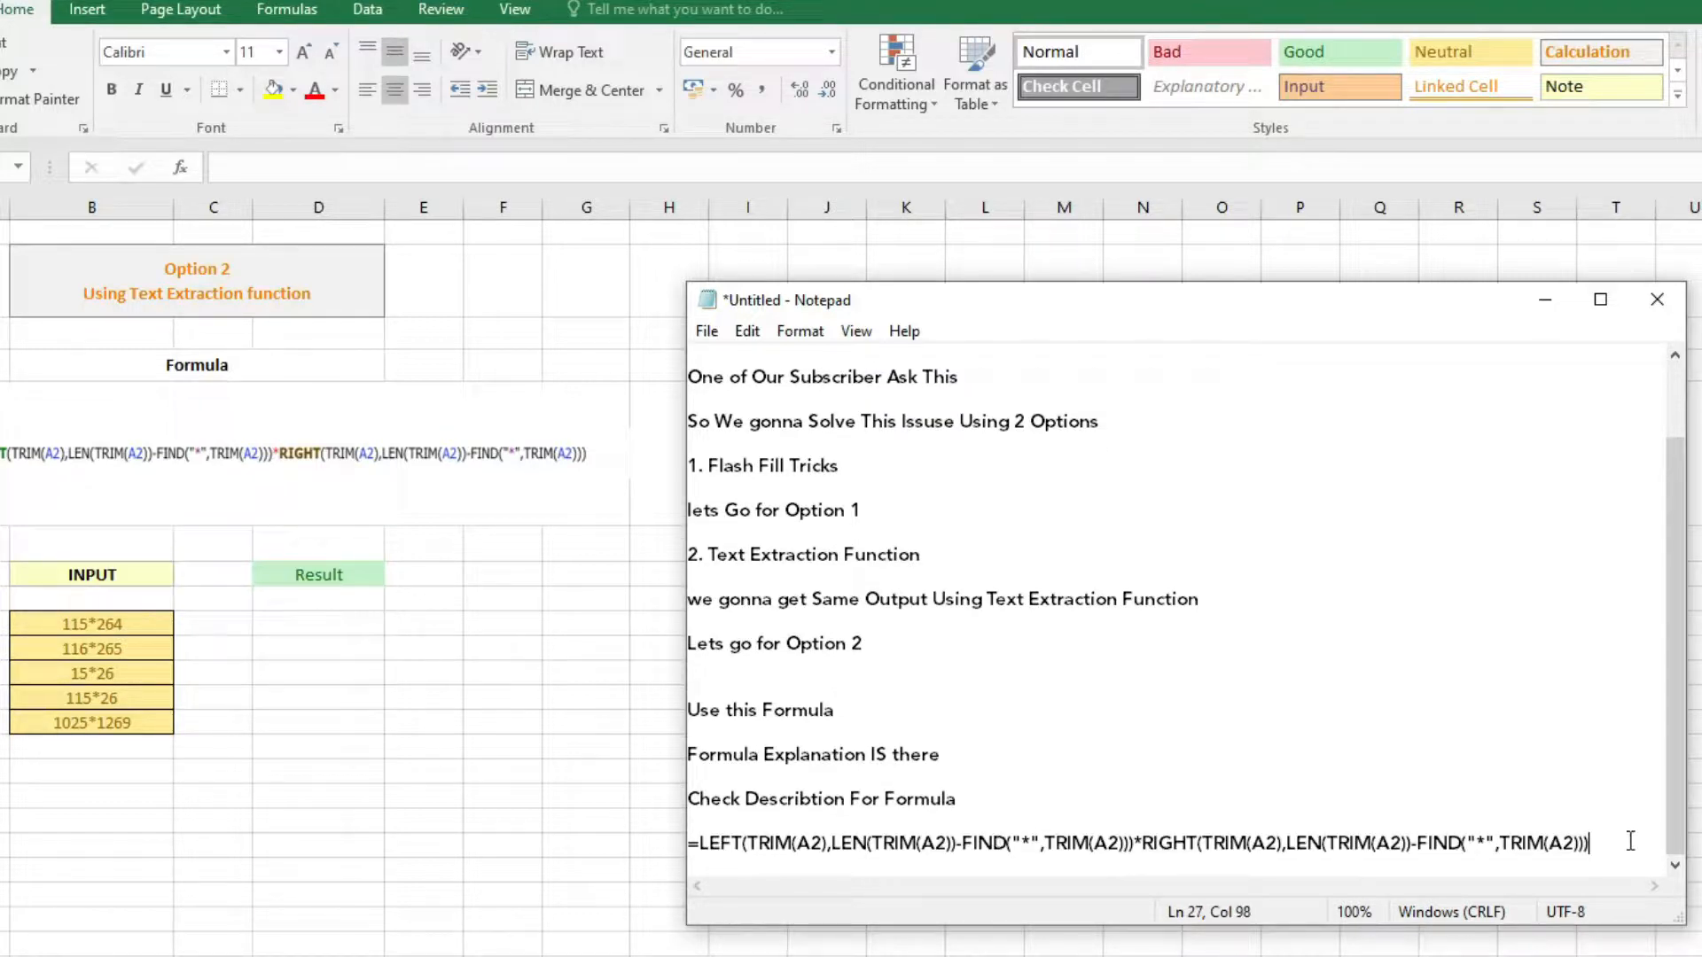
left_click_drag(1617, 847, 688, 846)
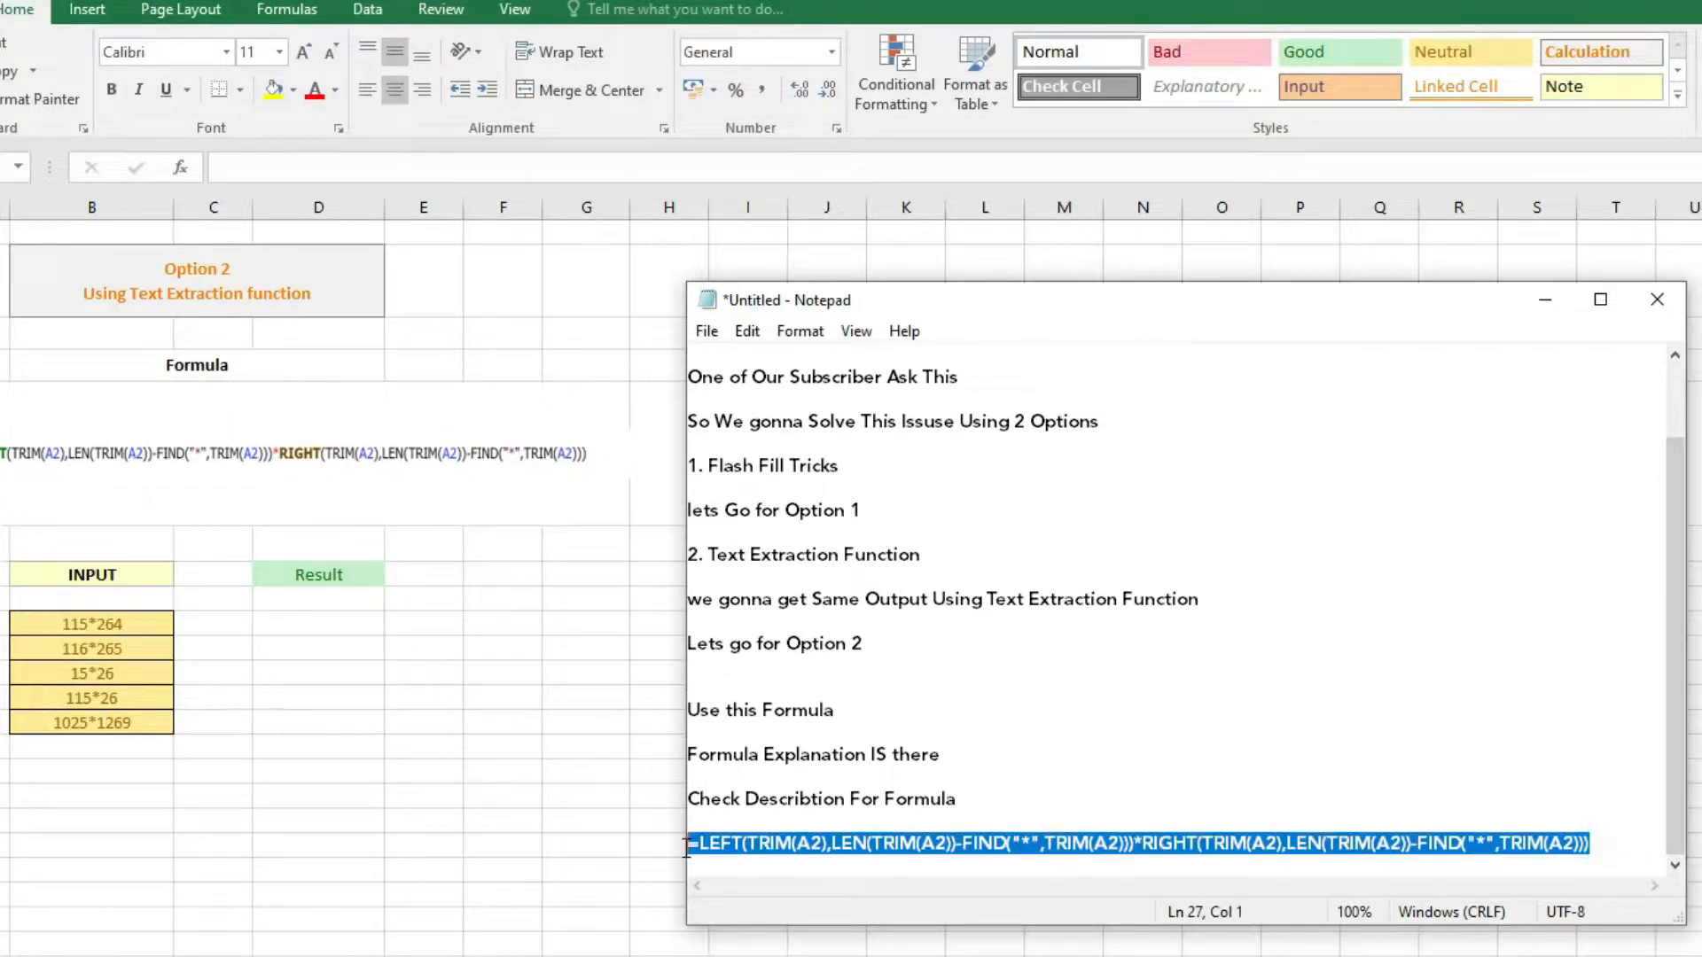
right_click(738, 848)
left_click(820, 927)
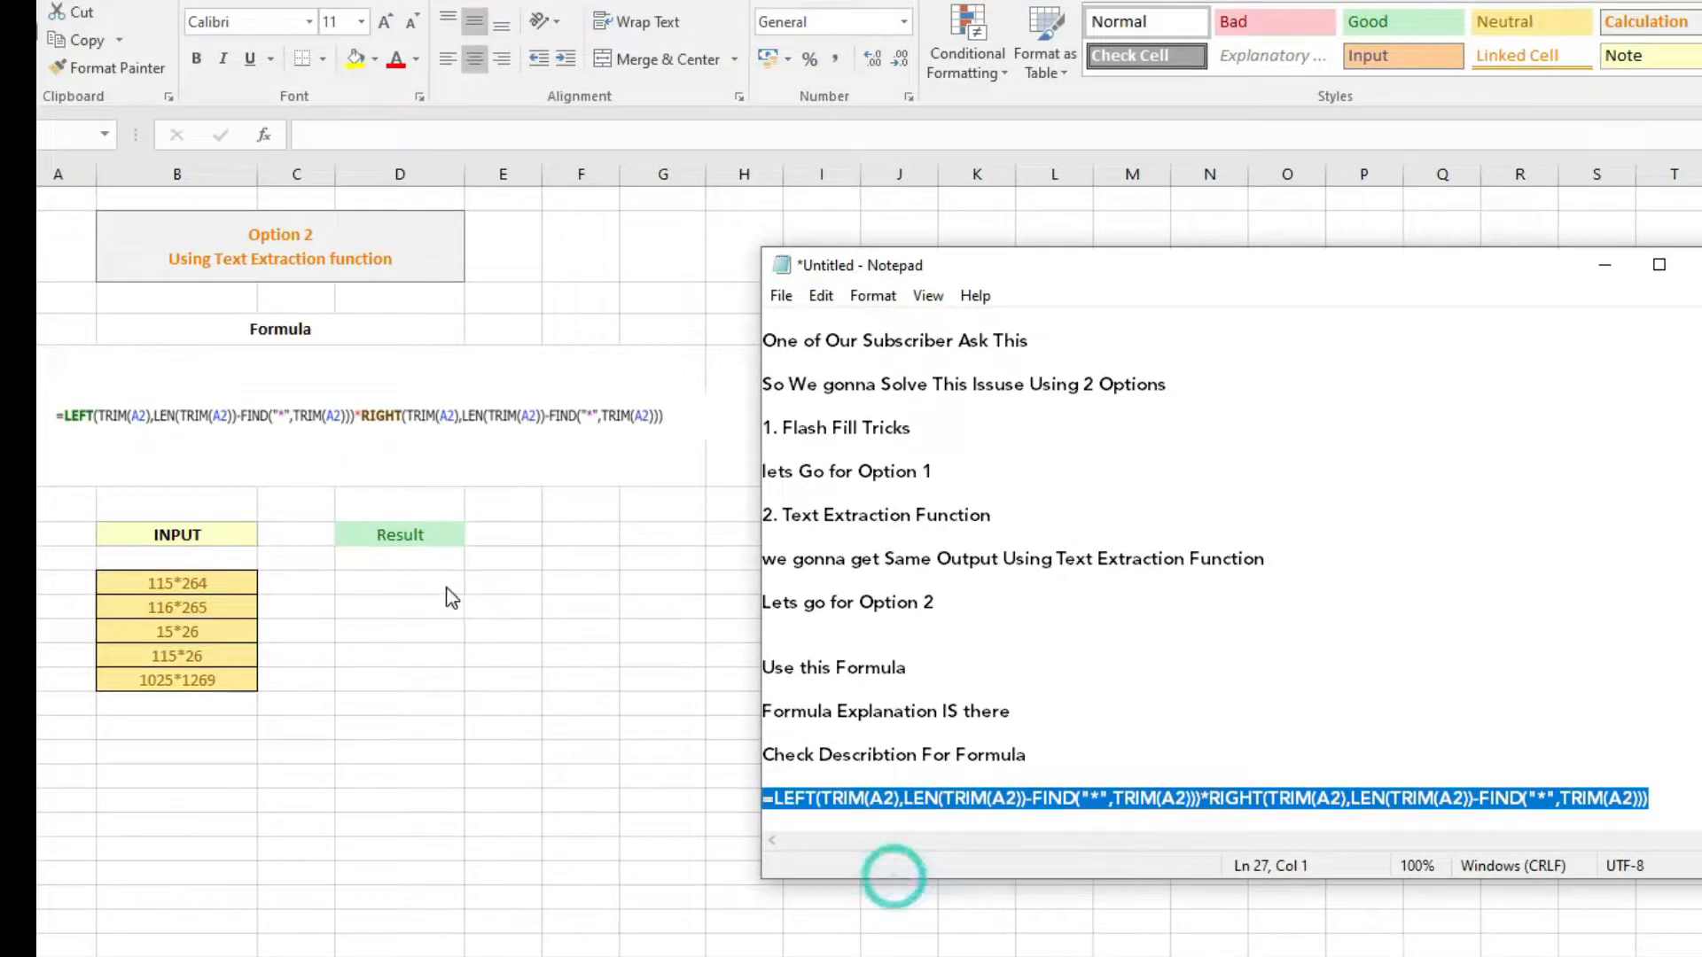
- Switch to Excel and enter the copied LEFT/RIGHT formula in result cell D9 beside the 115*264 input
left_click(360, 623)
left_click(440, 581)
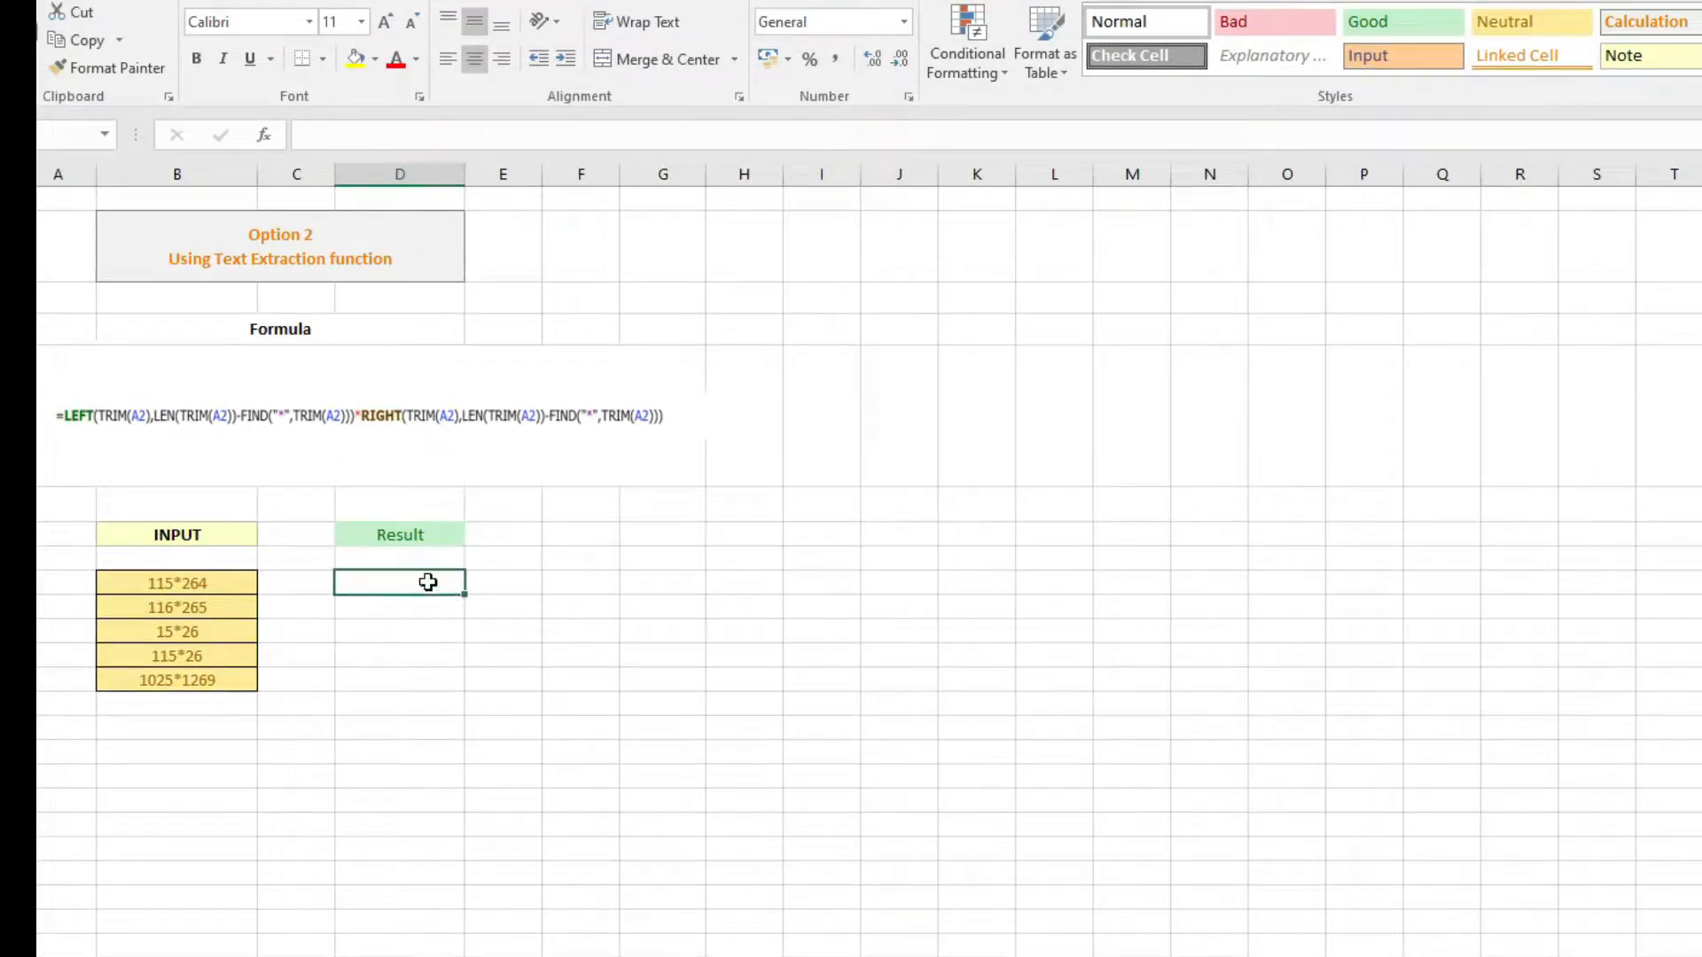
double_click(428, 582)
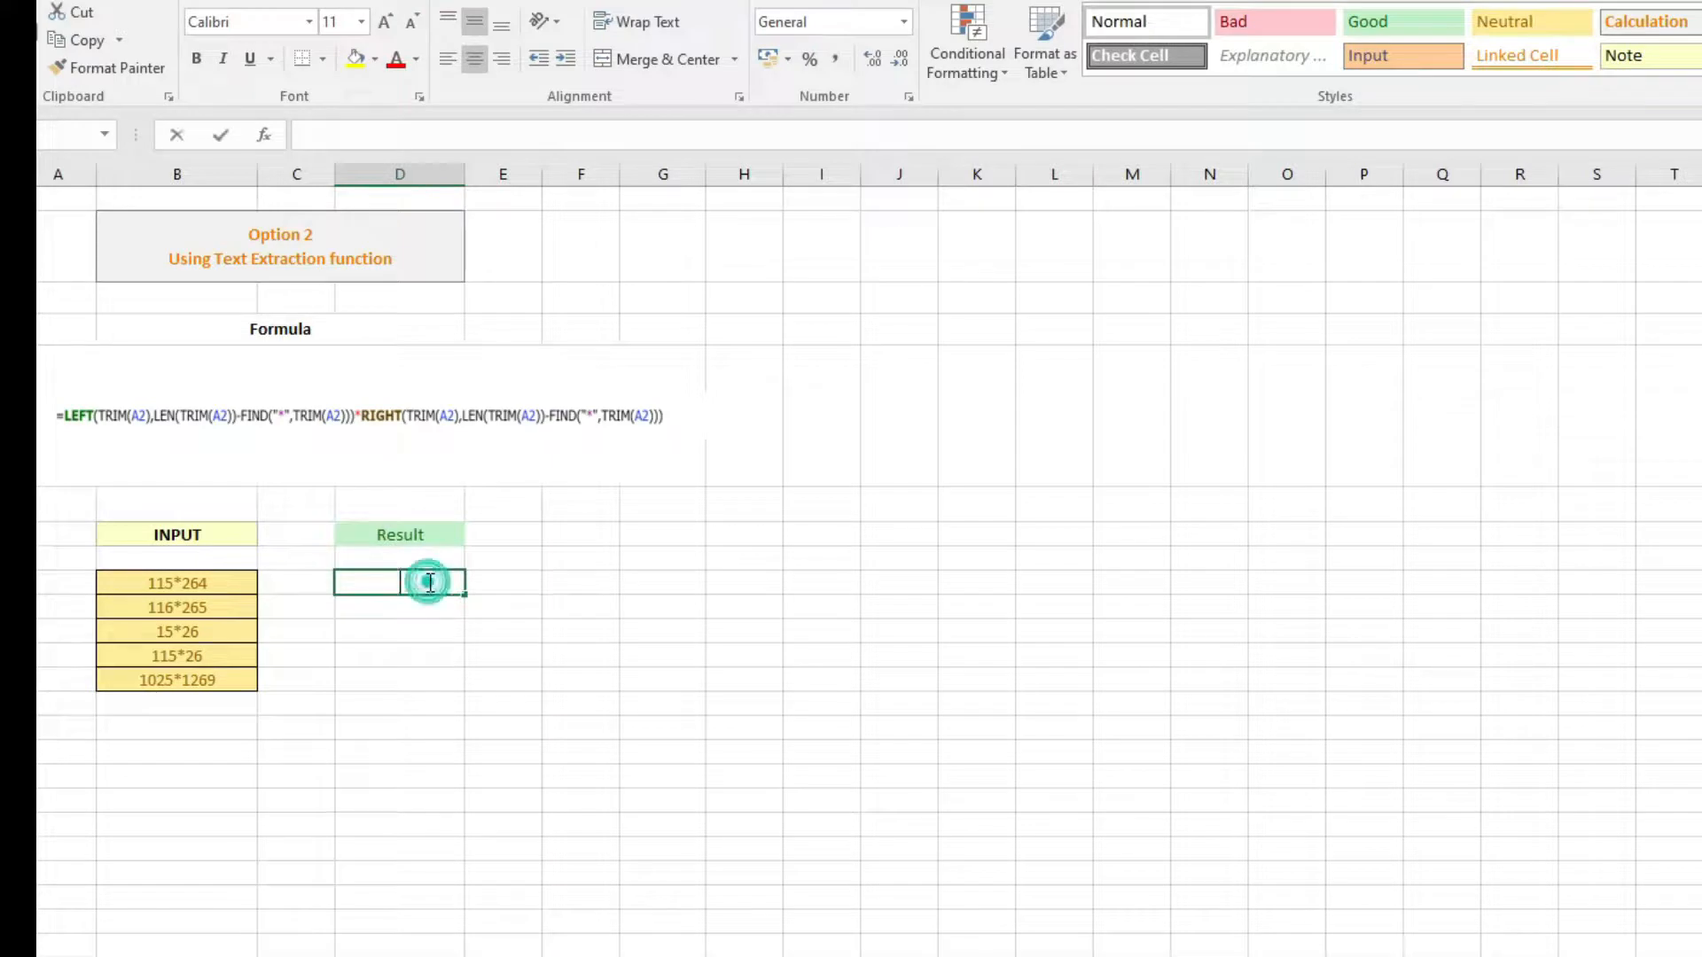
key("ctrl+v")
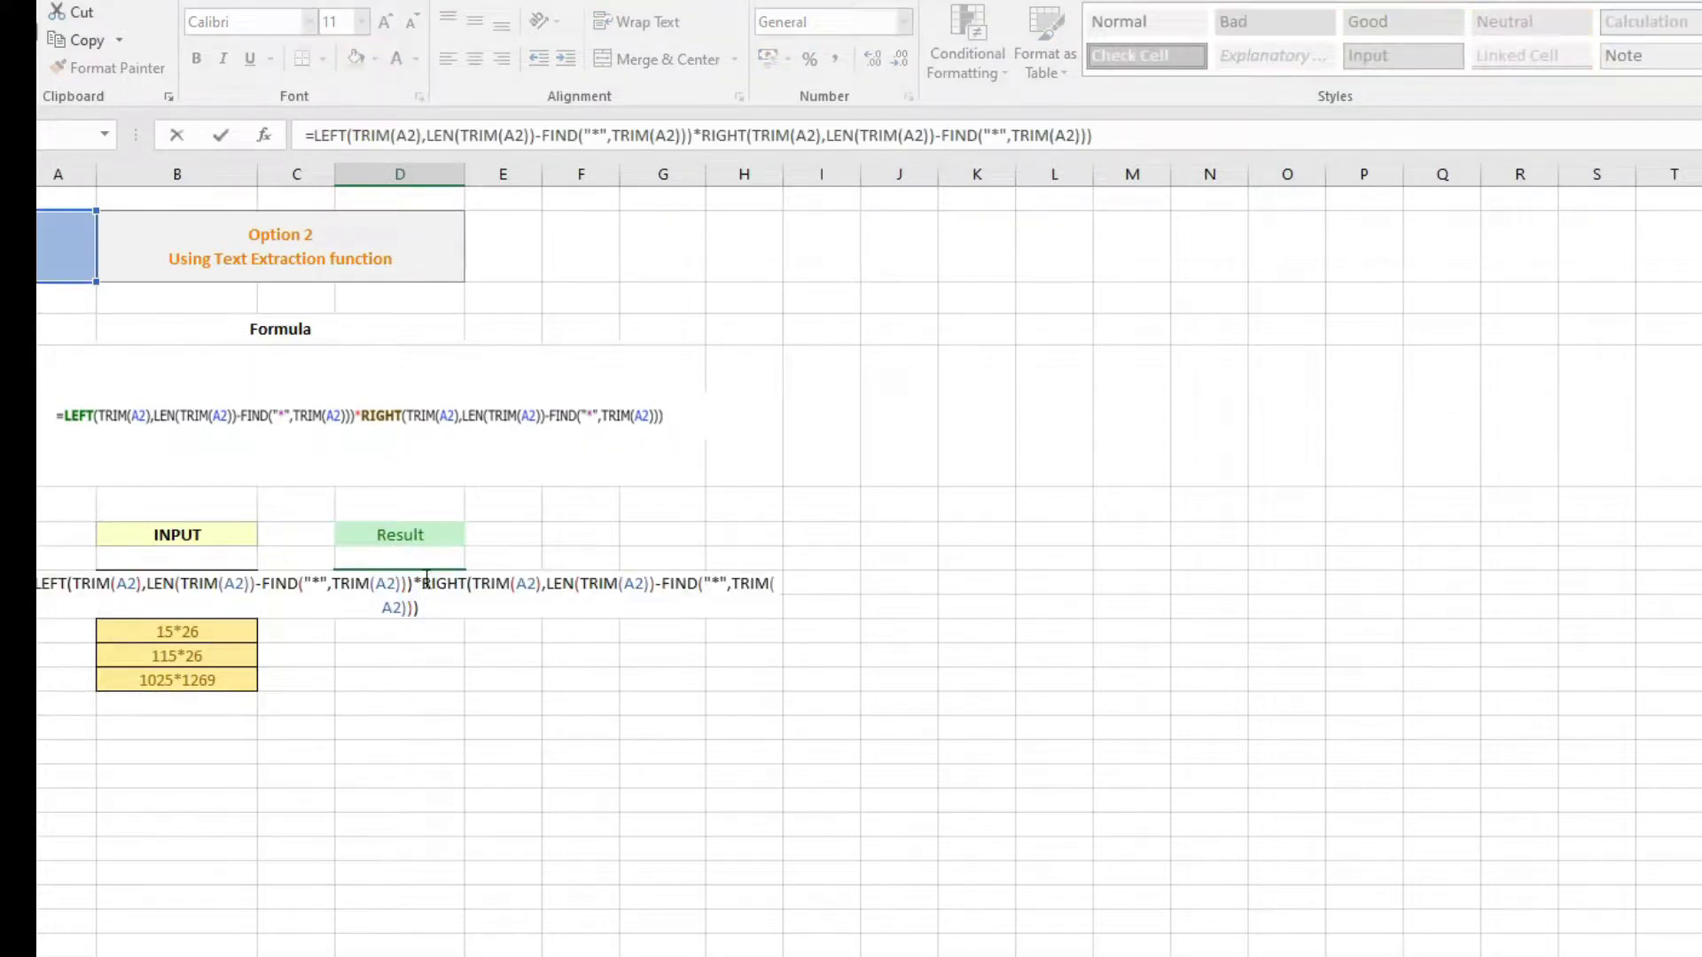
double_click(401, 135)
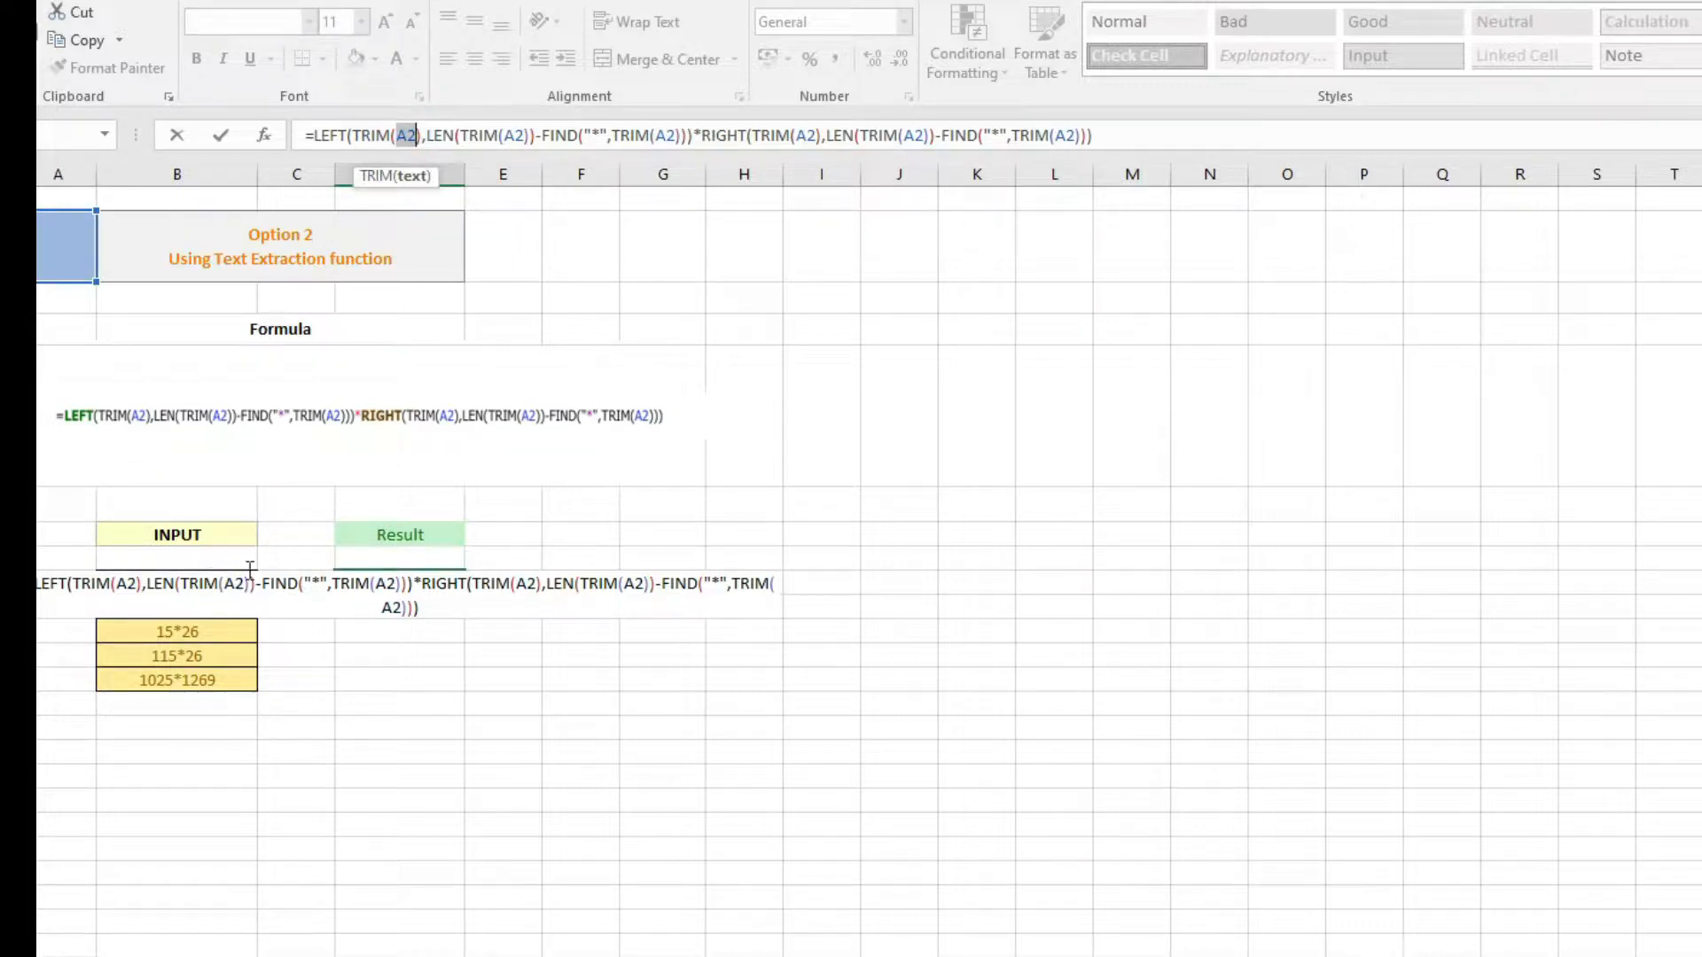
left_click(487, 135)
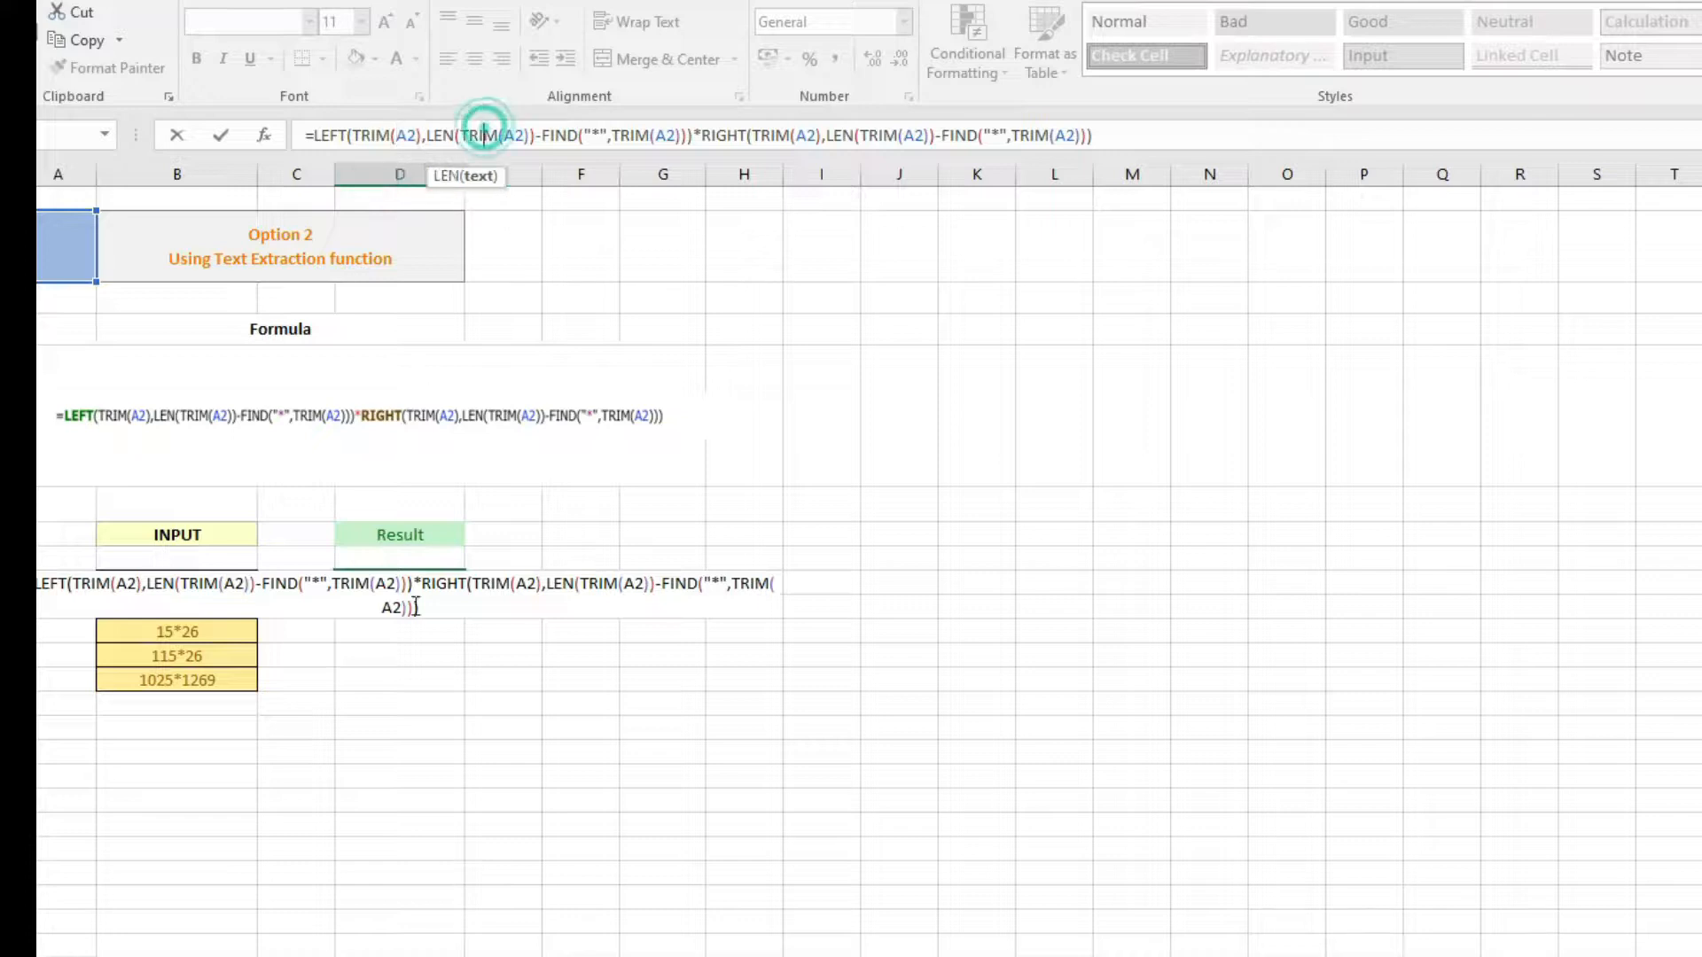
left_click(403, 676)
left_click(427, 582)
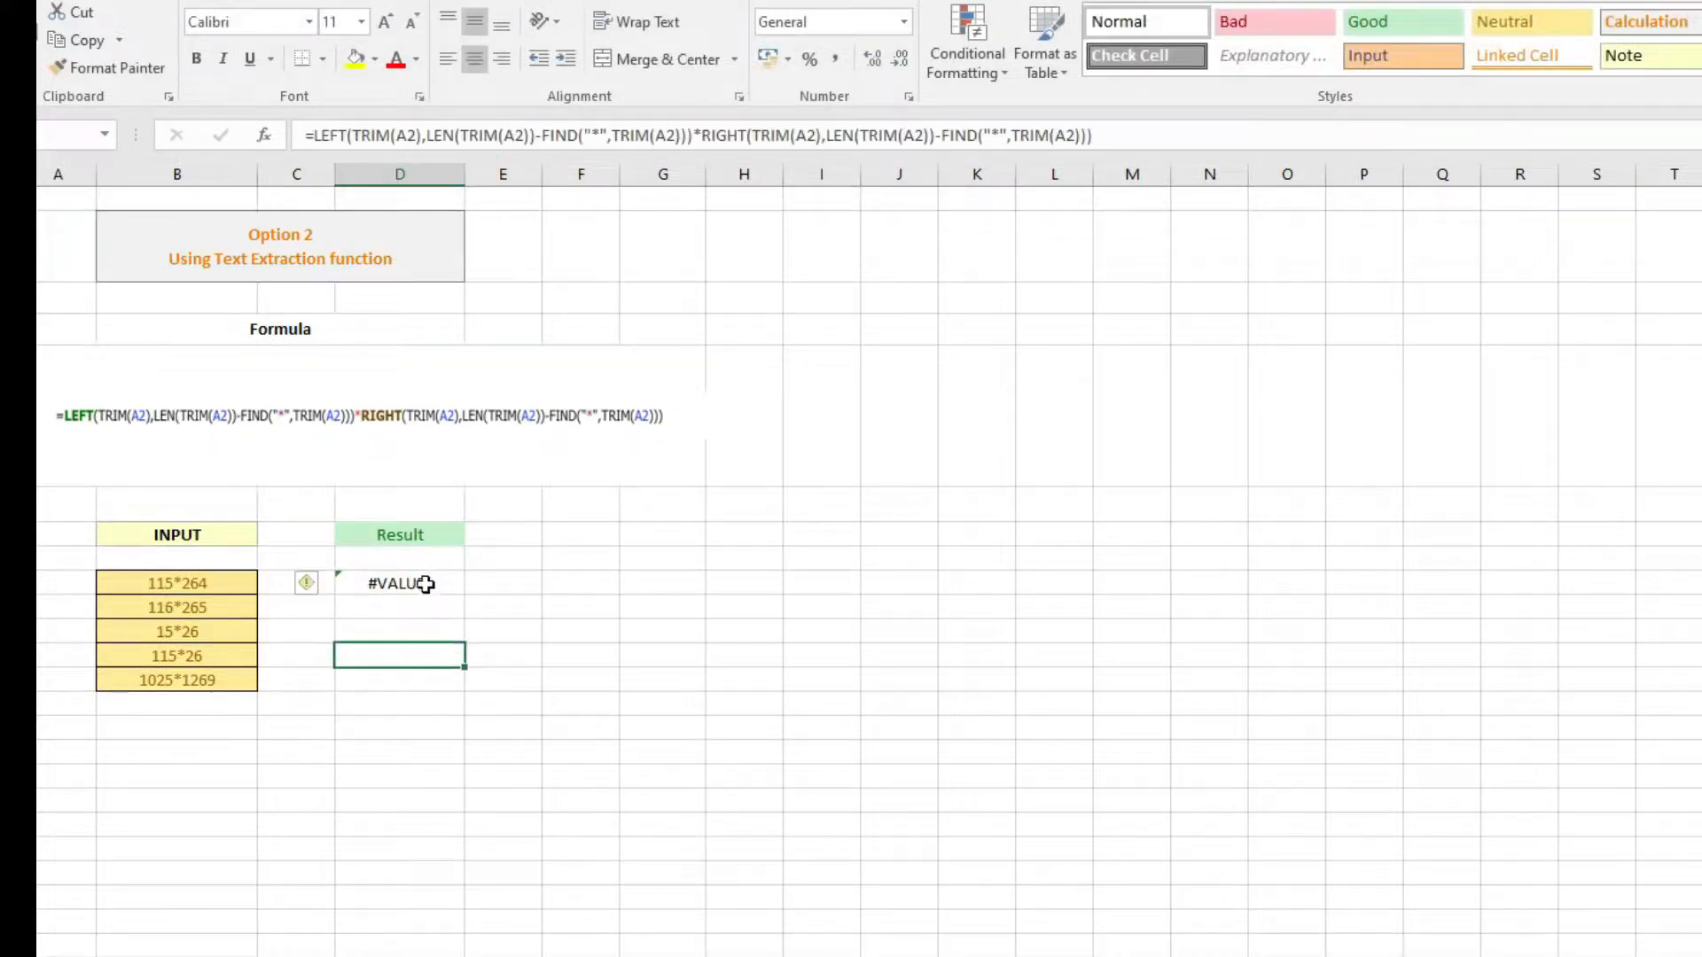
- Replace the three A2 references in the LEFT part of D9's formula with B9
left_click(398, 135)
left_click_drag(396, 135, 416, 137)
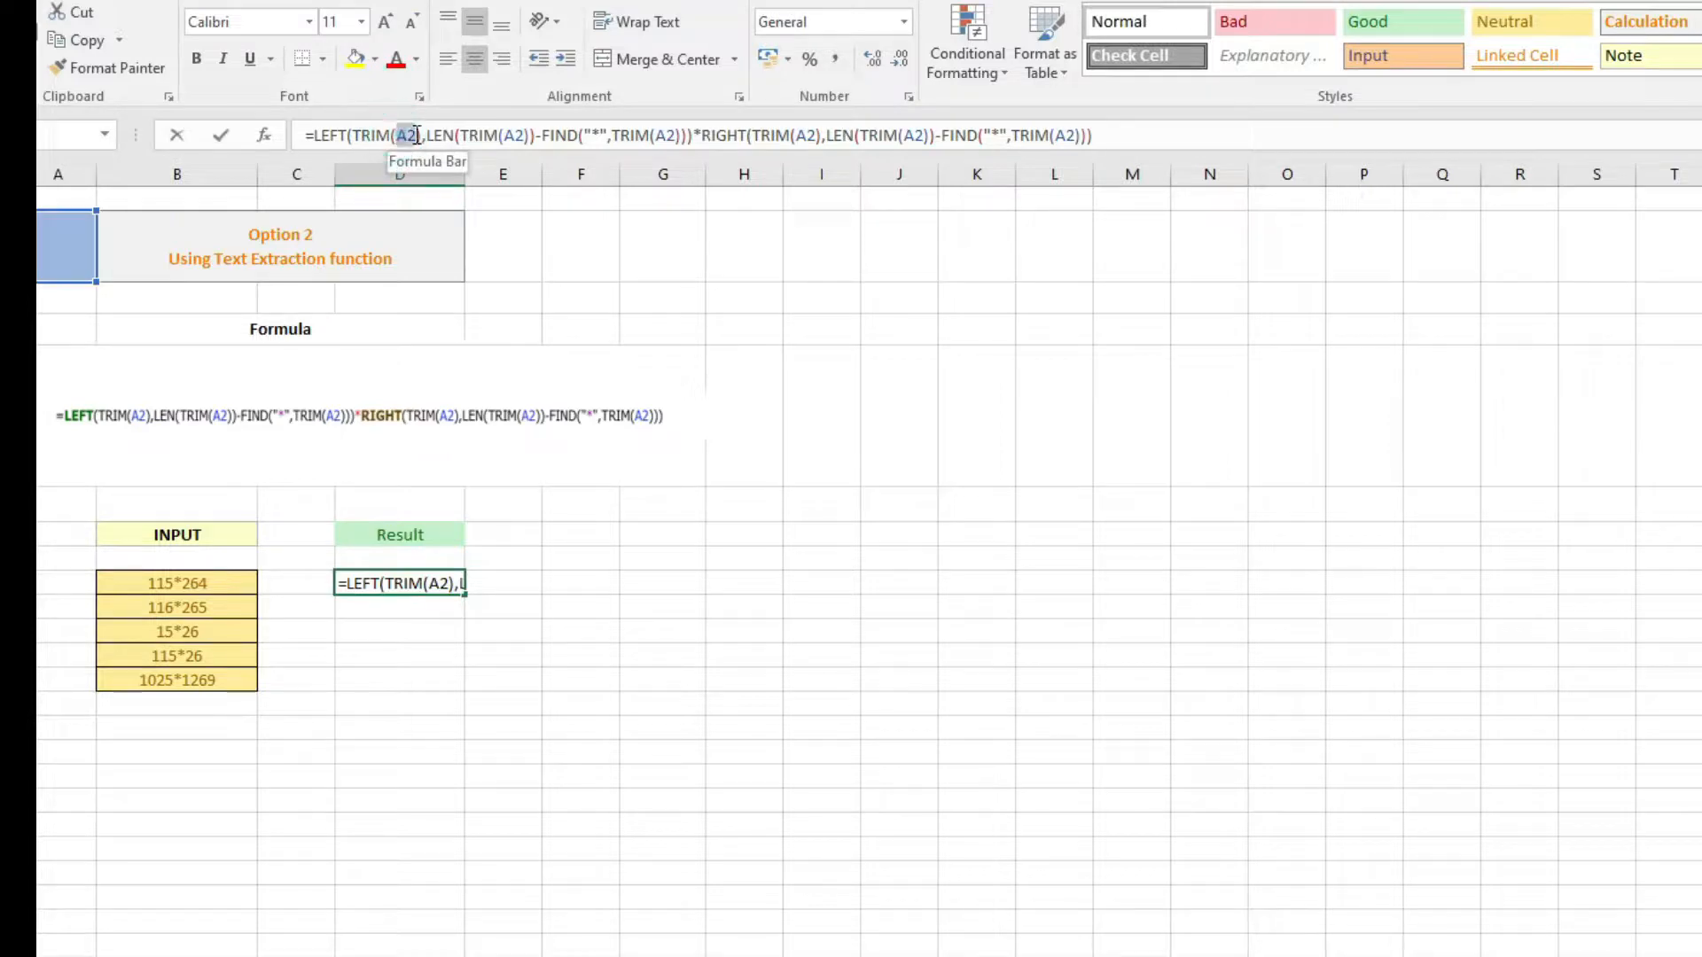
left_click(198, 582)
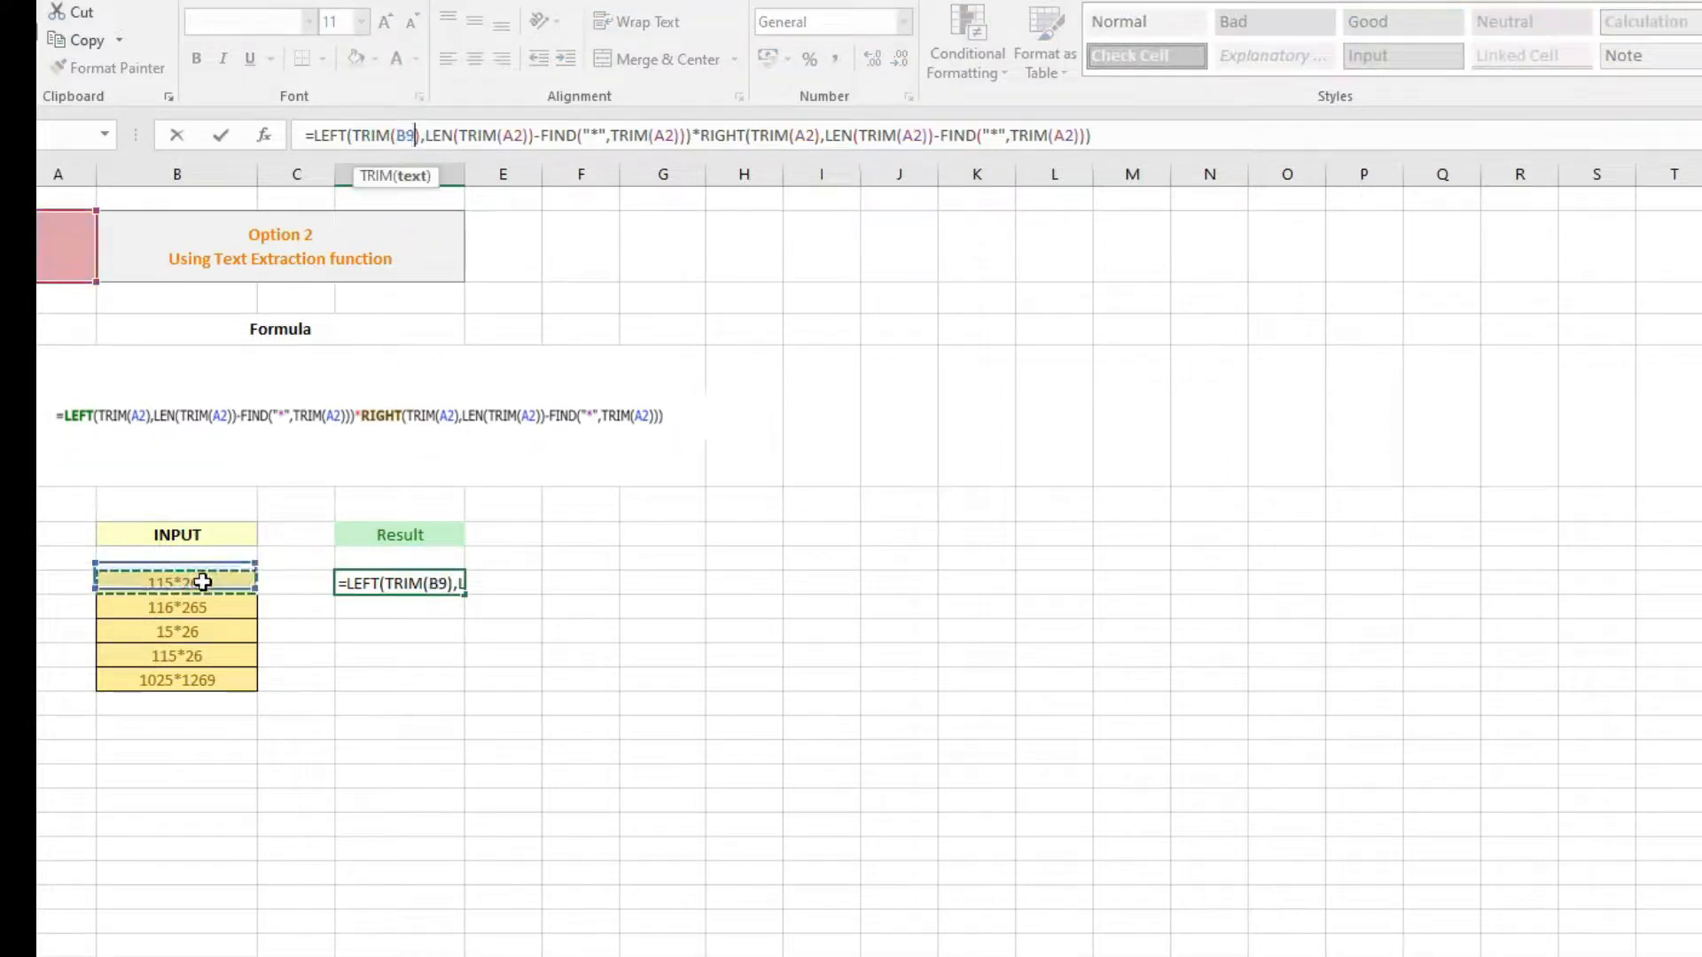
left_click(503, 137)
left_click_drag(519, 140, 526, 138)
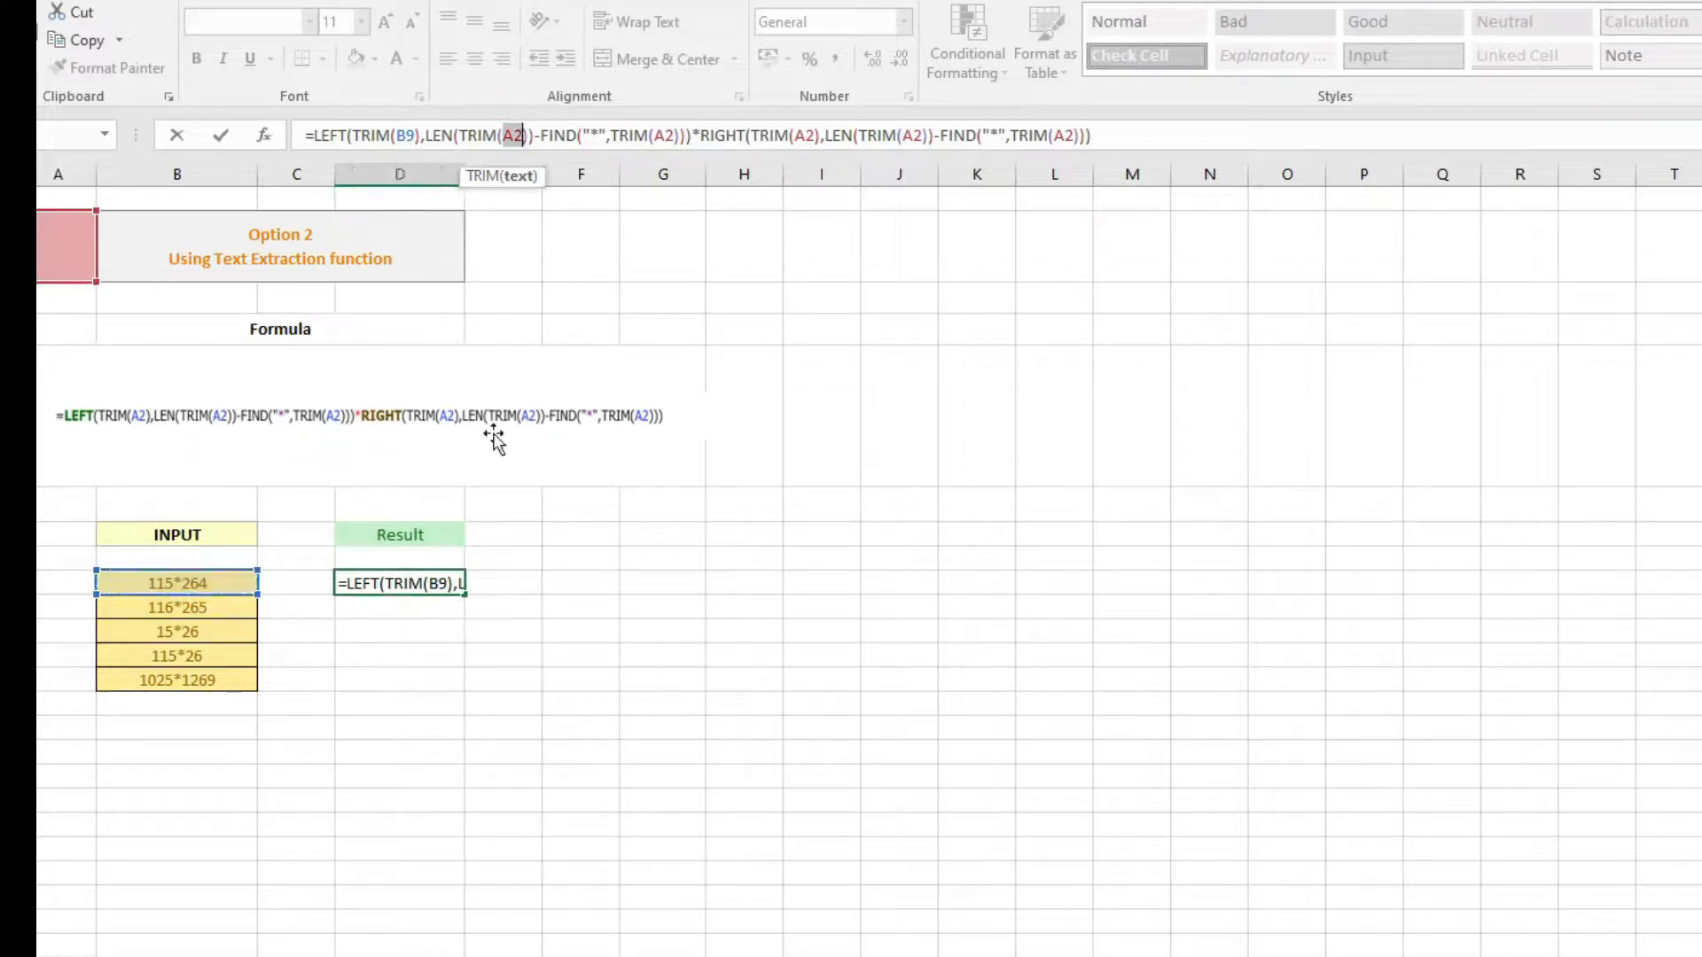
left_click(198, 586)
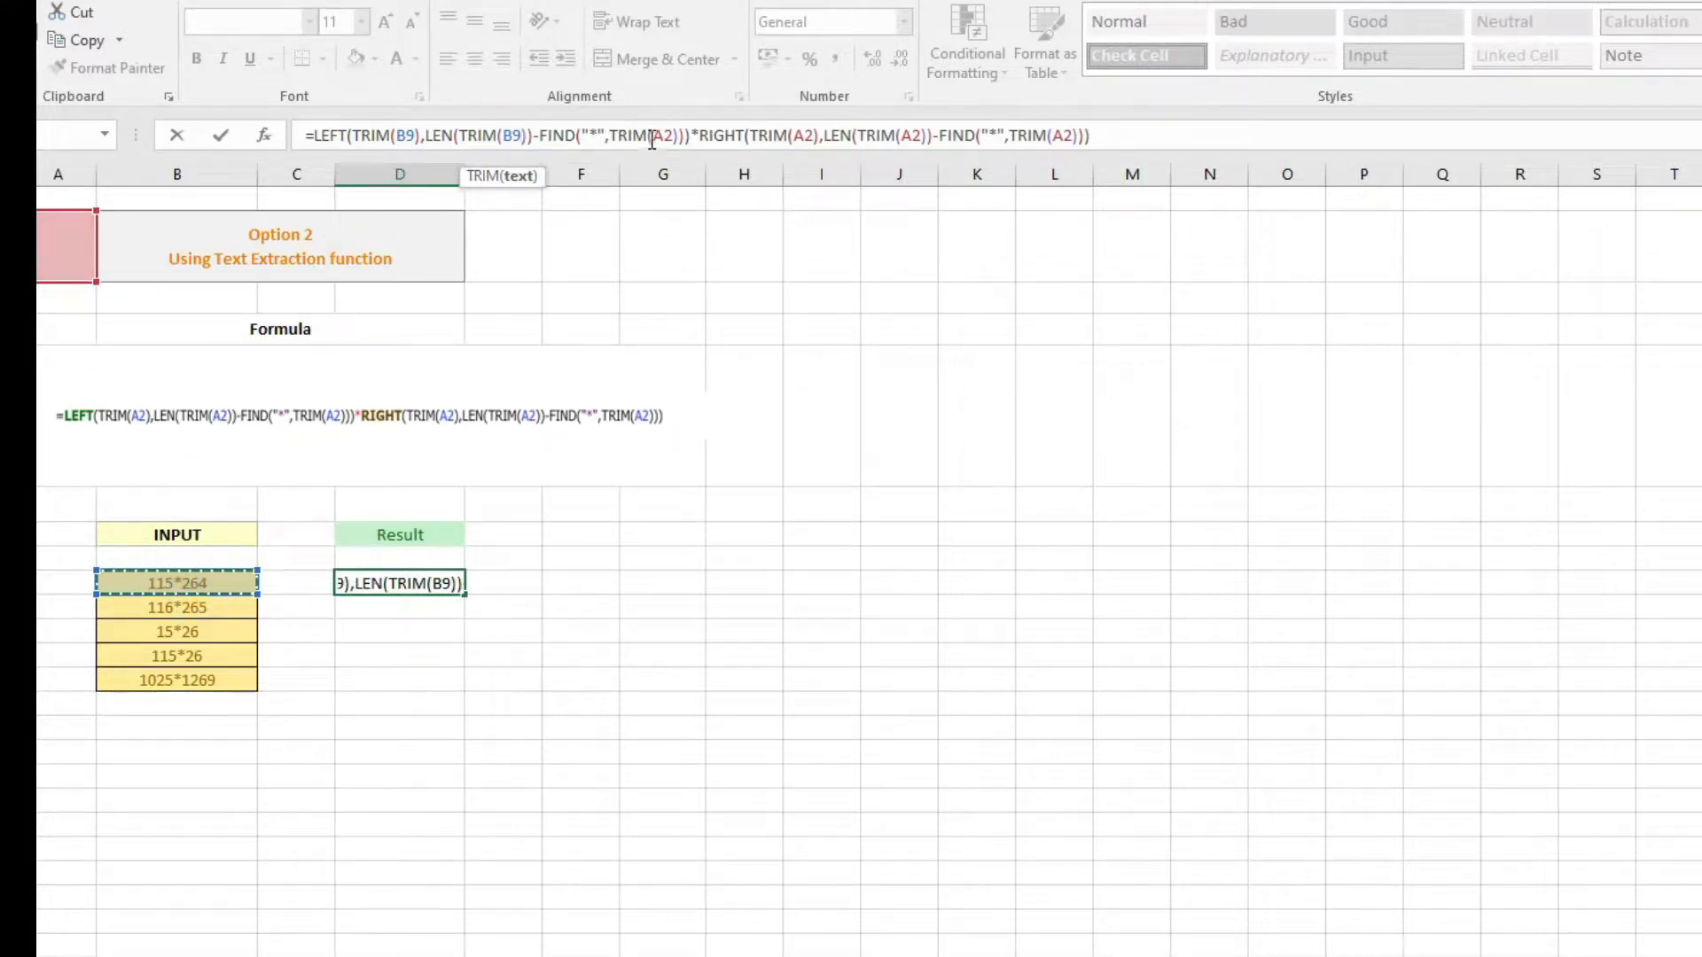
left_click_drag(655, 135, 671, 135)
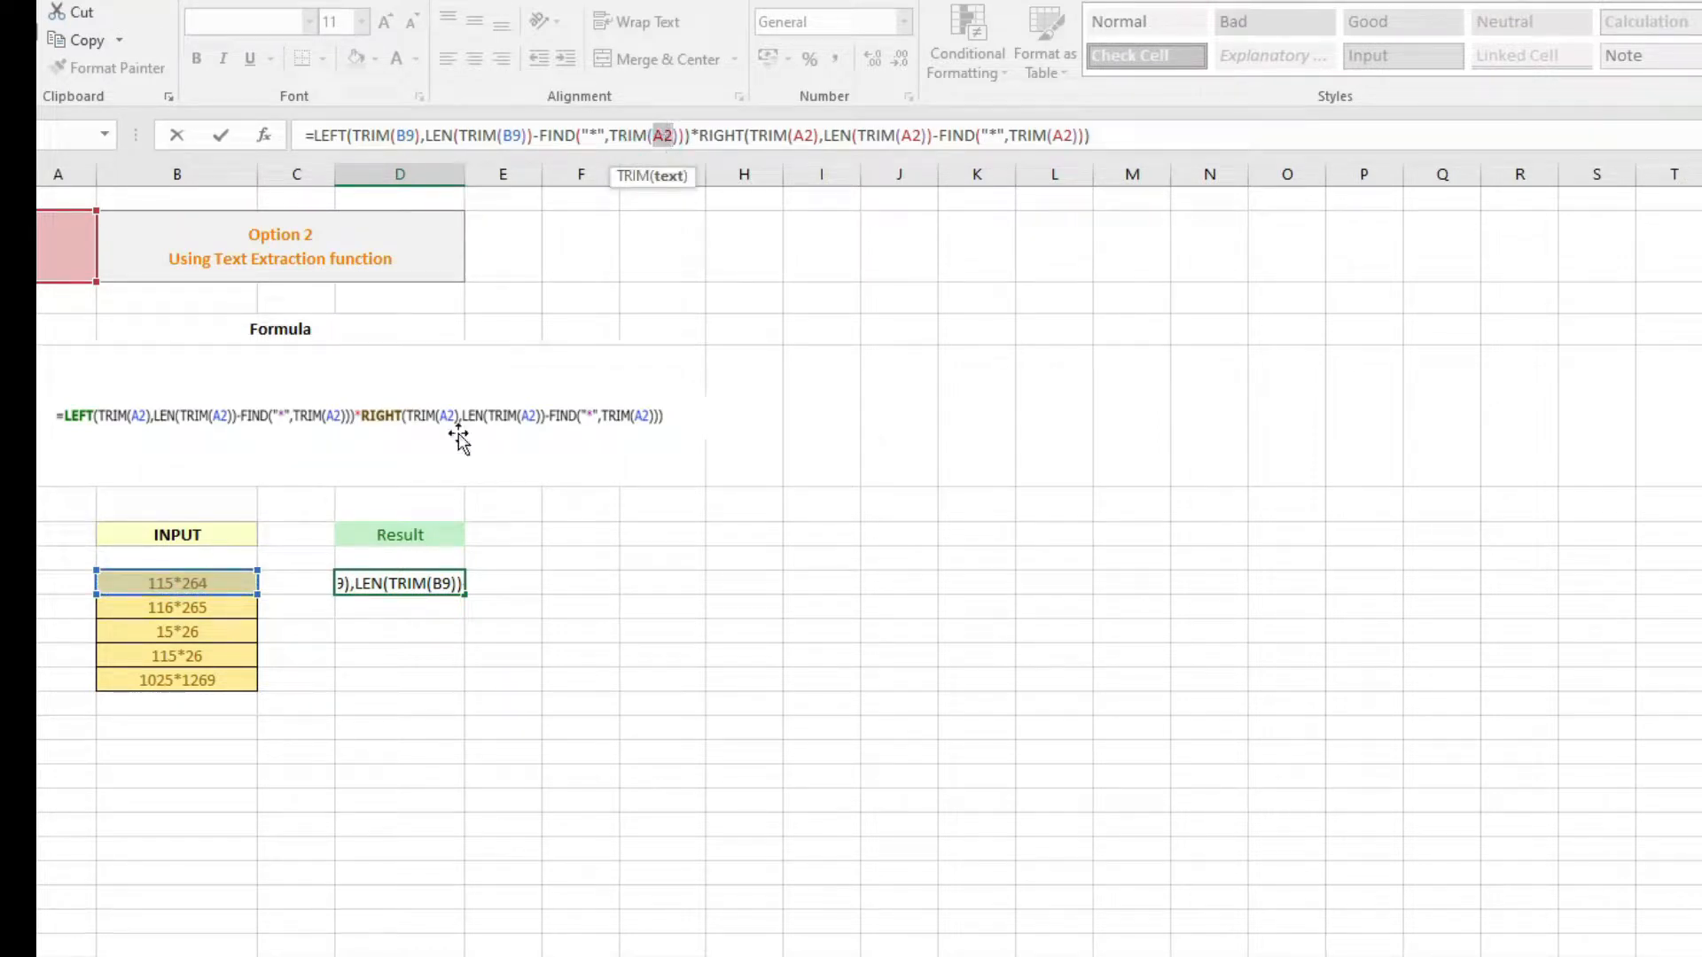
left_click(164, 585)
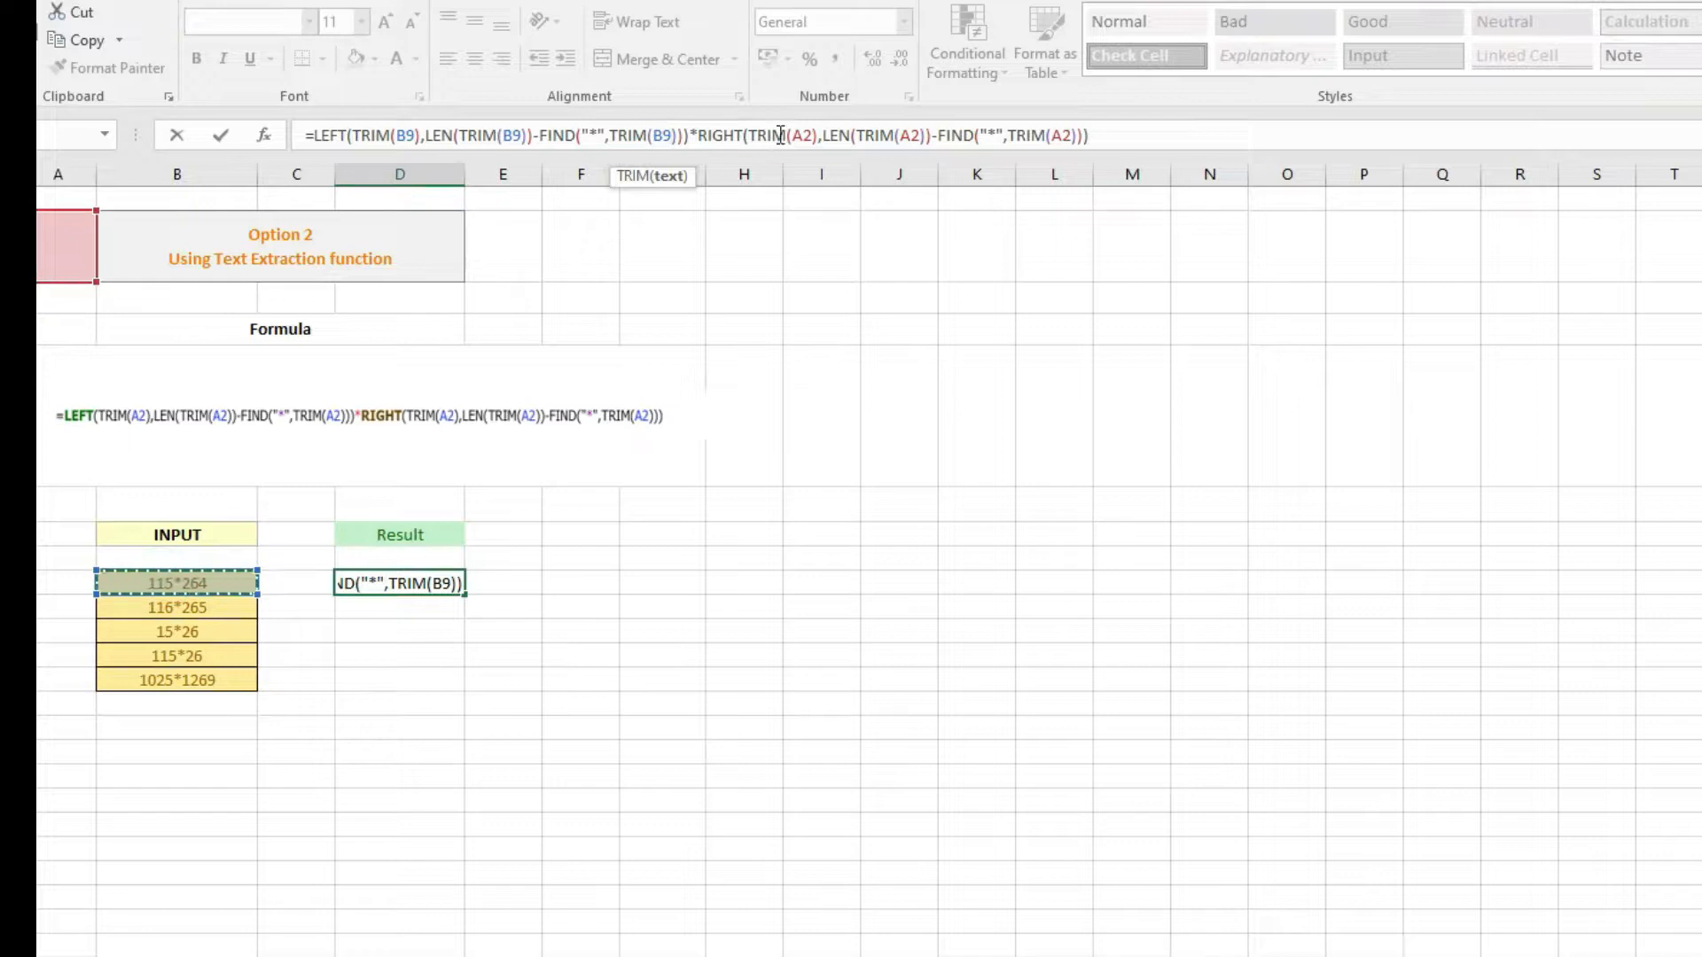
- Replace the three A2 references in the RIGHT part of D9's formula with B9
left_click_drag(792, 134, 814, 134)
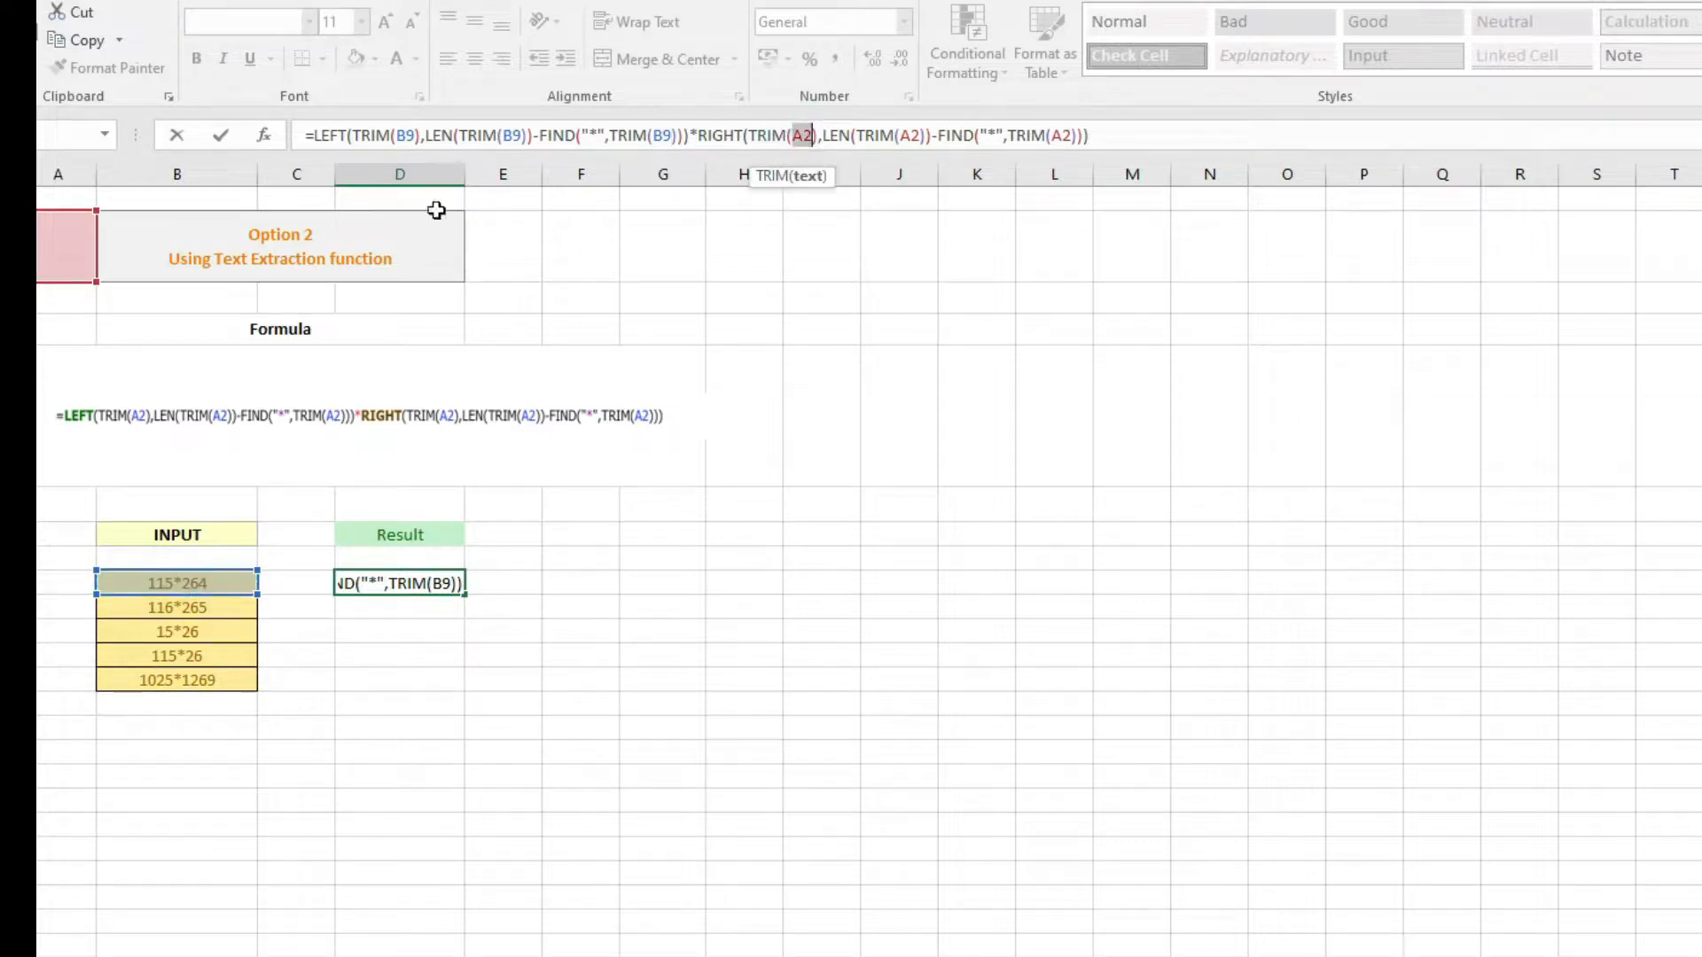
left_click(224, 583)
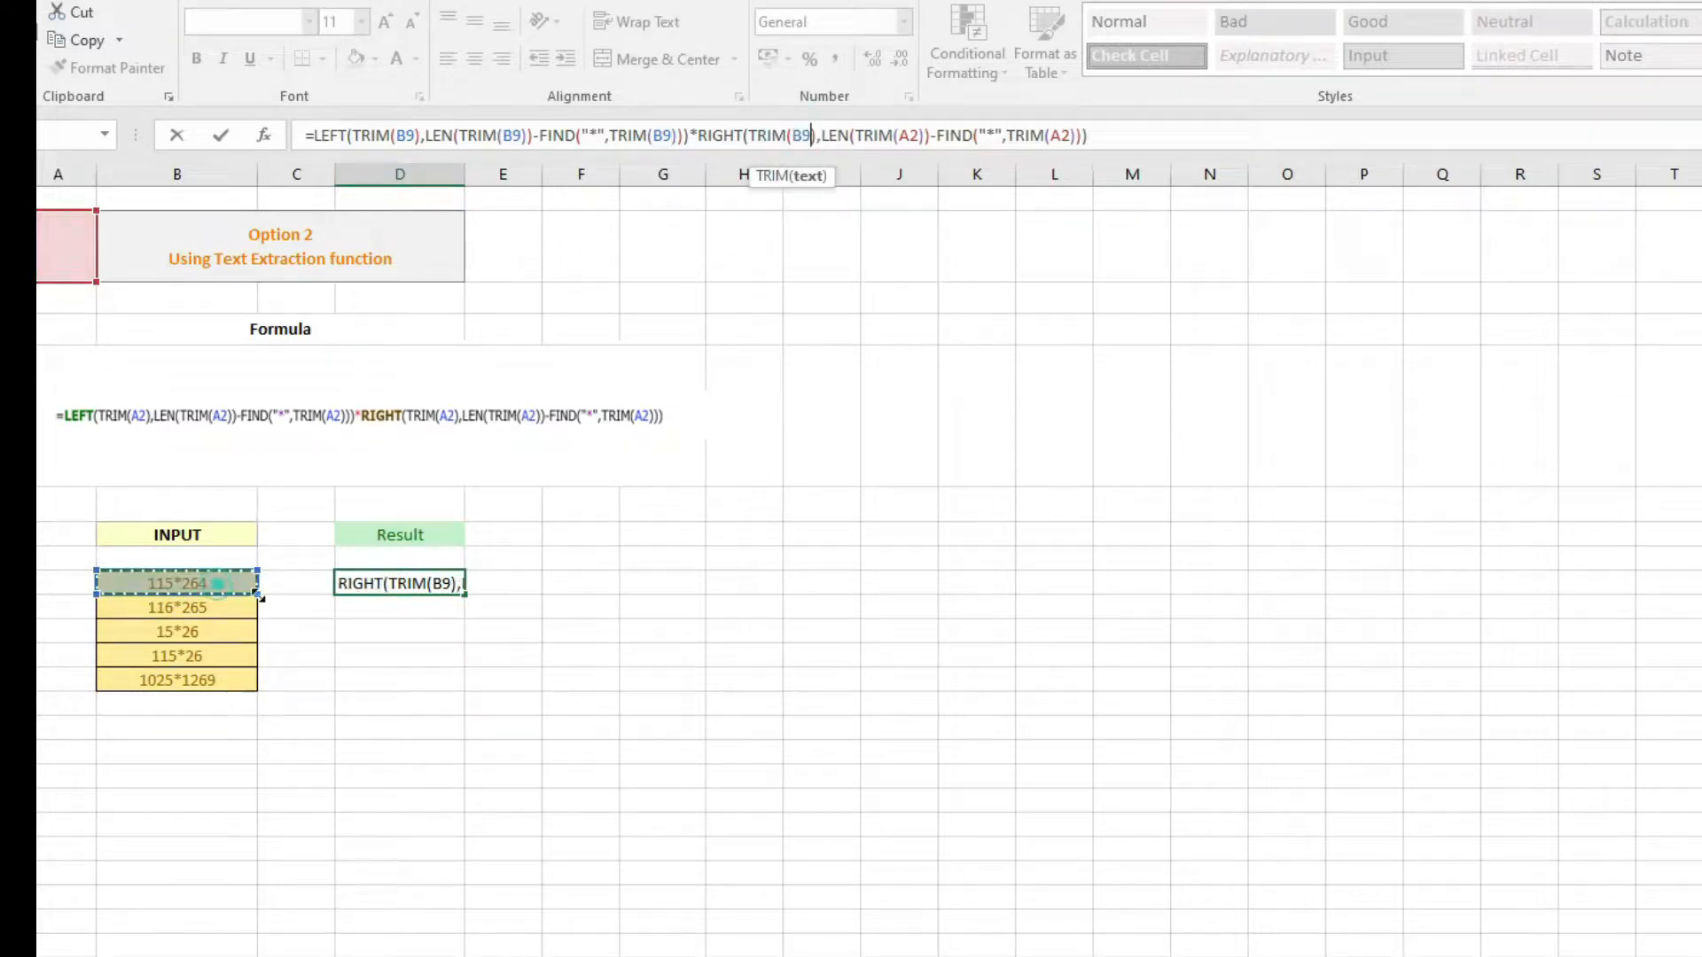
left_click_drag(898, 136, 916, 138)
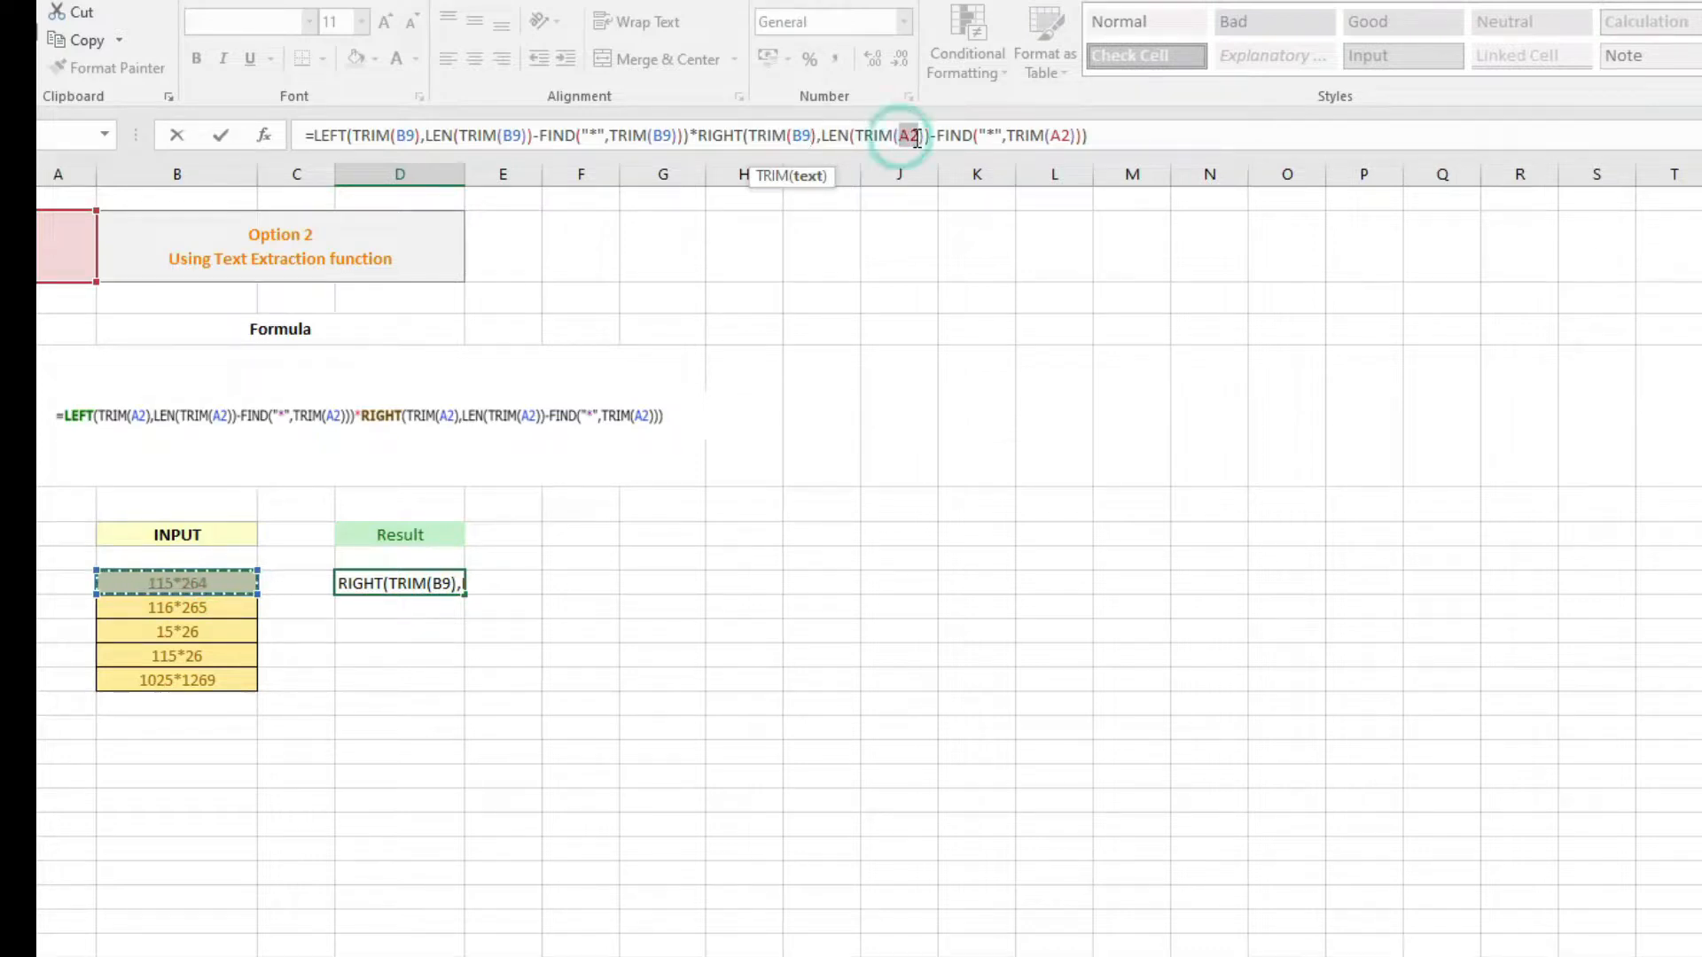
left_click(153, 583)
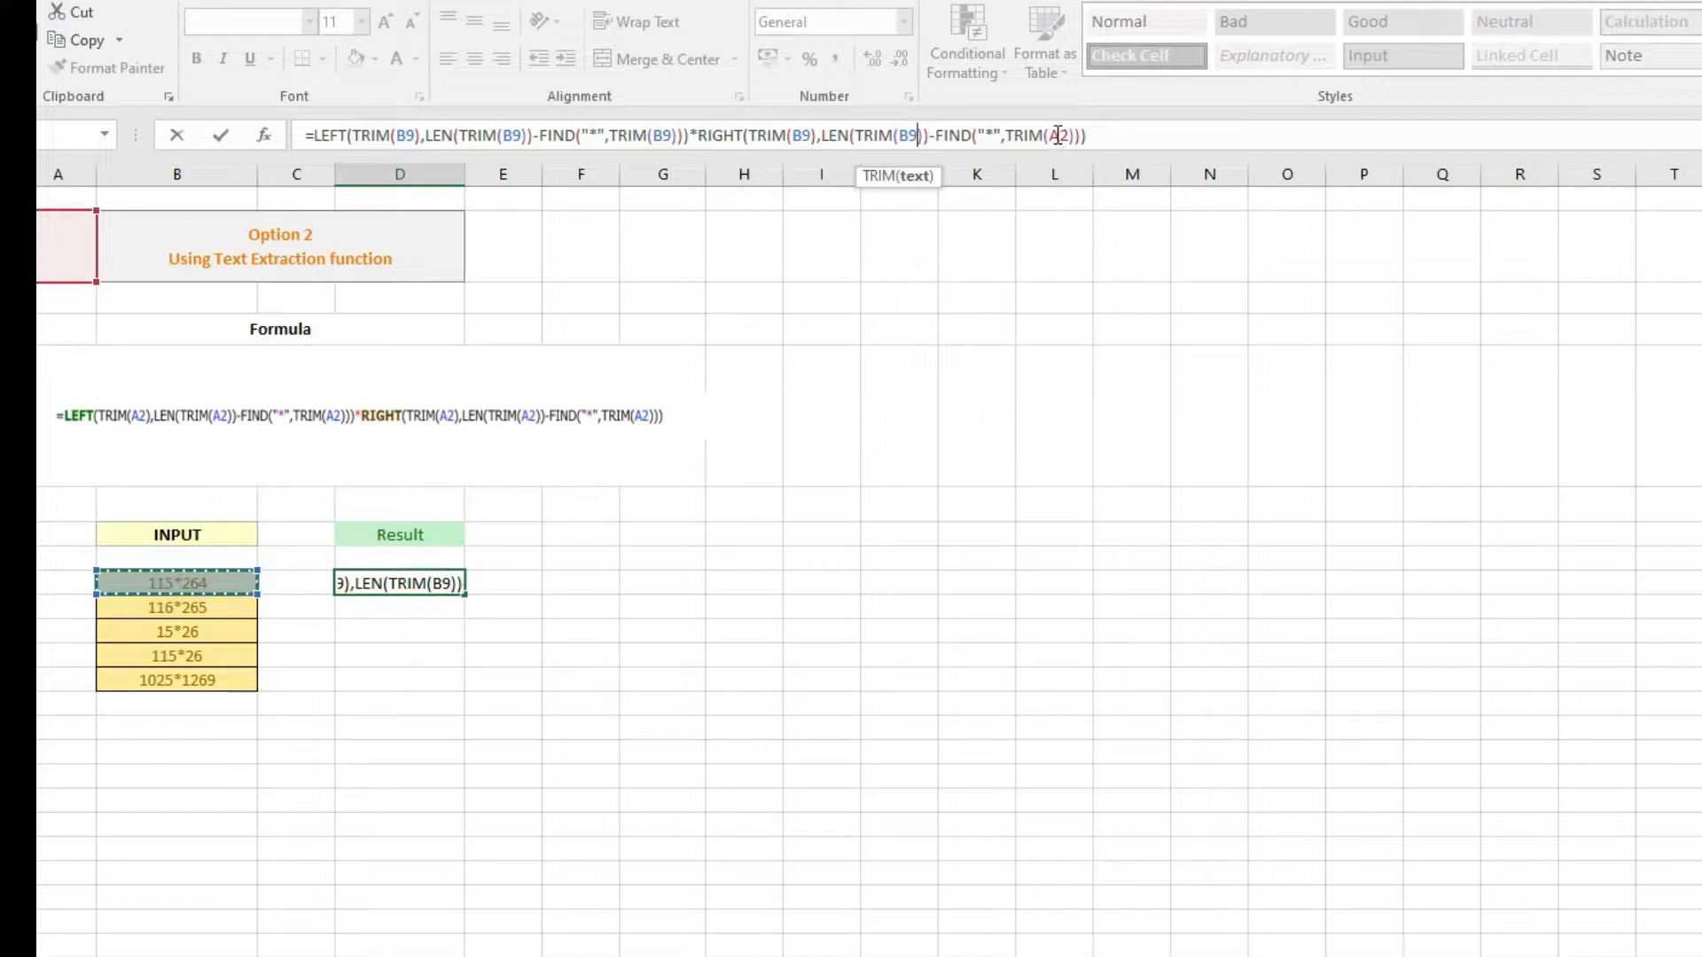
left_click_drag(1051, 135, 1069, 136)
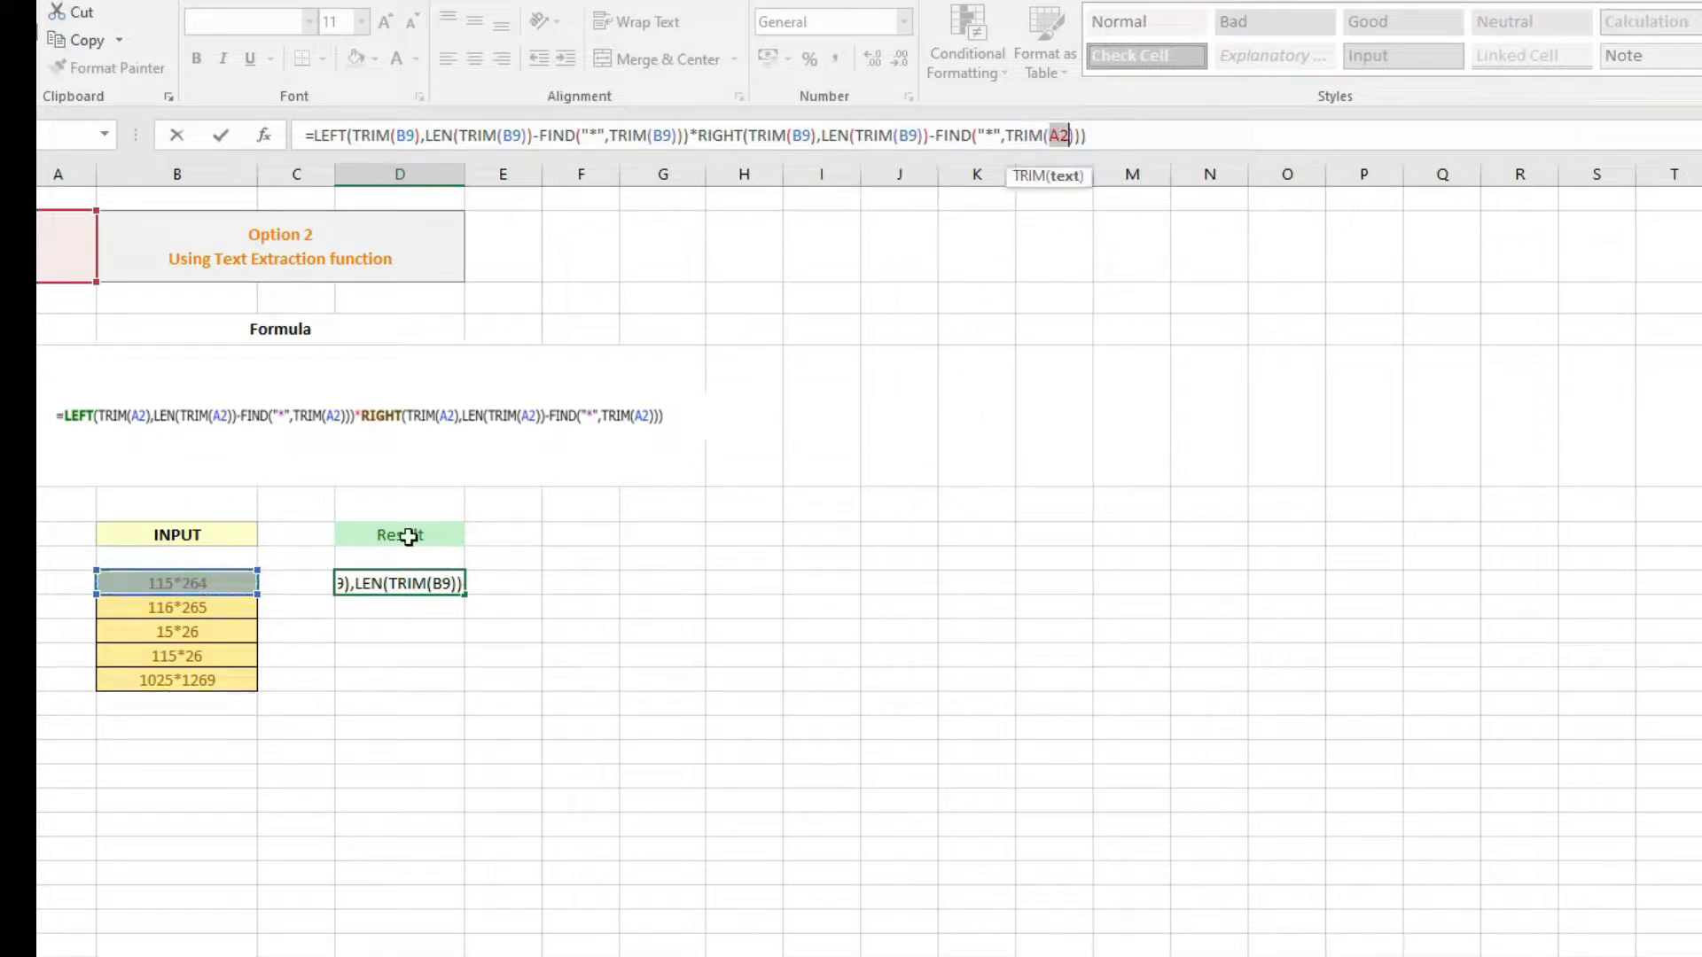
left_click(190, 582)
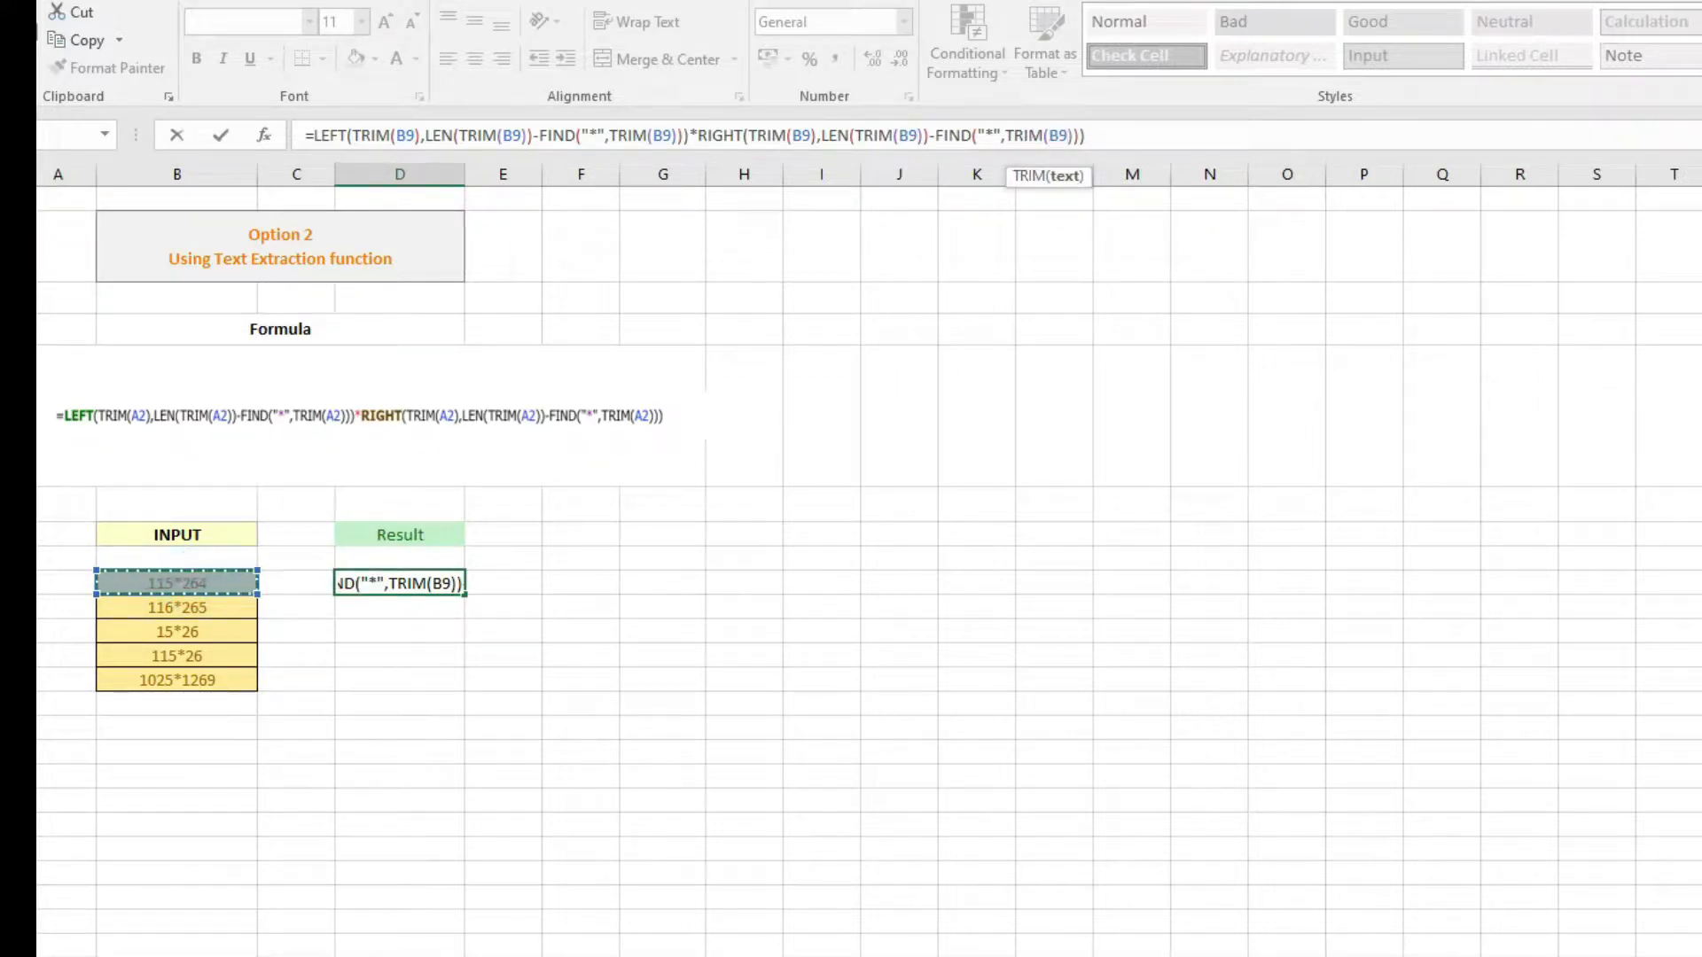
- Switch to Notepad and add the line "Am changing formula to determain My target Cell" below the formula
key("alt+Tab")
left_click(1297, 654)
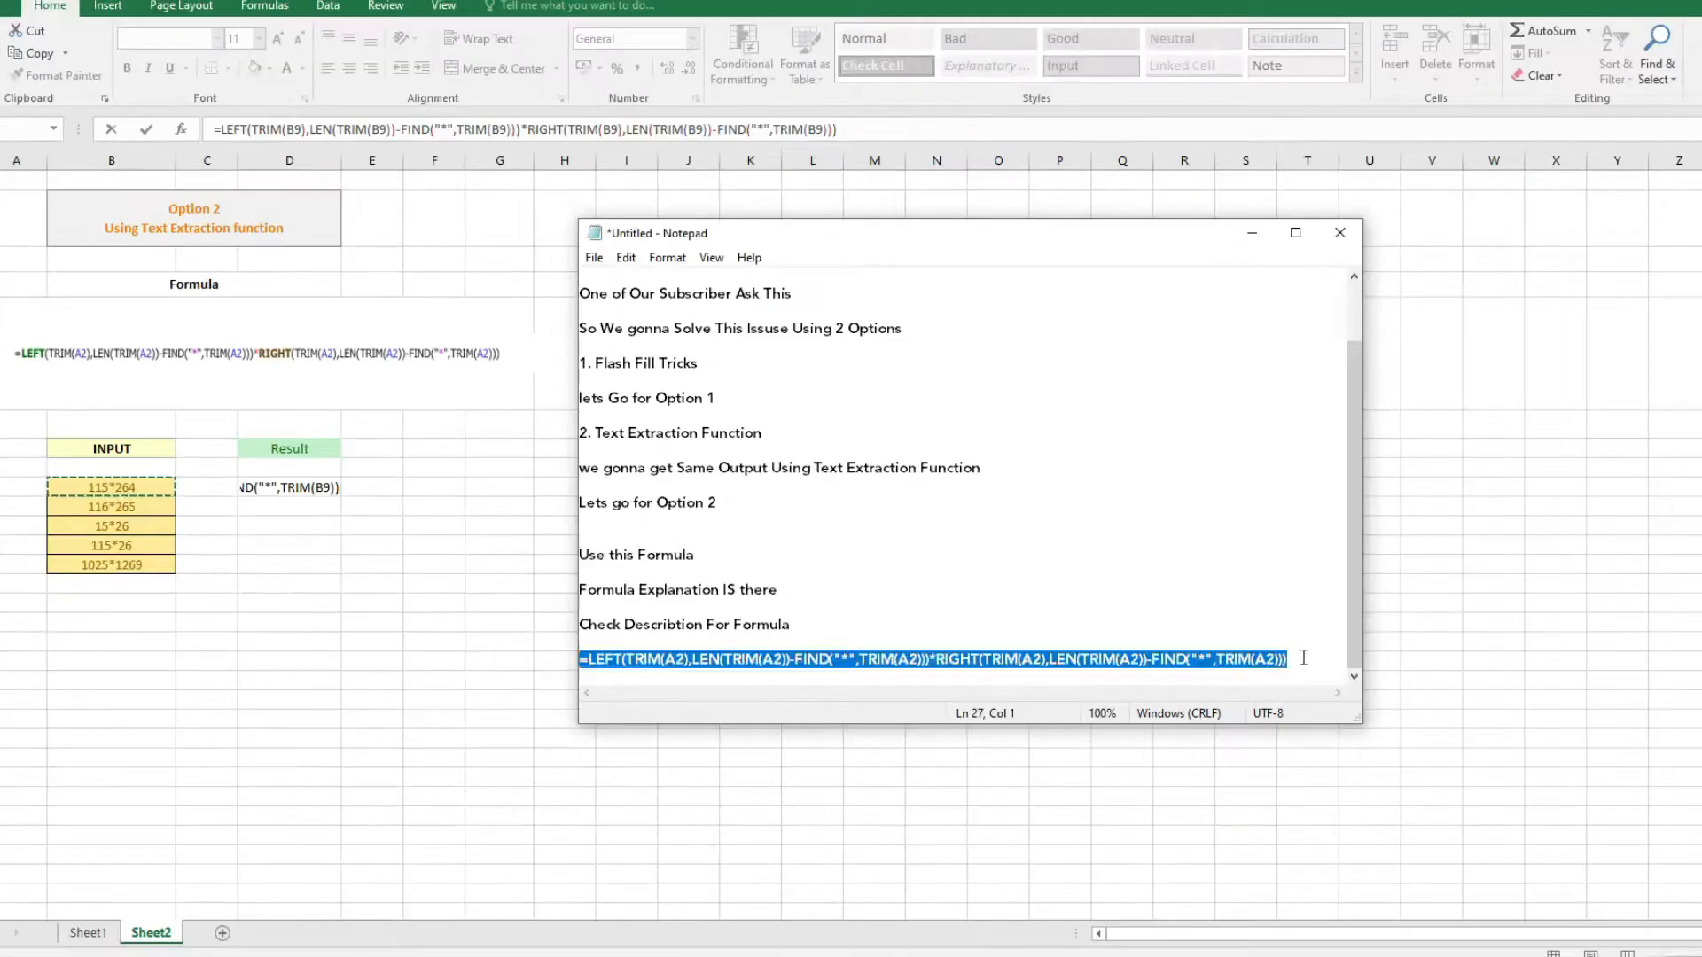
key("Return")
key("Return")
type("Am c")
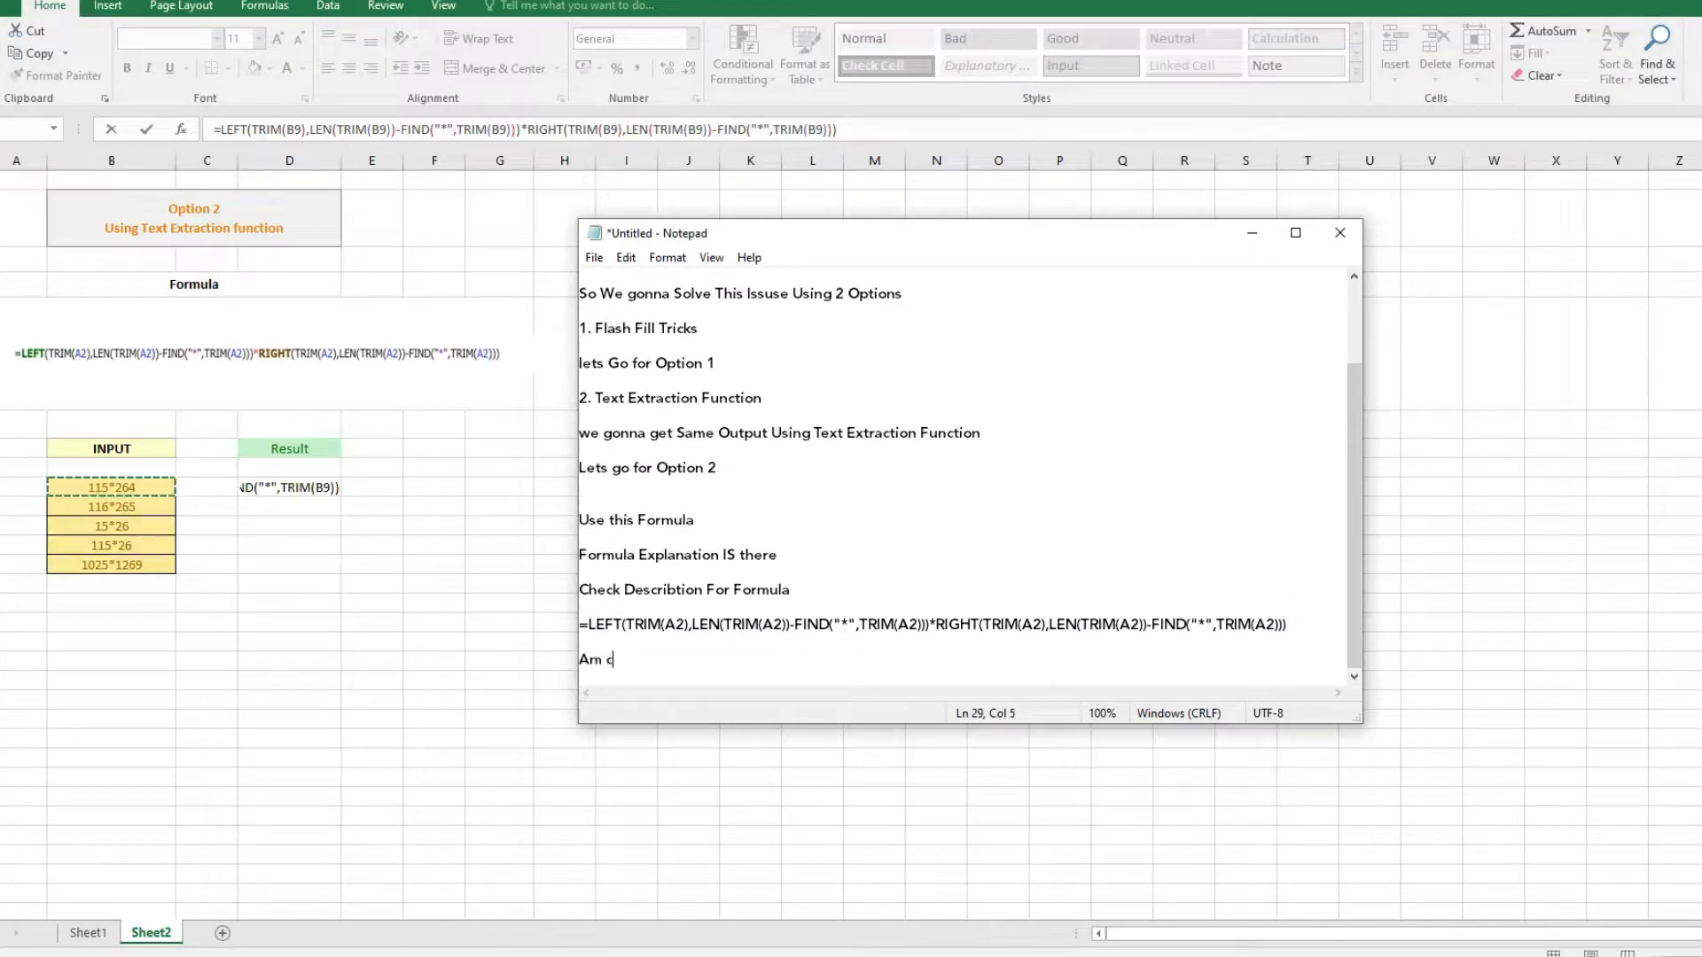
type("hanging formula to determain My")
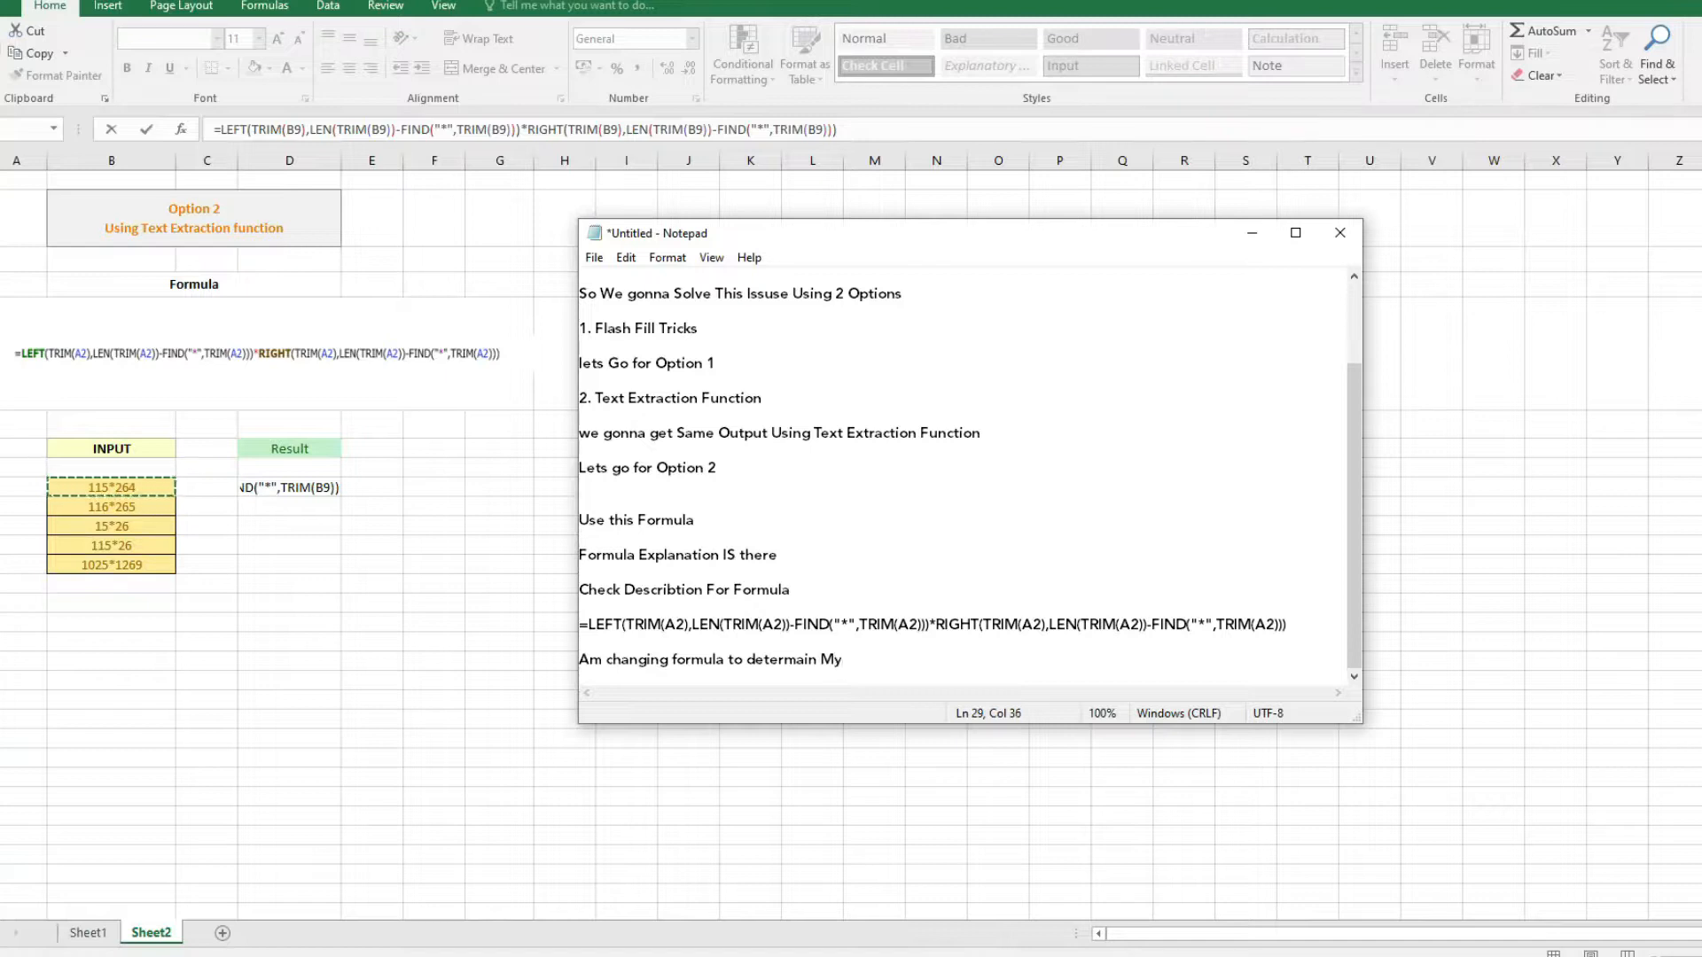
type(" target Cell")
key("Return")
type("then")
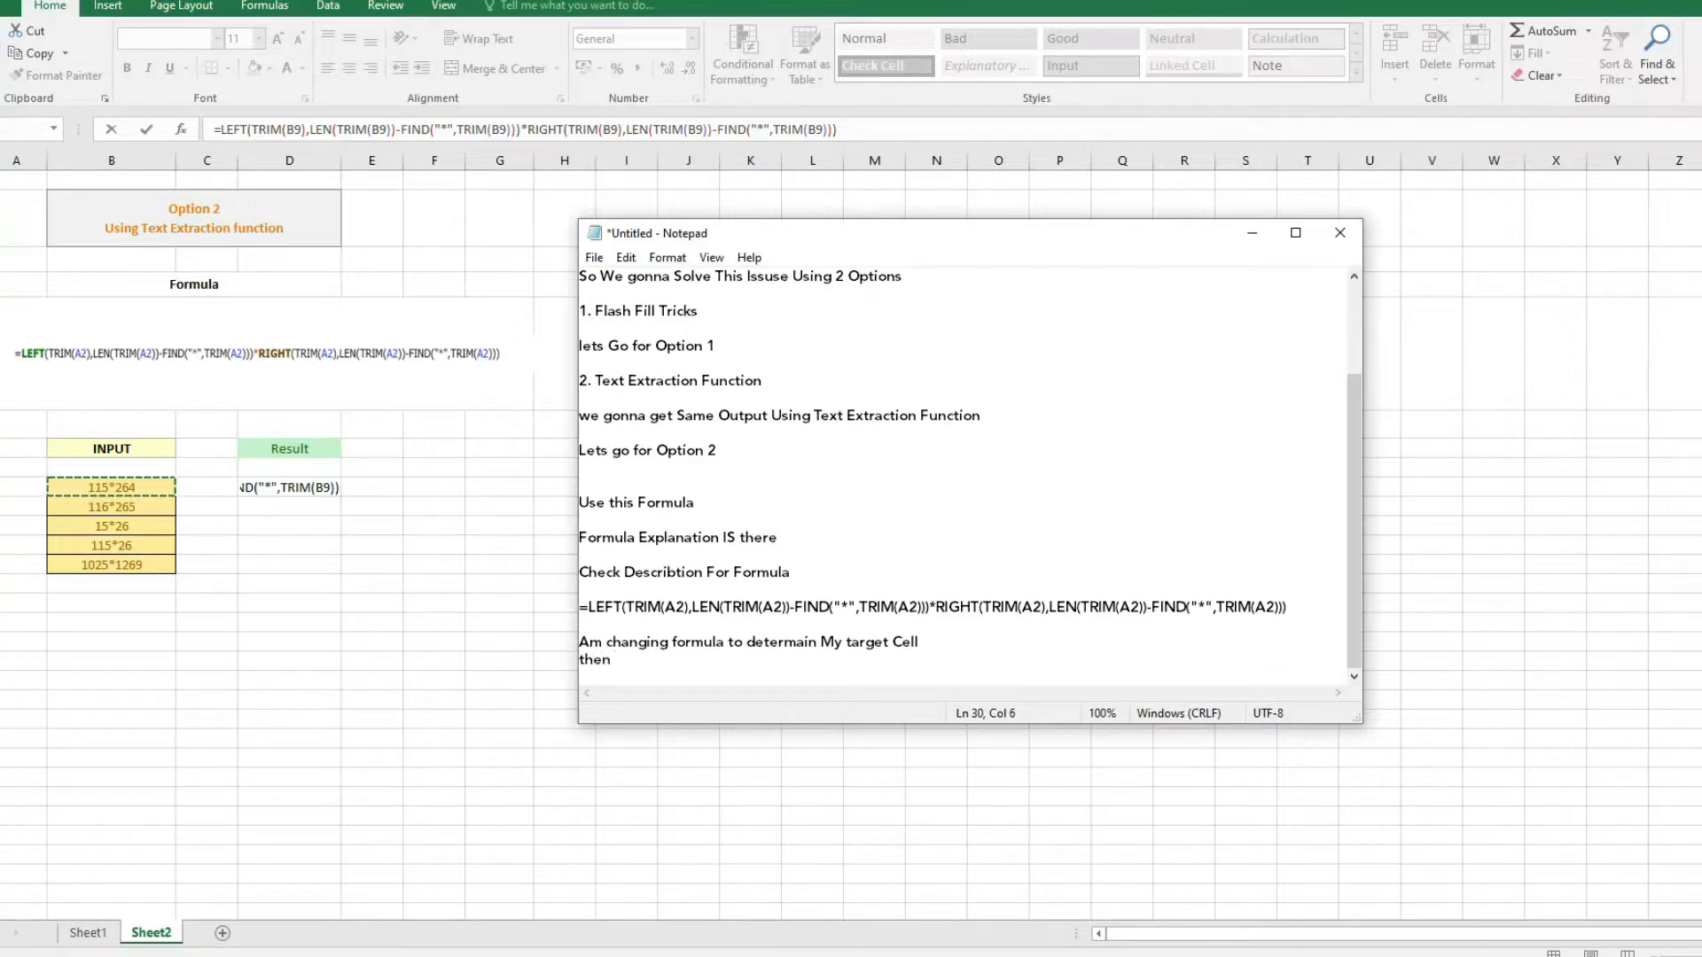
key("BackSpace")
key("BackSpace")
key("BackSpace")
key("BackSpace")
key("BackSpace")
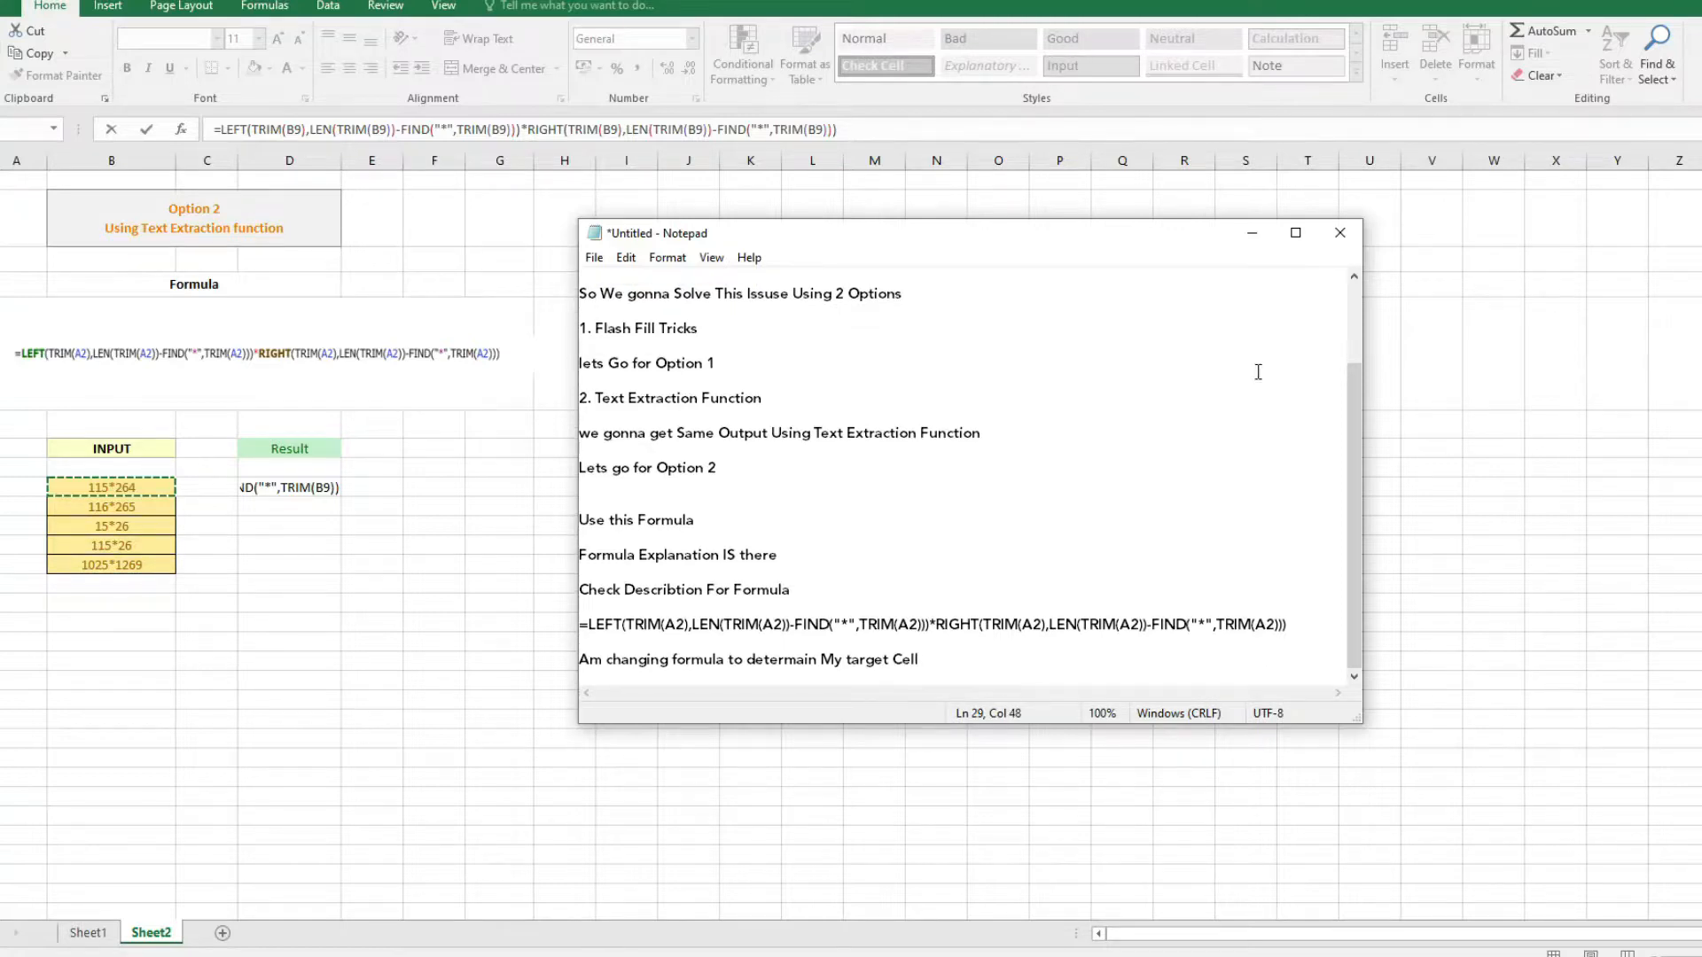
- Add the line "if you are using any midle letter then change this find option too" below the existing notes
key("Return")
key("Return")
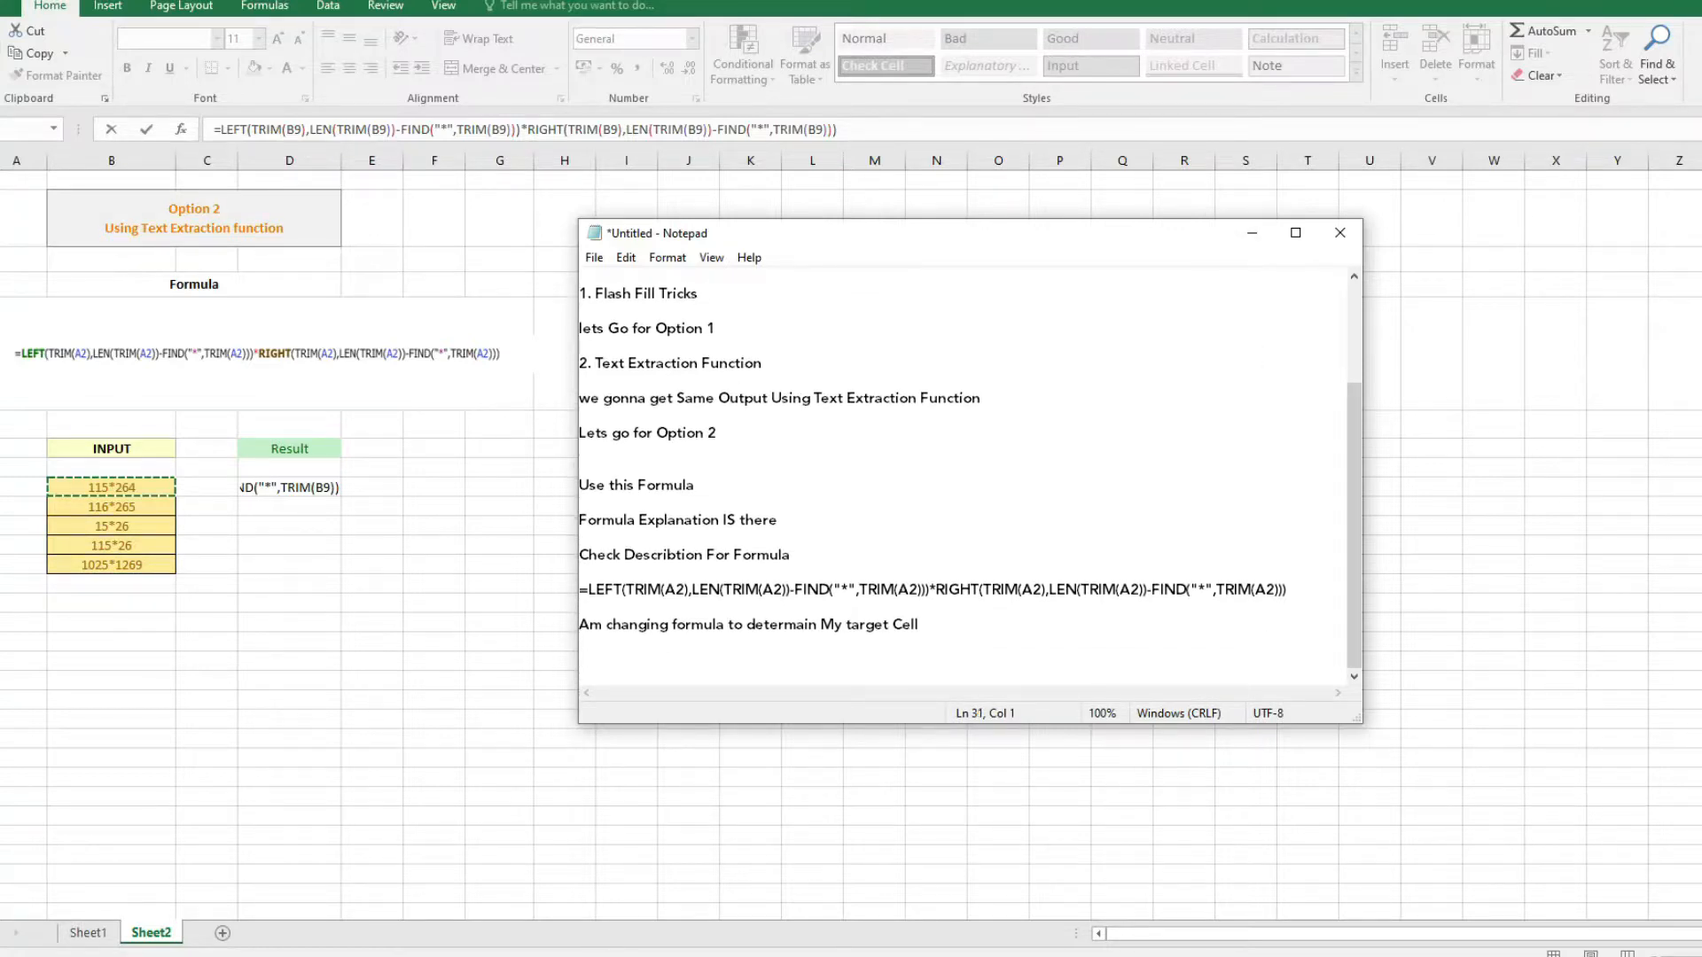
type("if you are using")
type("any midle letter ")
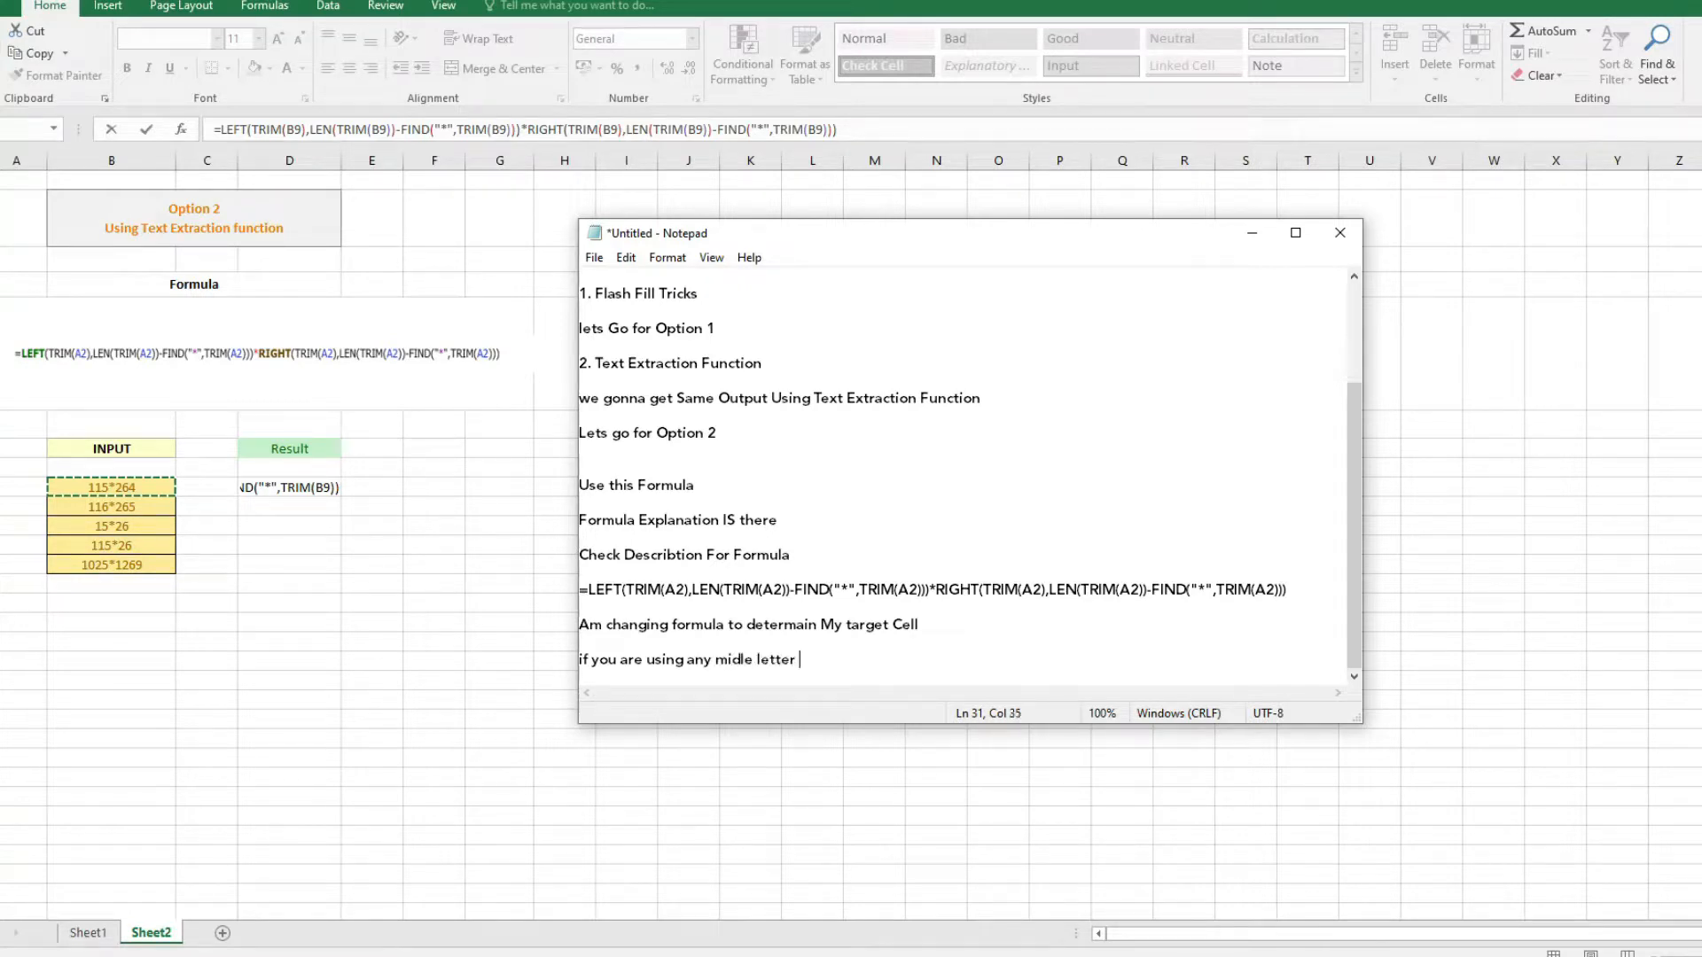
type("then change this find option too")
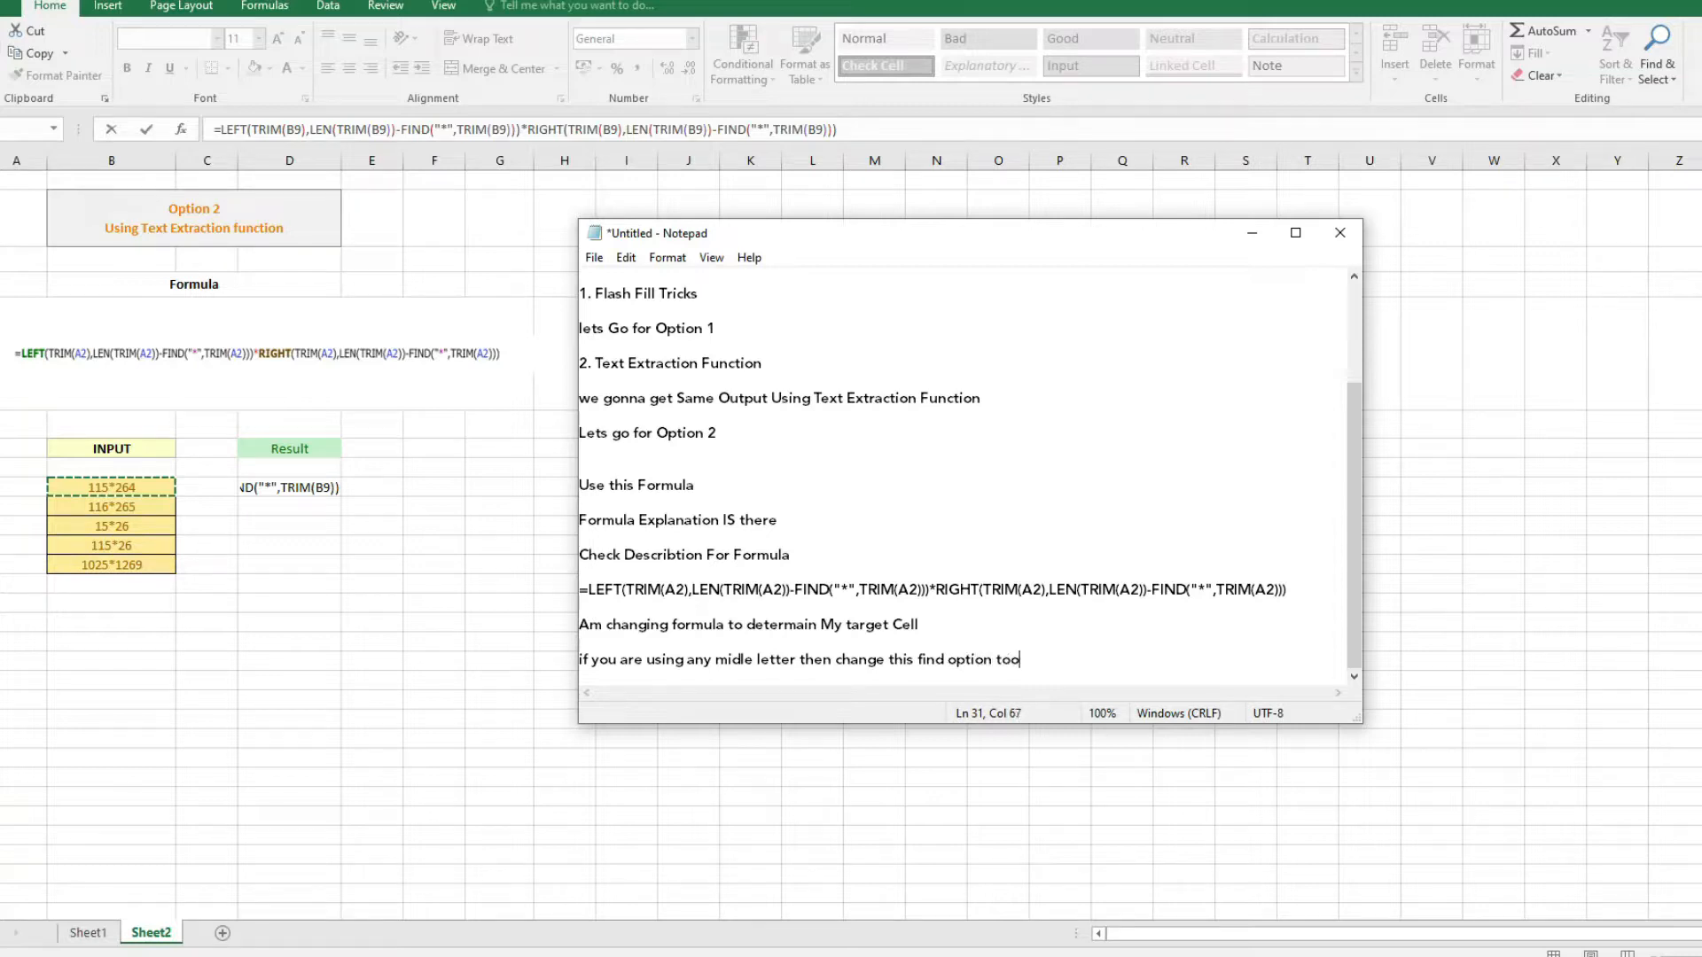
- Return to Excel, commit the edited formula in D9 and fill it down to D13 for the remaining inputs
left_click(1252, 234)
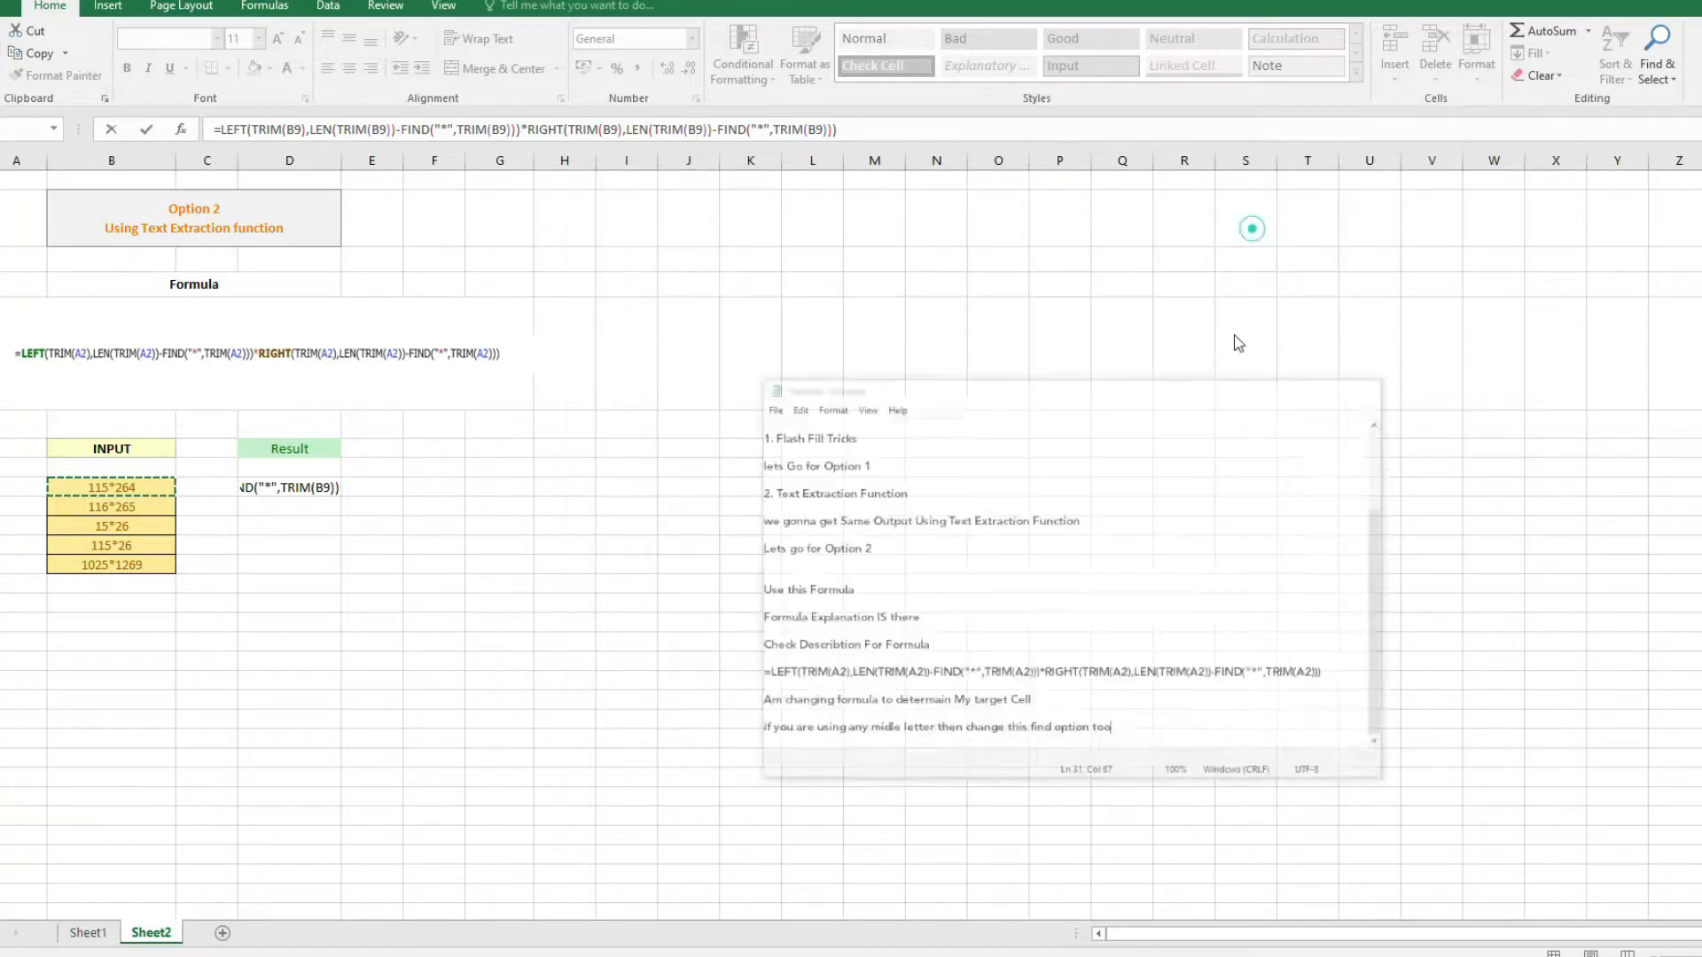
key("Return")
left_click(334, 488)
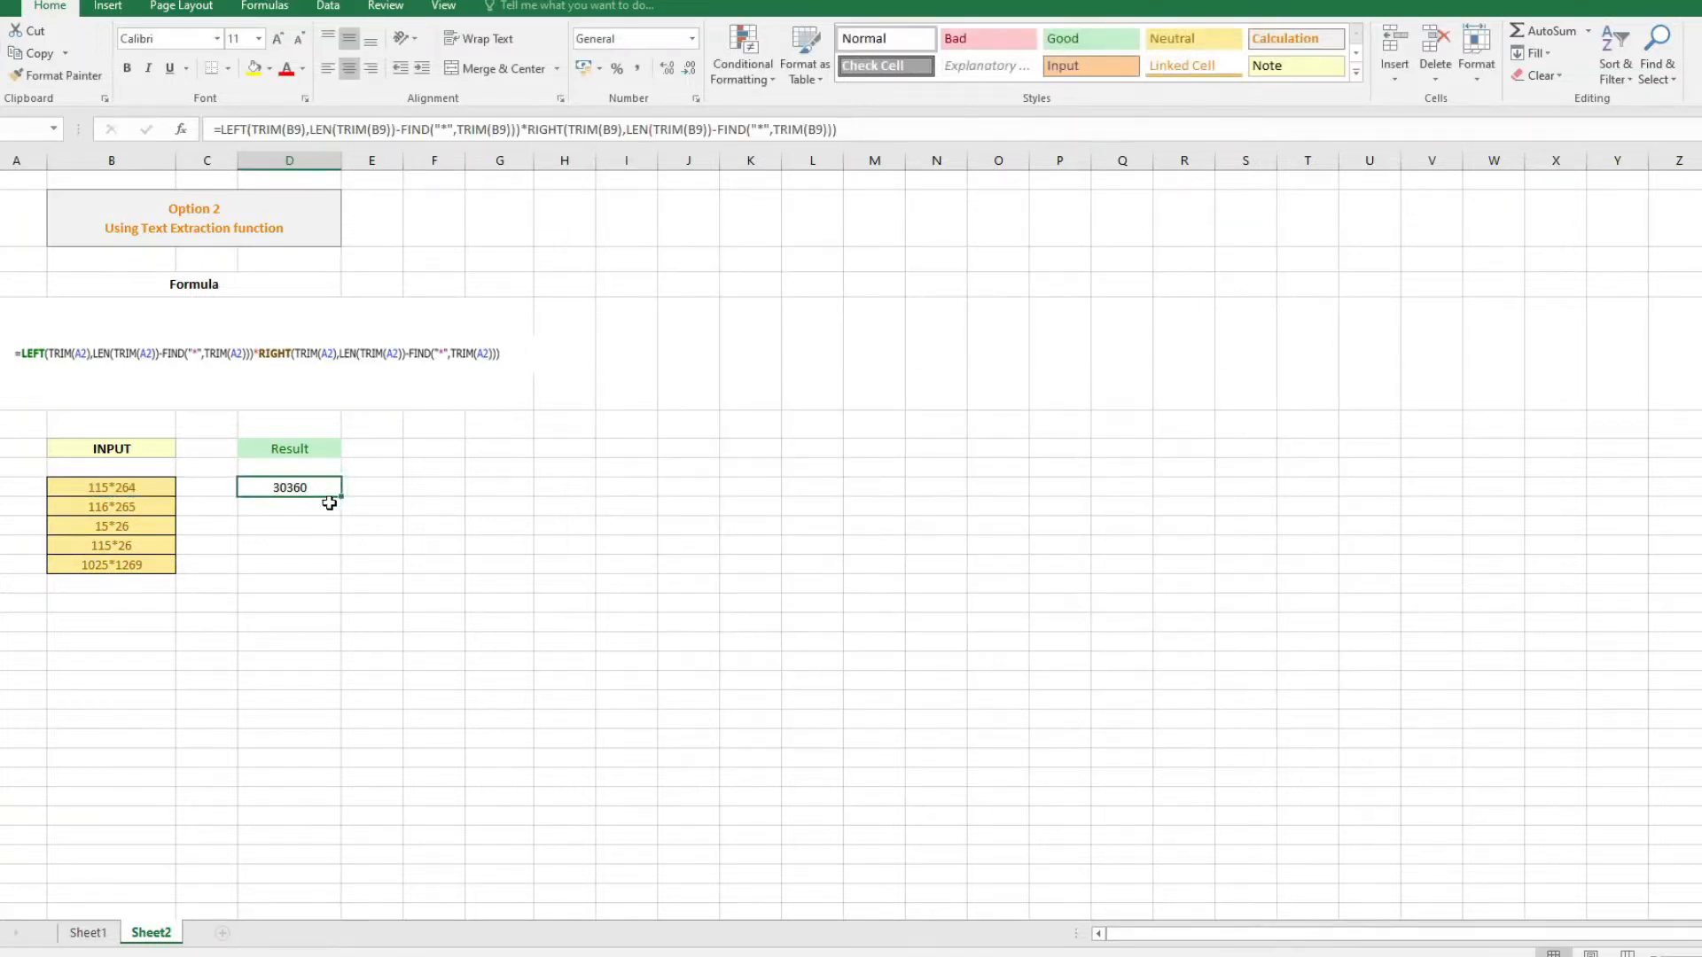
left_click_drag(342, 496, 342, 569)
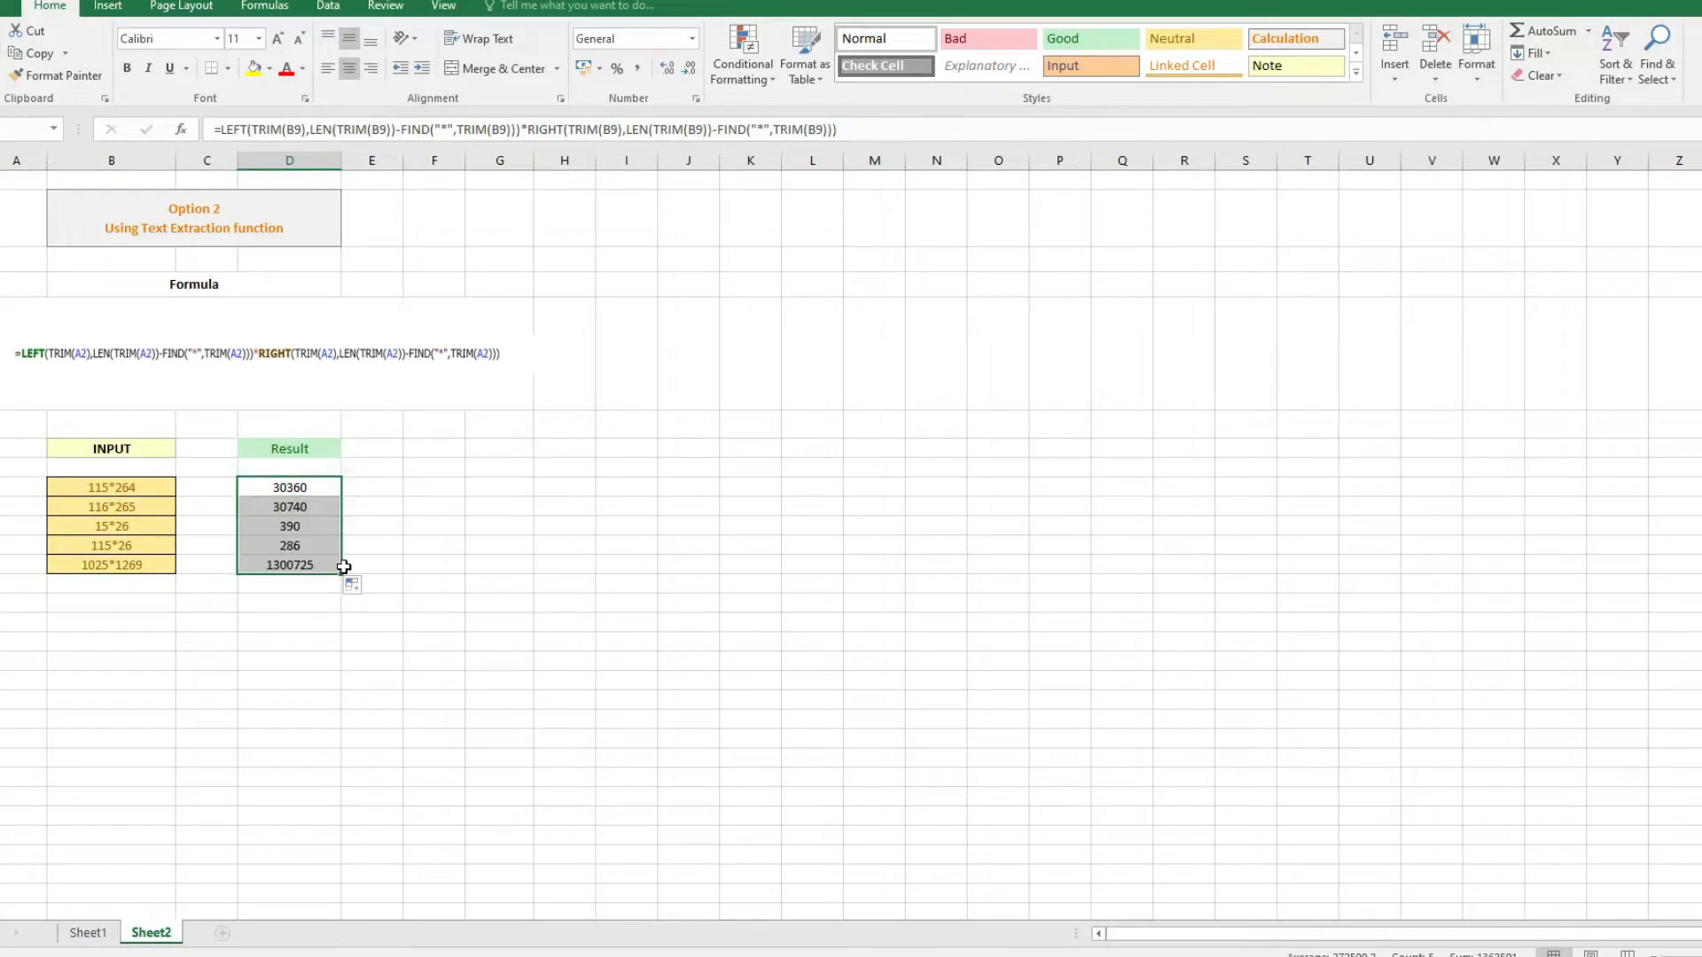
- Switch to Notepad and add the lines "See Thats it" and "lets Compare and check both output are Same are no"
left_click(1196, 956)
left_click(1047, 669)
key("Return")
key("Return")
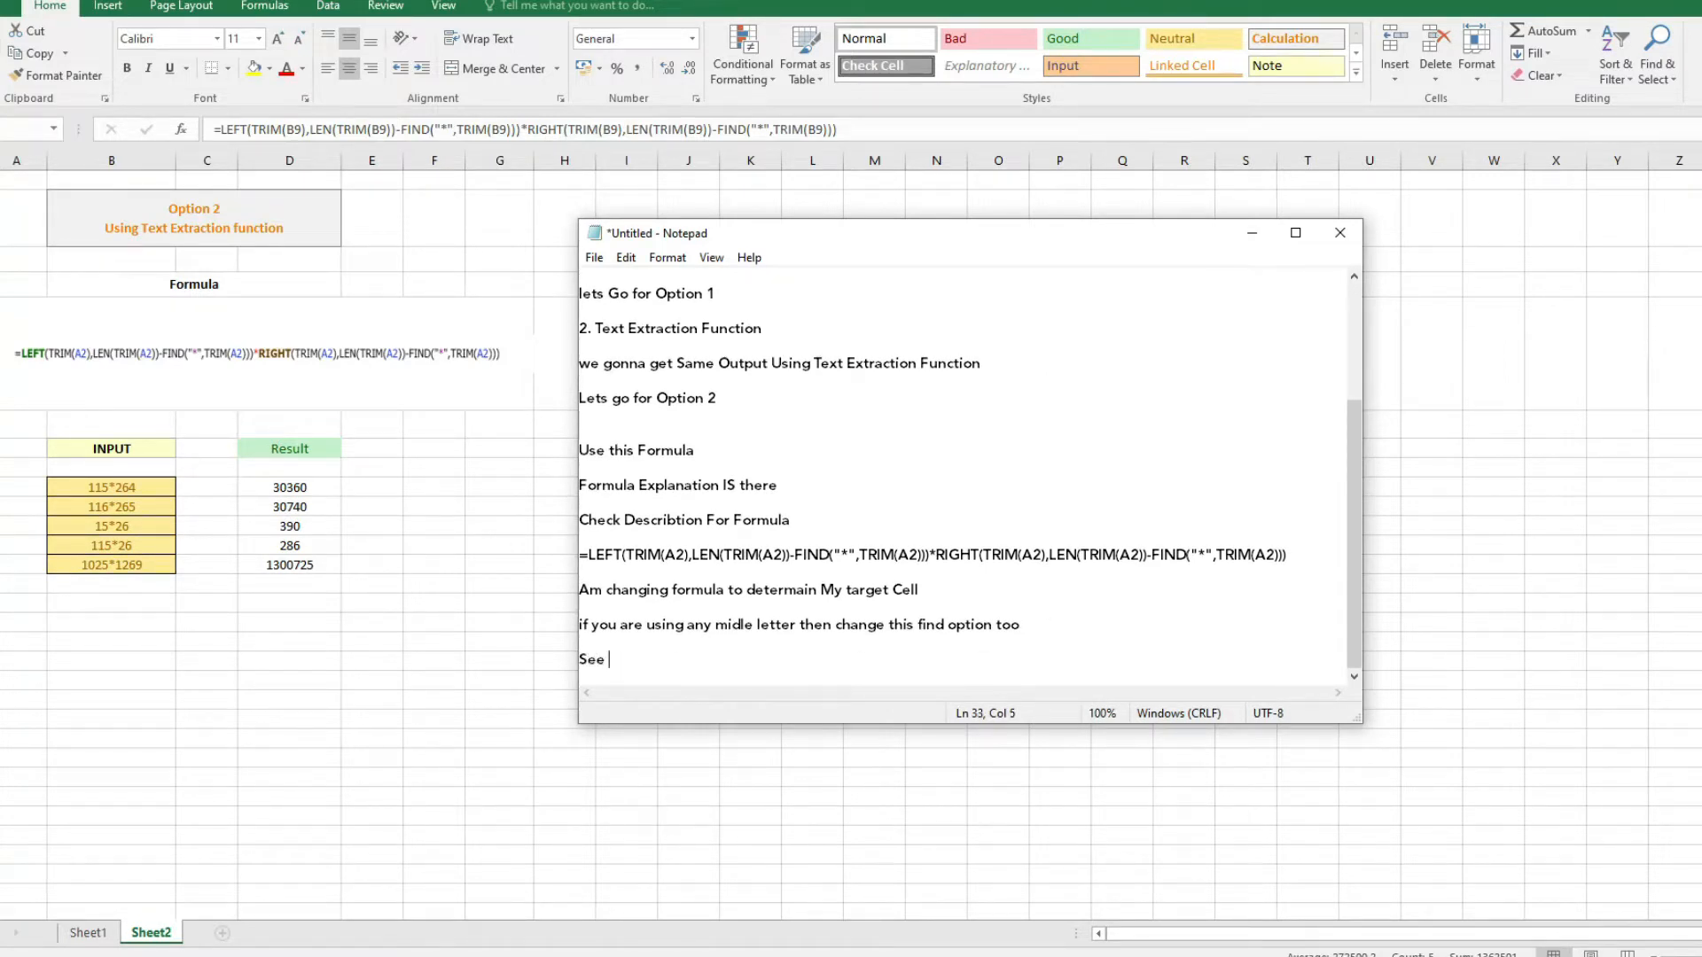
type("See Thats it")
key("Return")
key("Return")
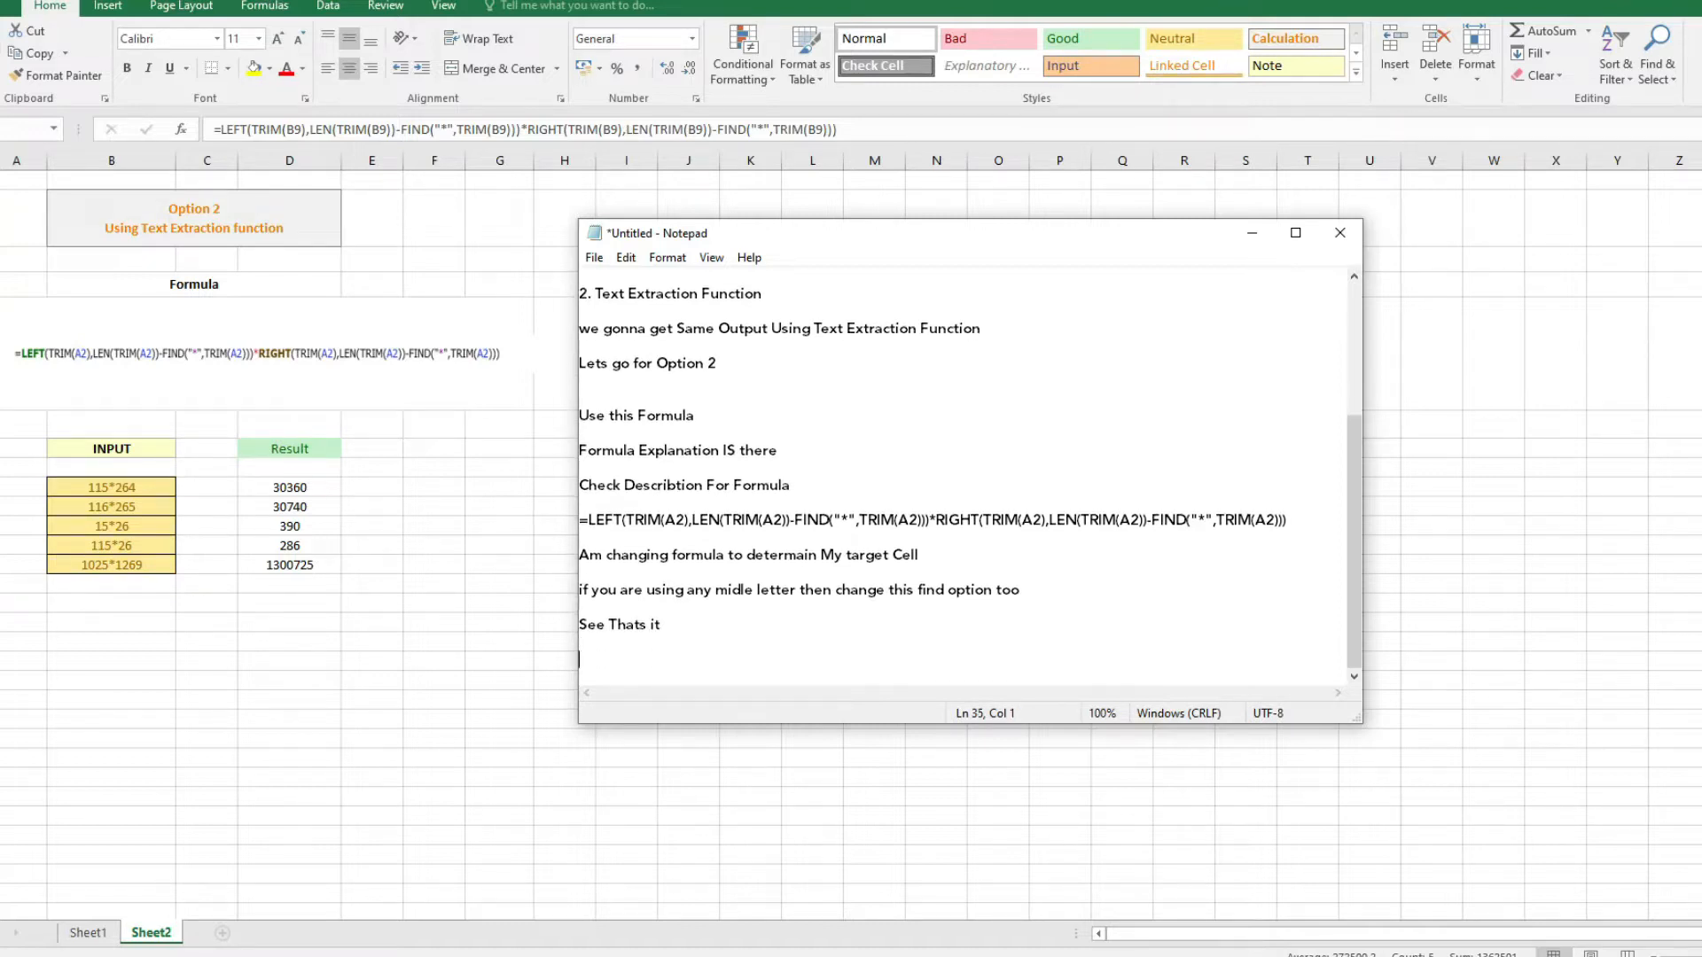
type("lets Compare and check both outpur")
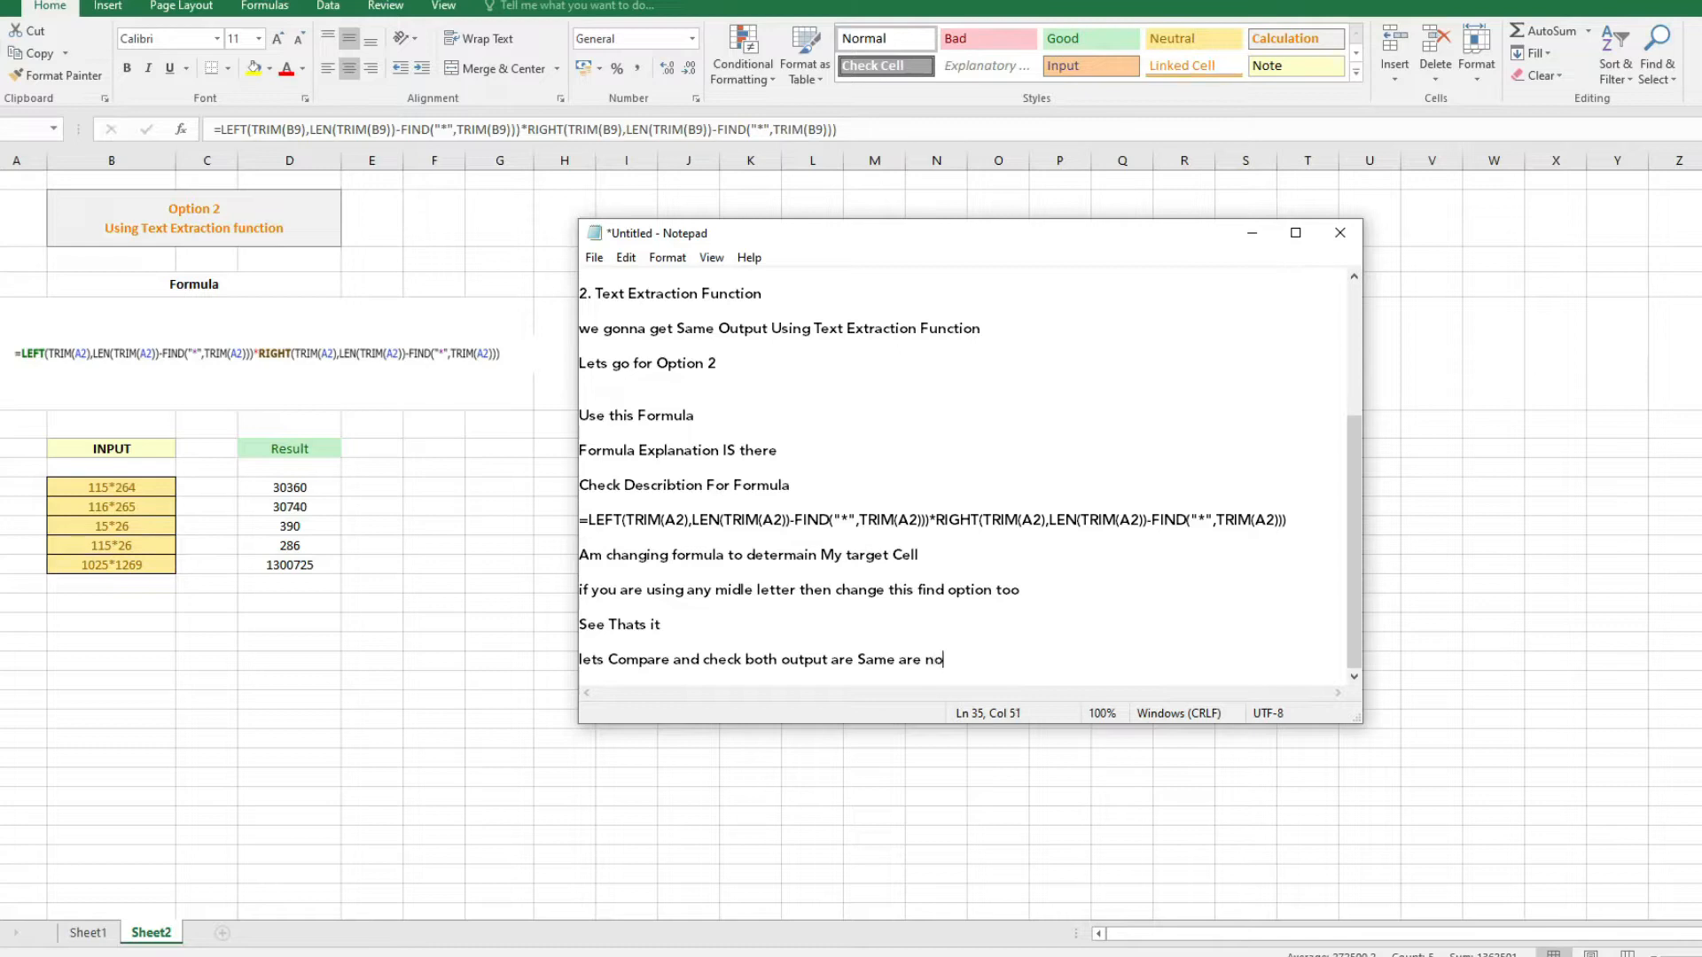
- Switch to Excel and examine the Flash Fill results in F6:F10 on Sheet1, one cell at a time
left_click(523, 682)
left_click(131, 758)
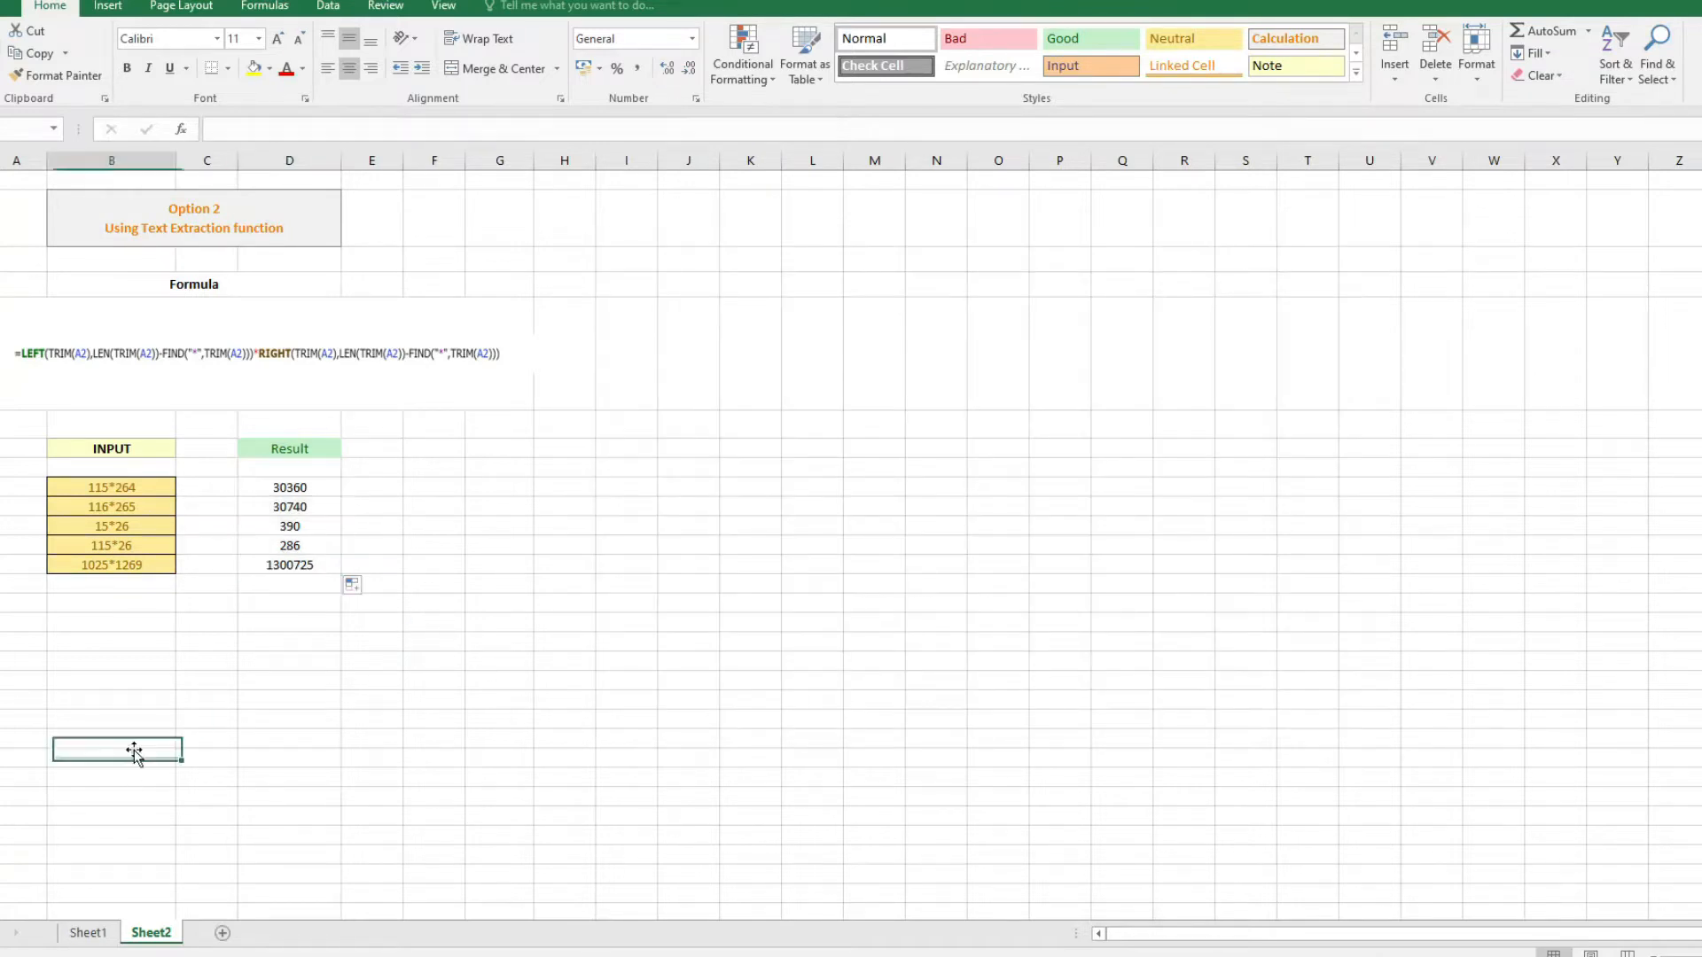
left_click(88, 933)
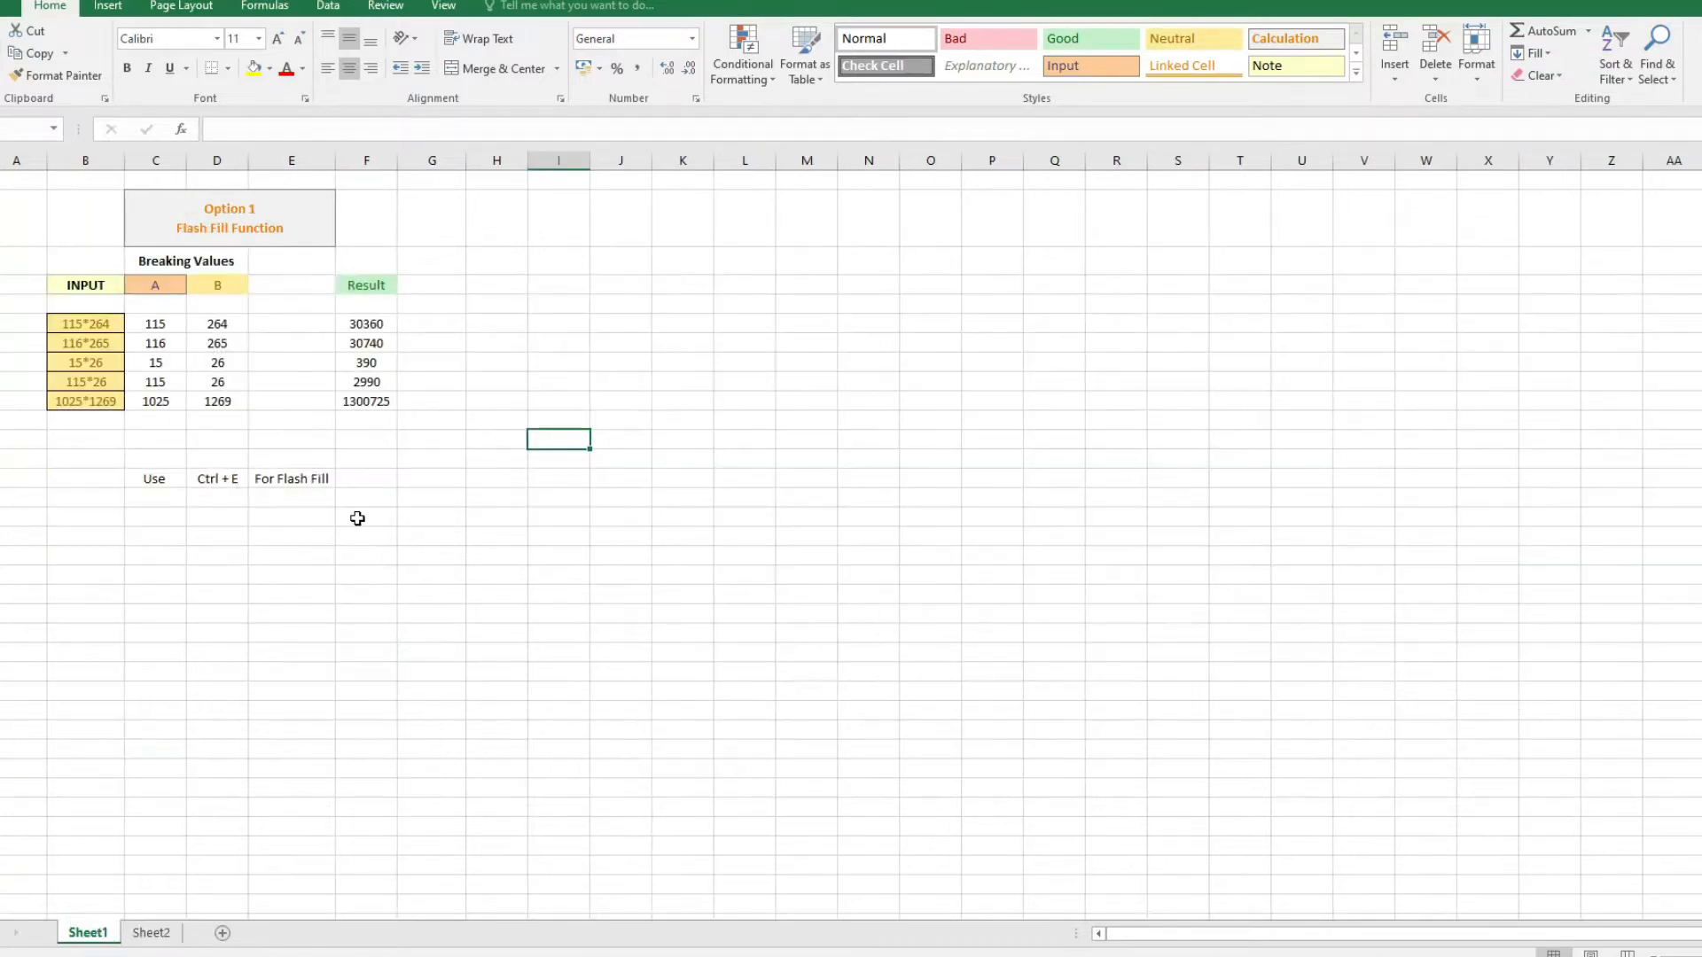
left_click(372, 328)
key("Down")
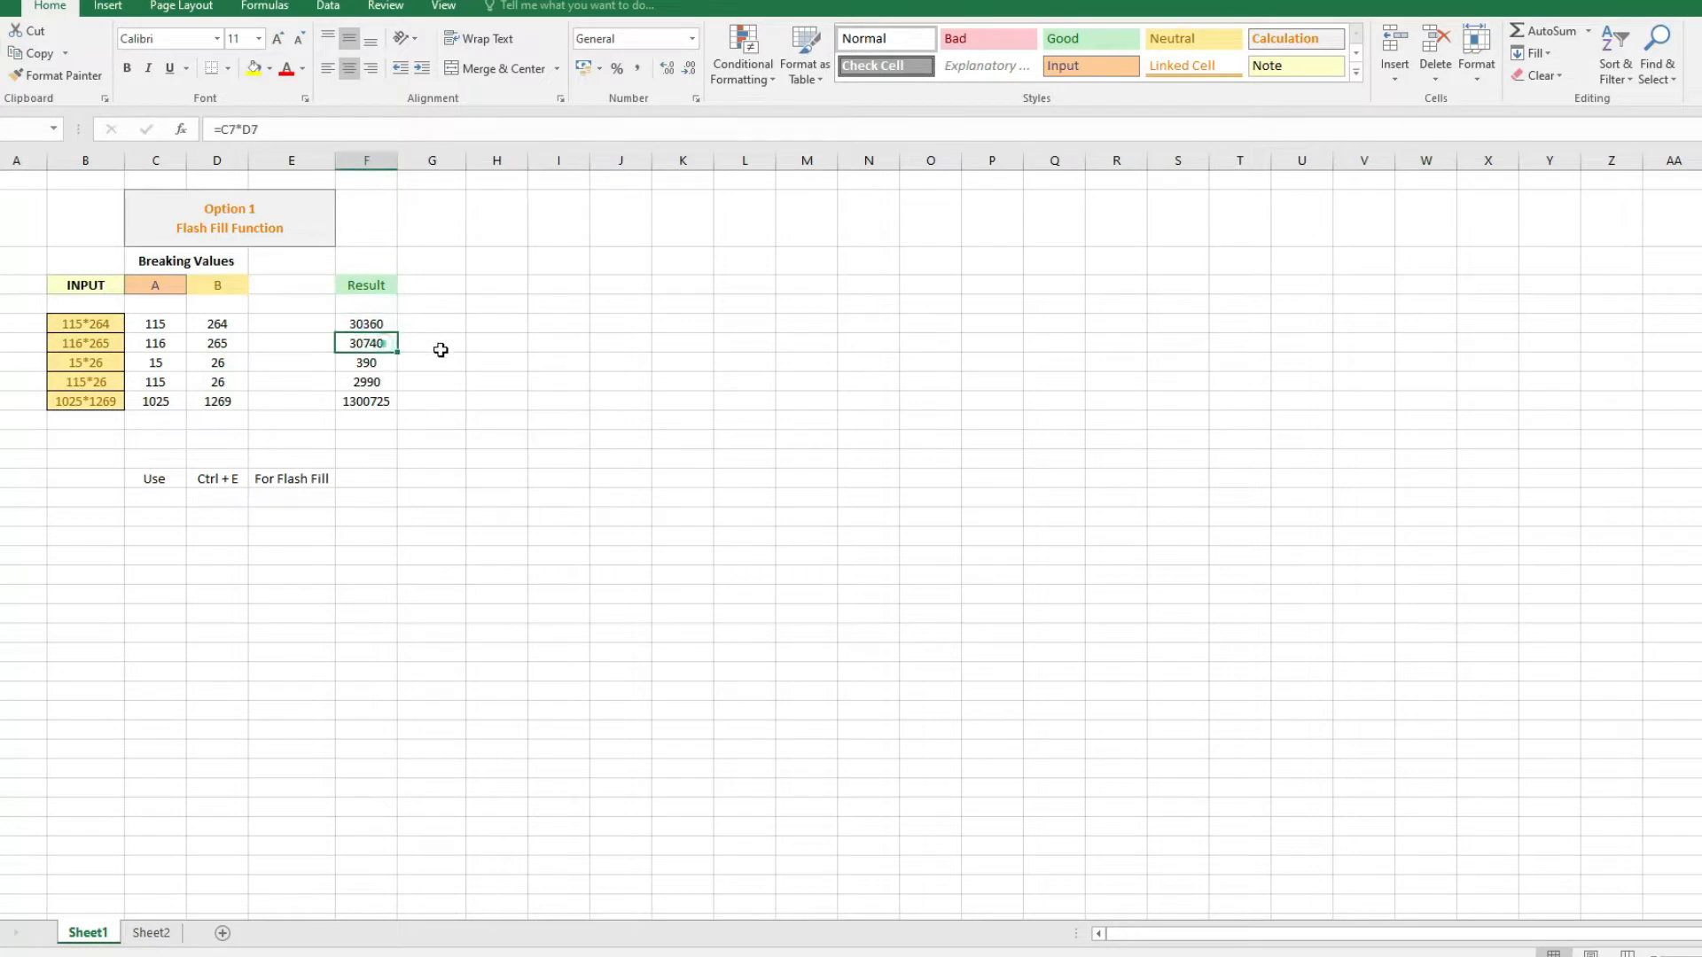
key("Down")
key("Down")
key("Down")
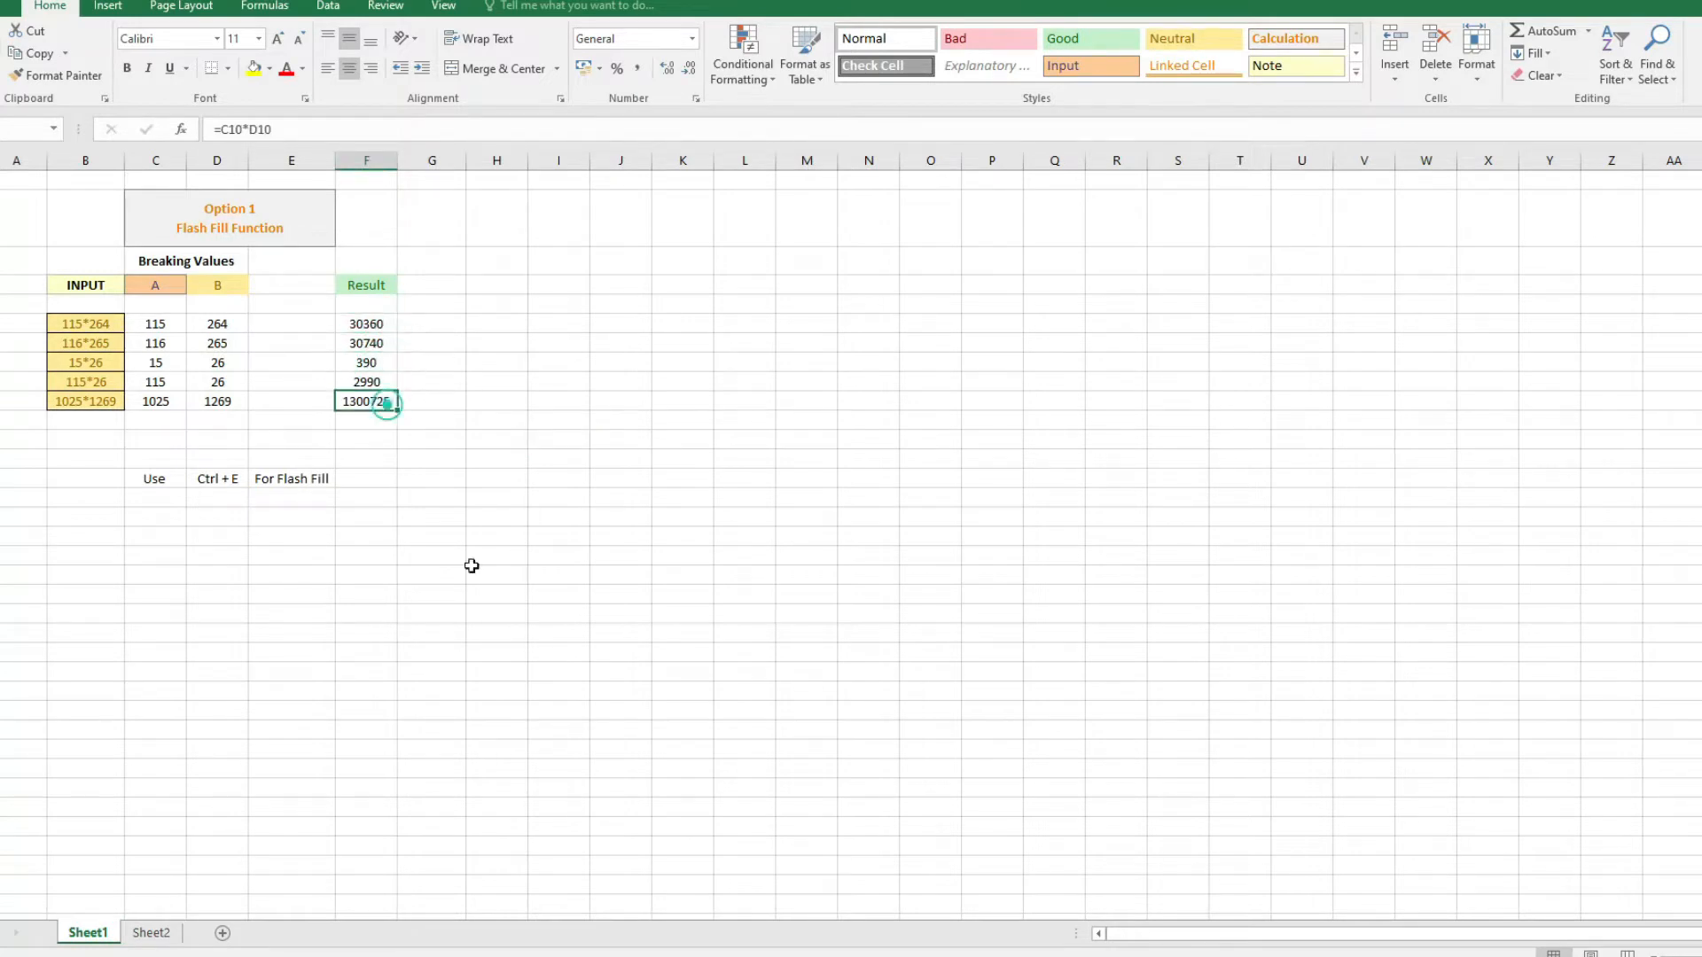
- Check the text-extraction results in the Result column on Sheet2 against the Flash Fill results
left_click(152, 933)
left_click(301, 489)
left_click(317, 505)
left_click(321, 528)
left_click(306, 564)
left_click(454, 601)
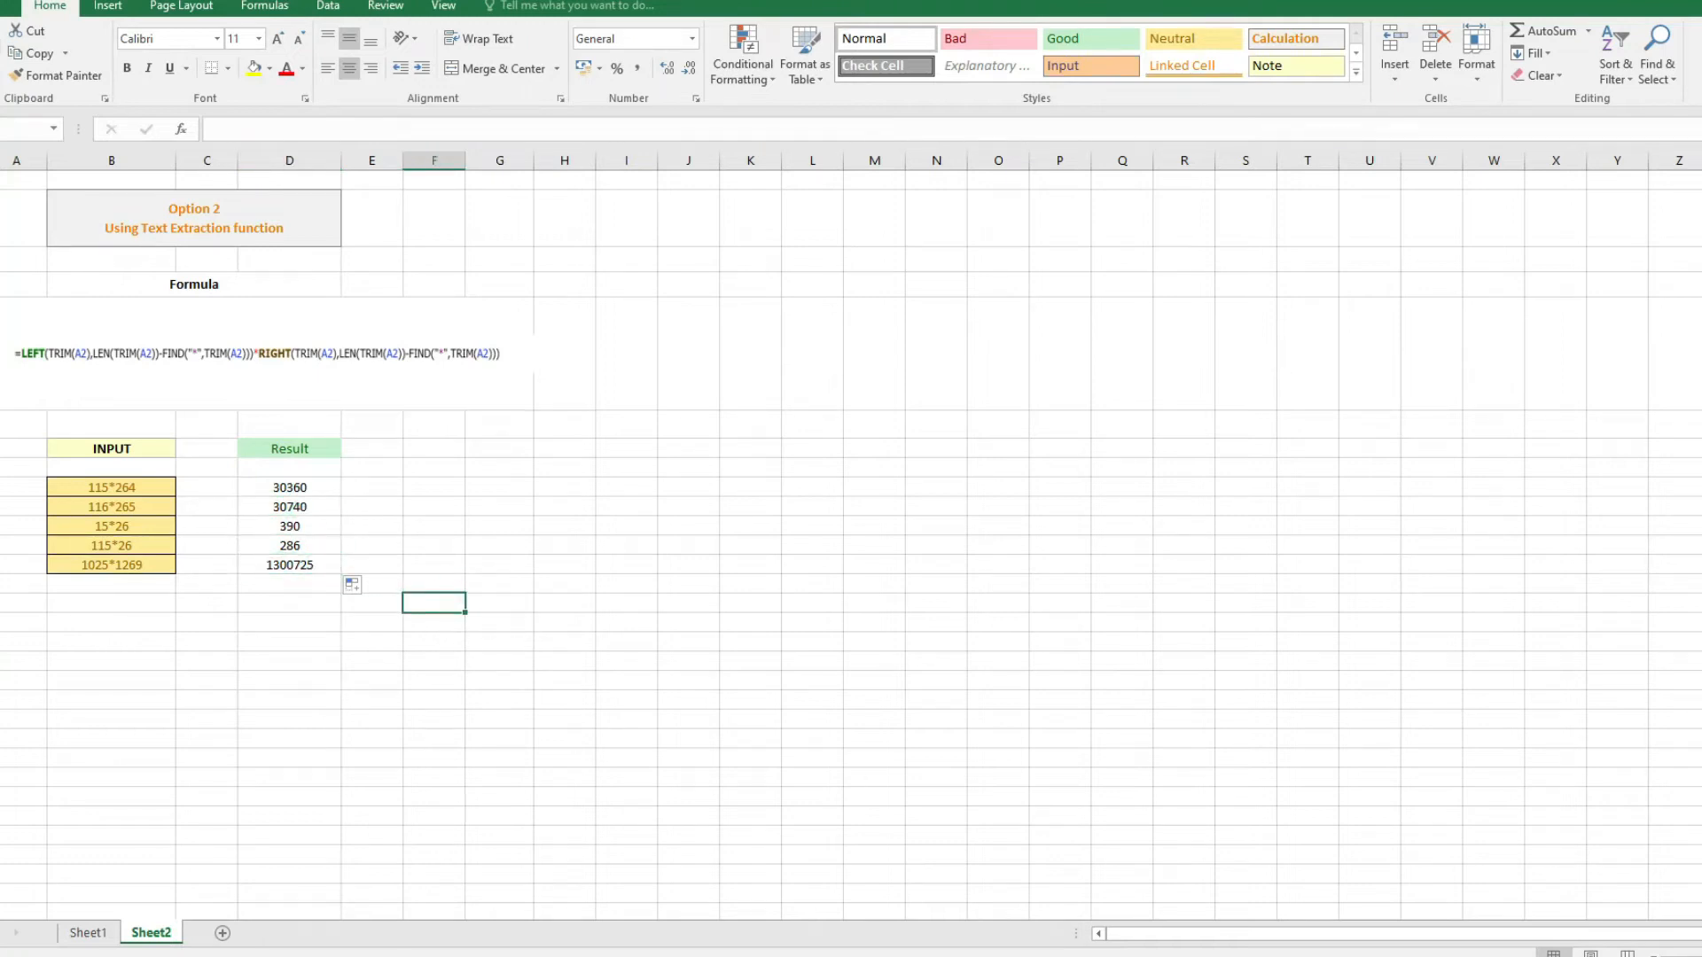
- Merge and center a six-row block across columns B to F below the results and set its font size to 25
left_click_drag(113, 636, 426, 738)
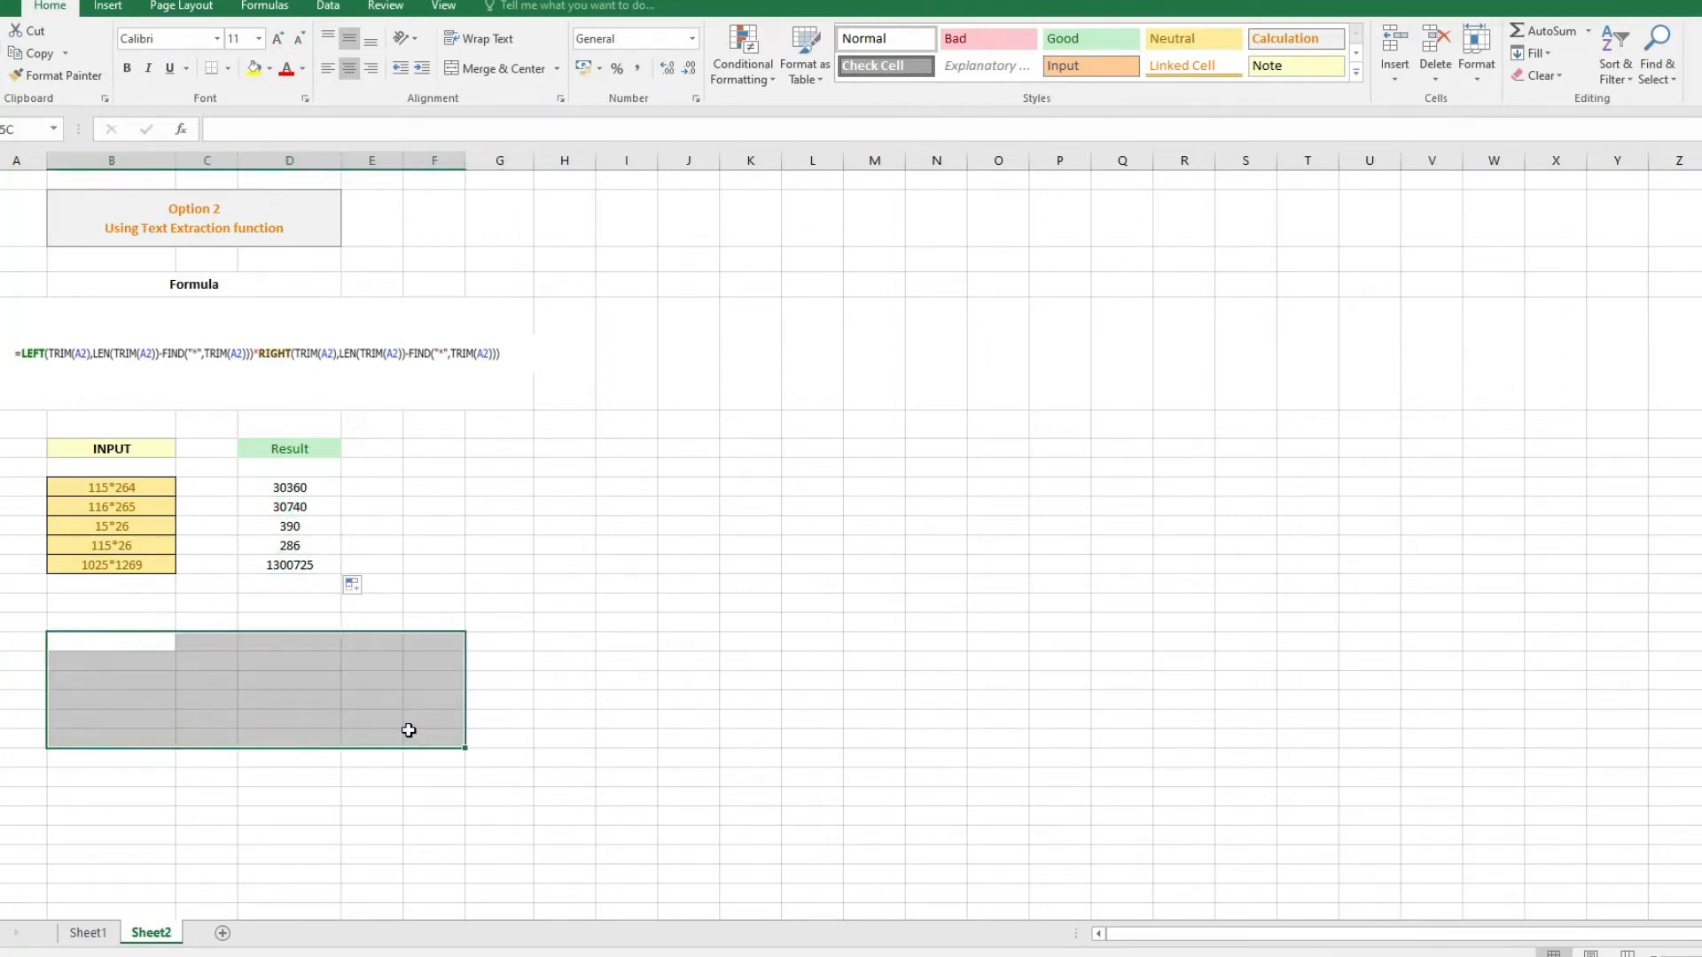
left_click(487, 69)
double_click(204, 667)
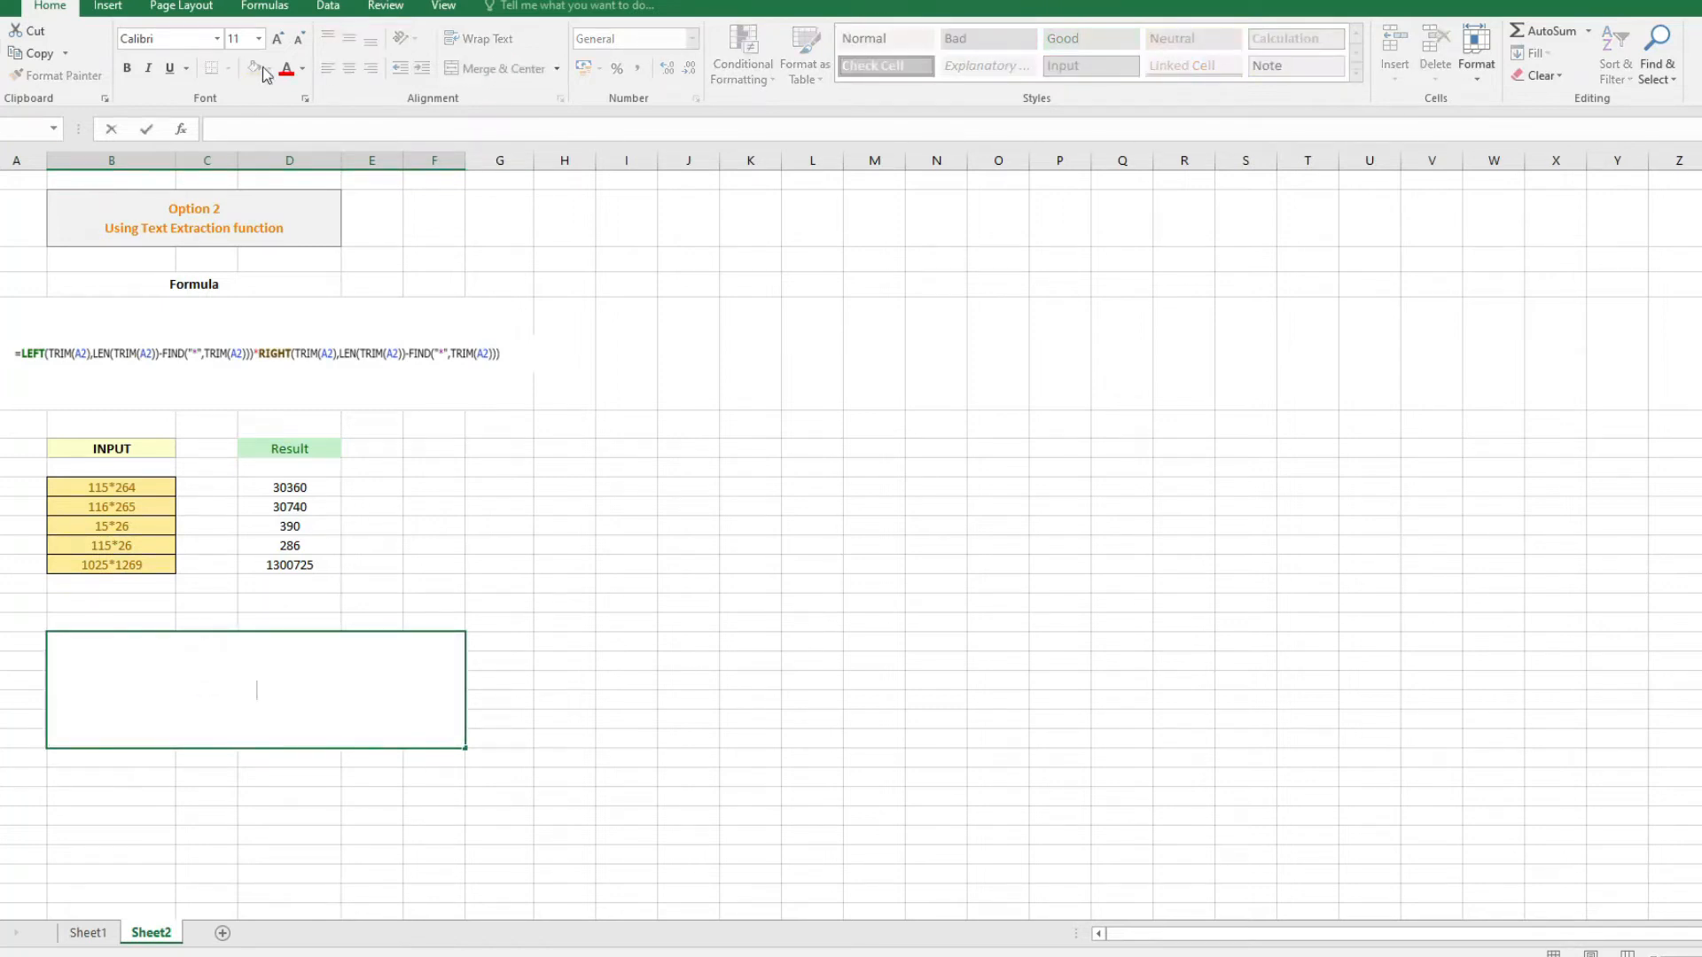
left_click(245, 37)
type("25")
key("Return")
- Enter "All Done - Thanks for Watching" in the merged cell below the results
type("All Done Th")
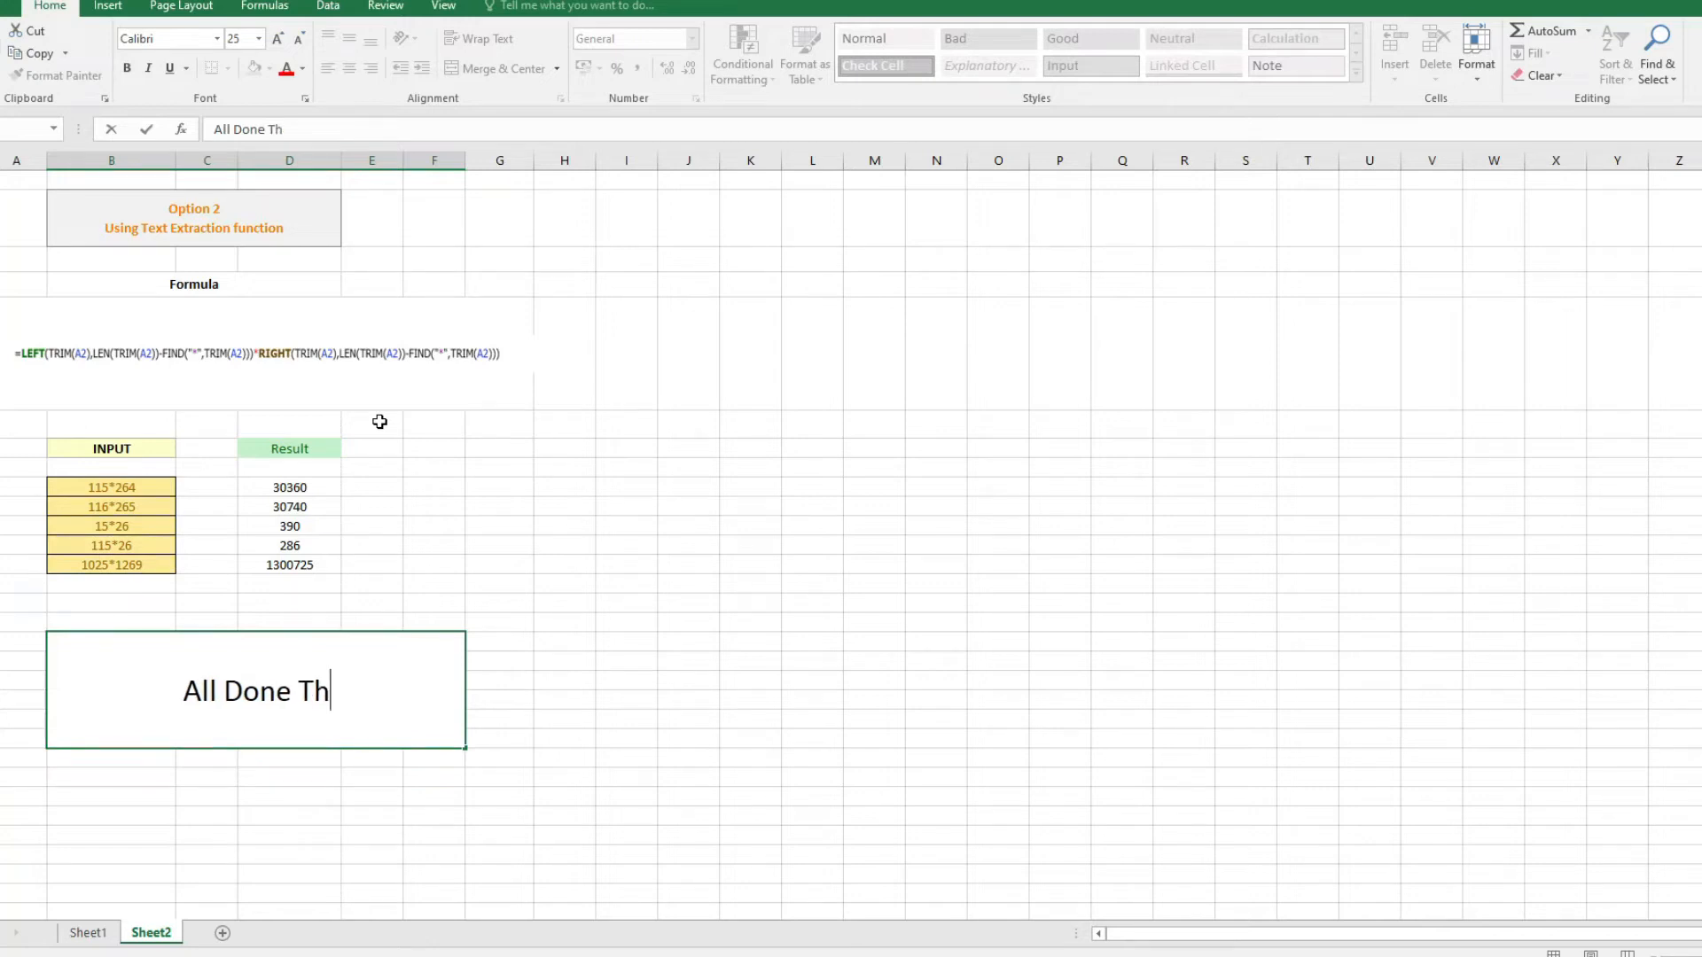
type("anks for Watching")
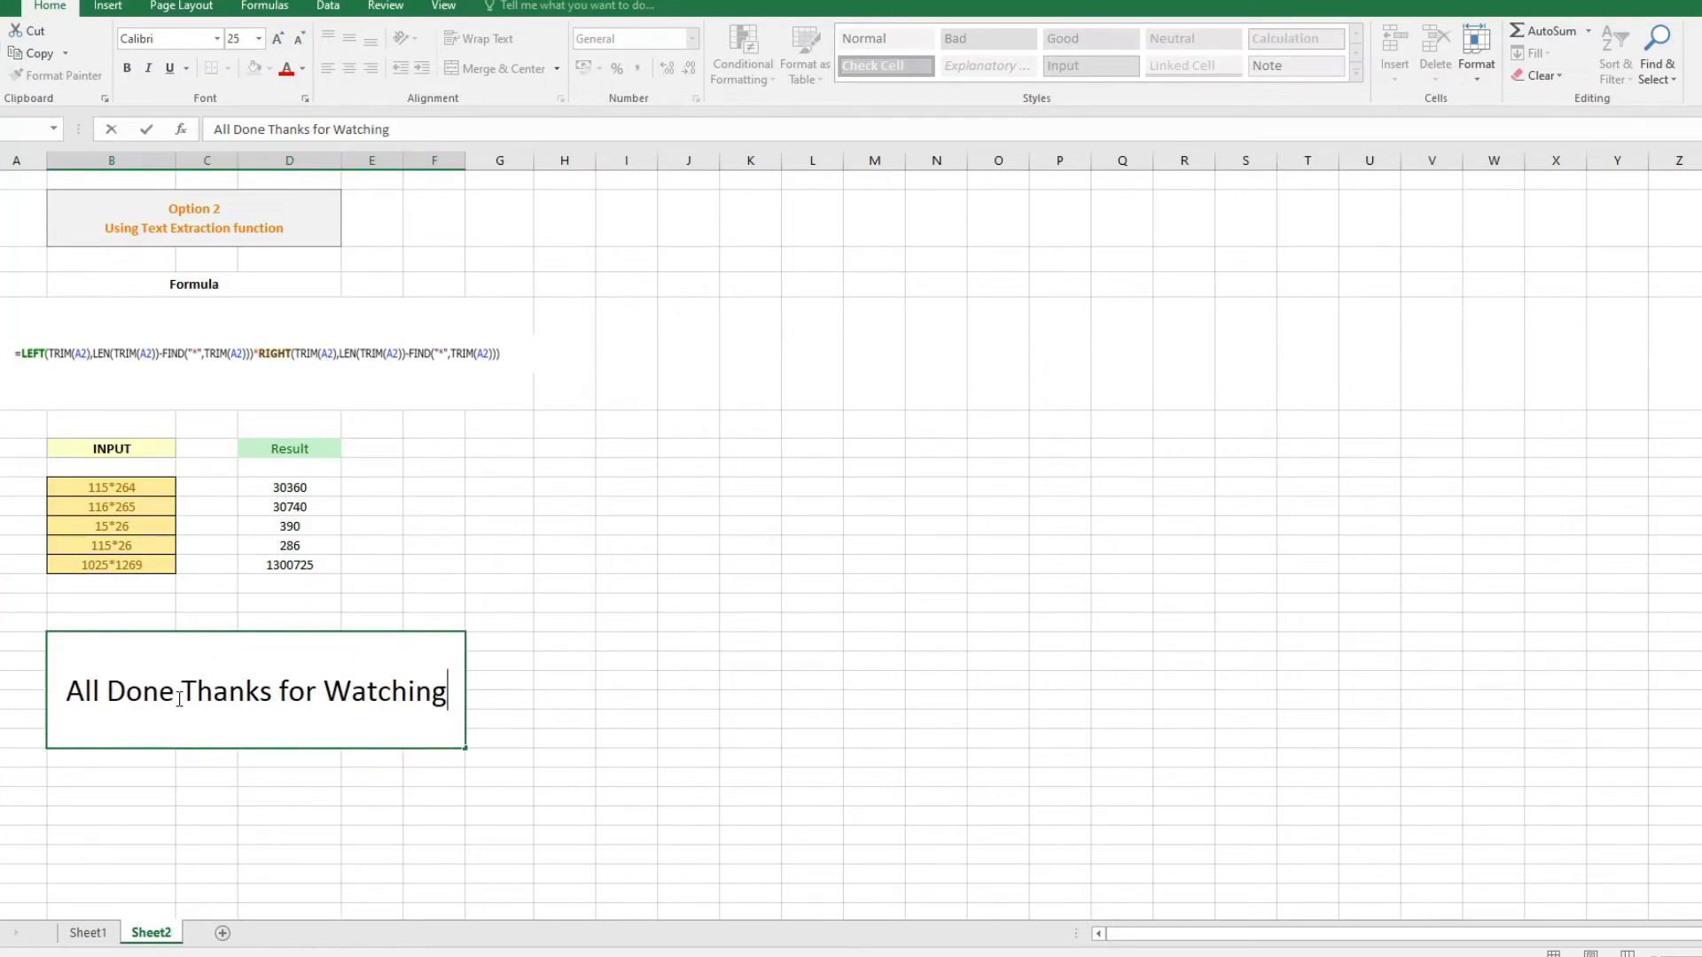
type(" -")
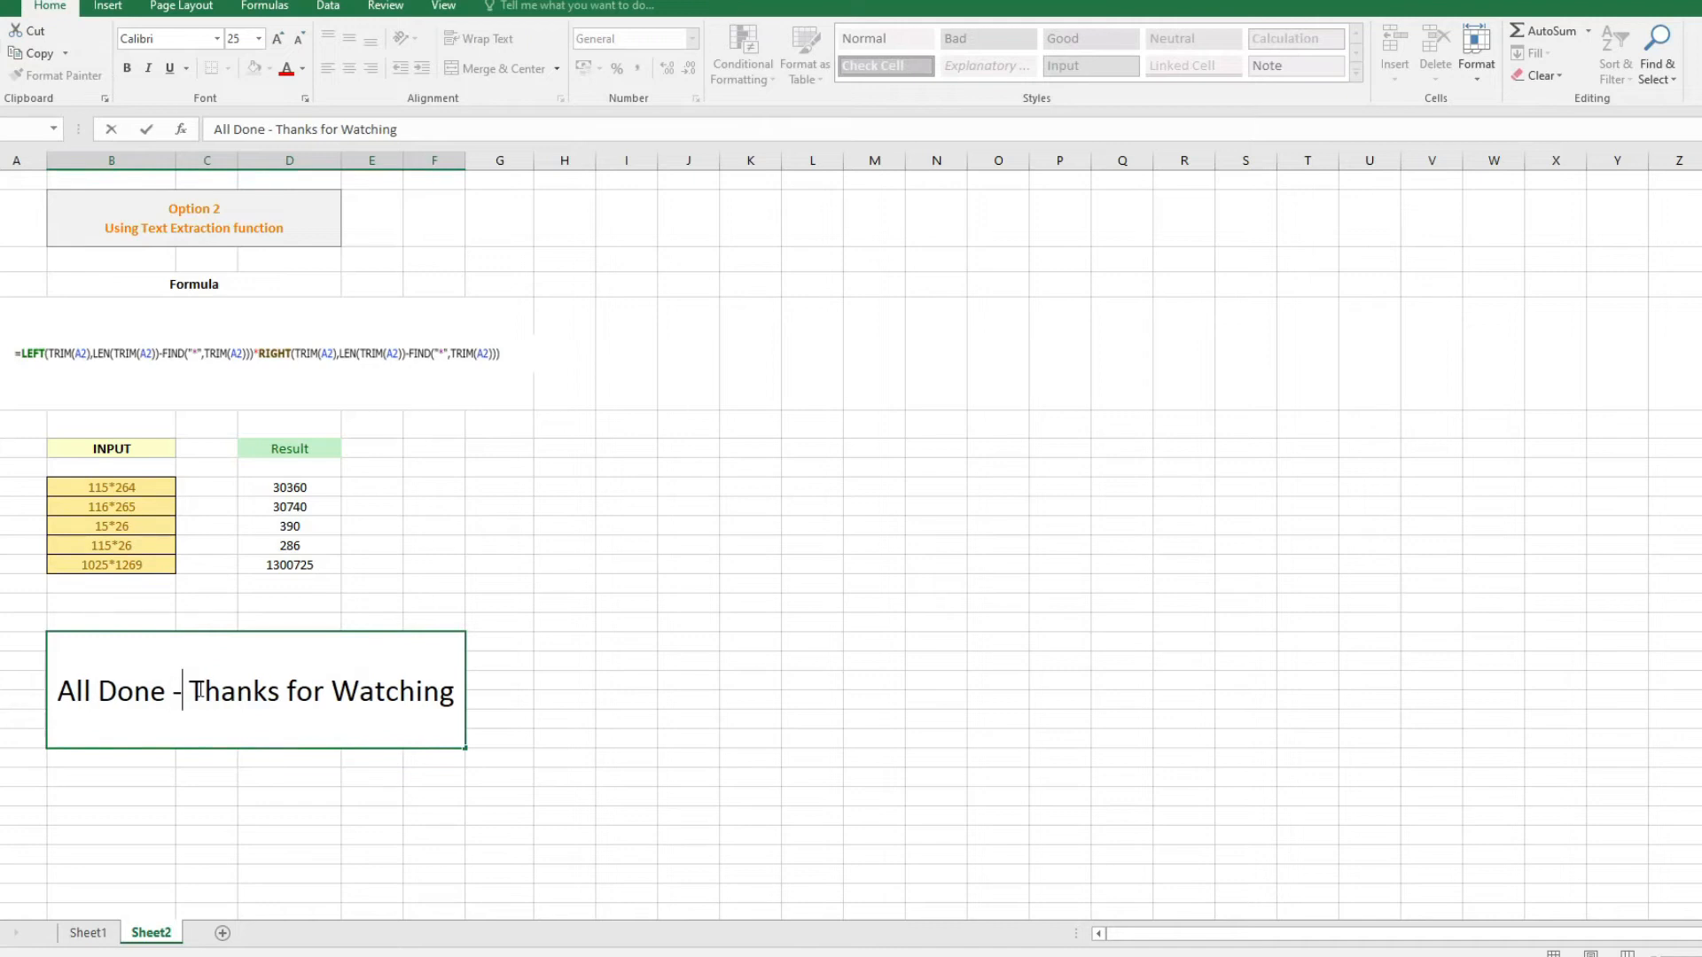
left_click(164, 776)
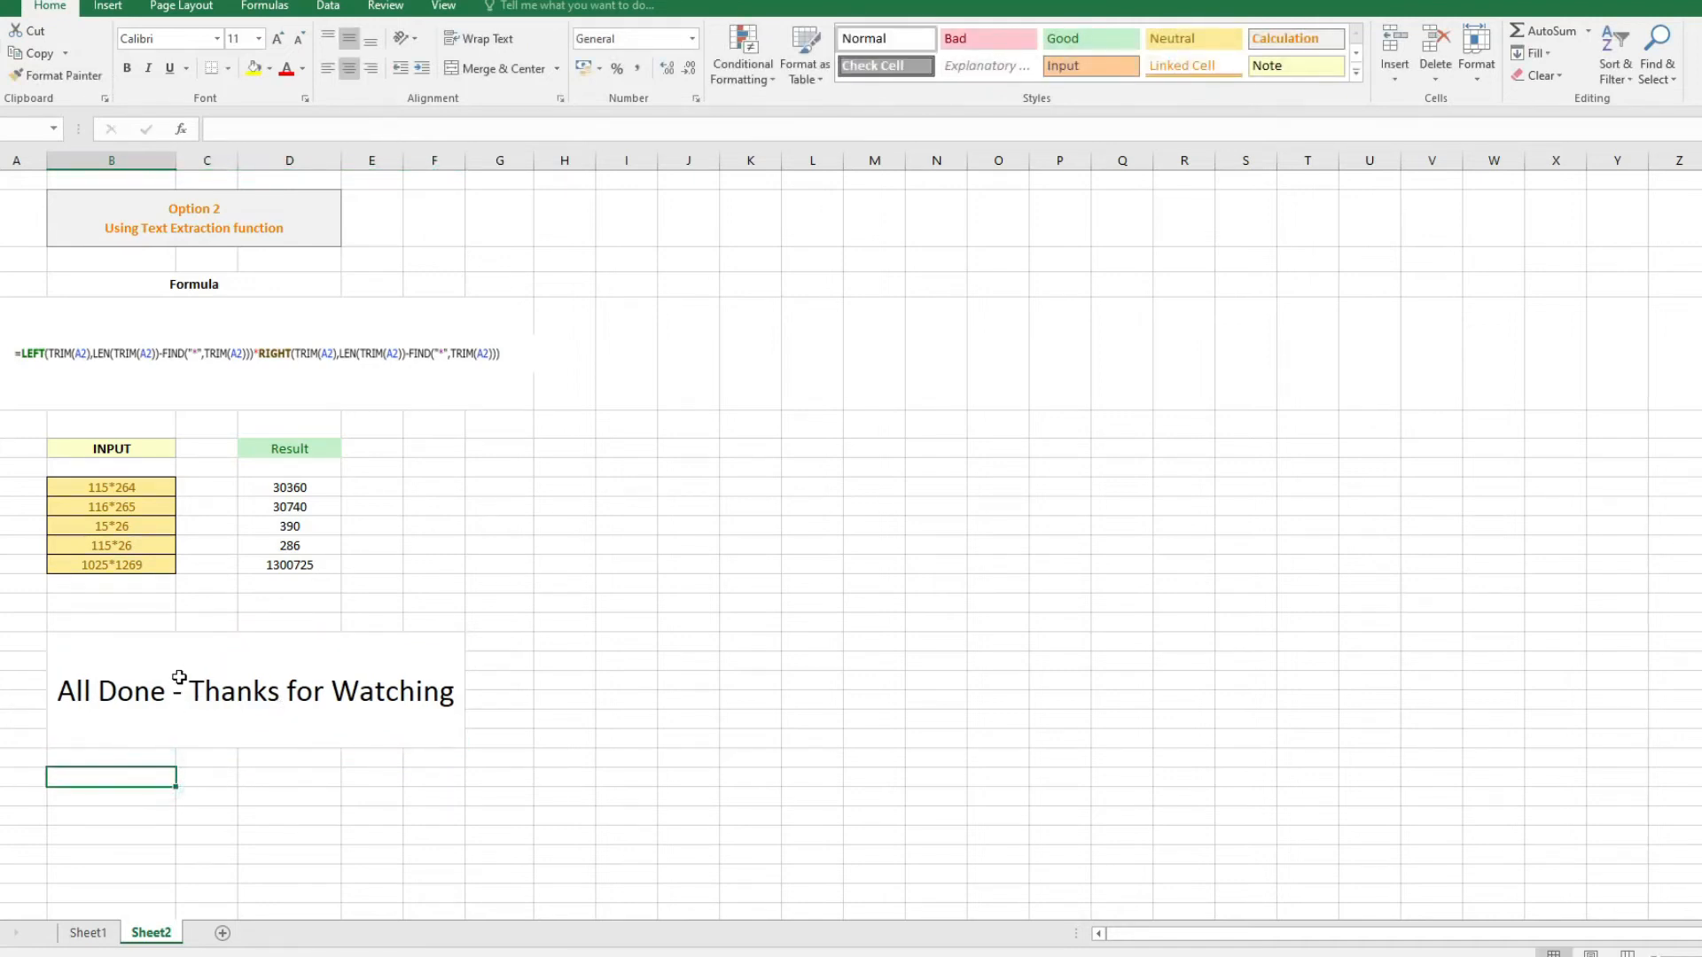